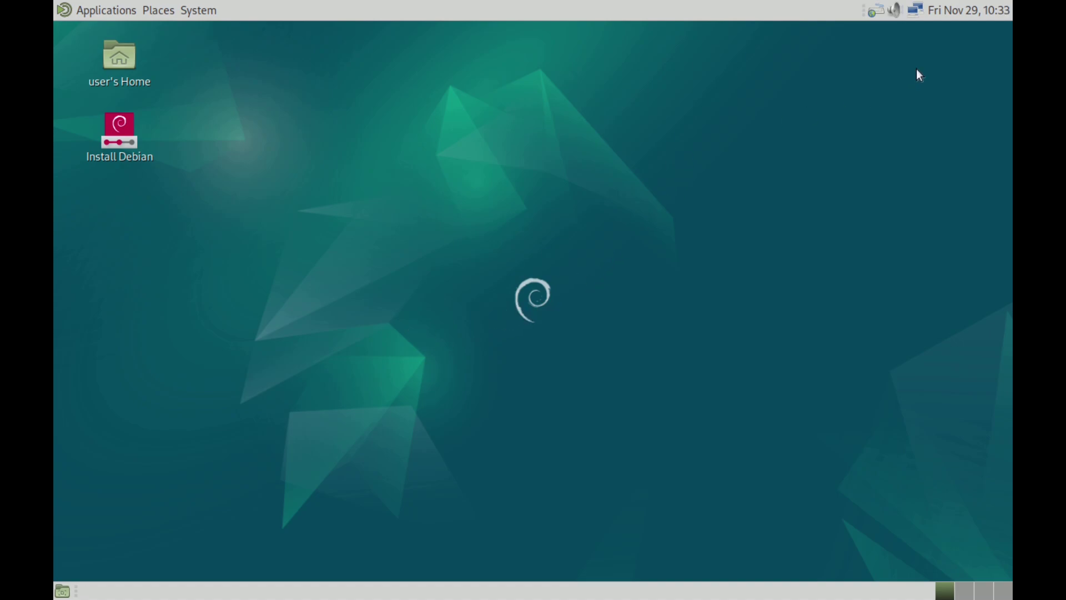
Switch off stretching of the virtual machine's full-screen display, and open the monitor preferences in the guest desktop.
mouse_move(914, 1)
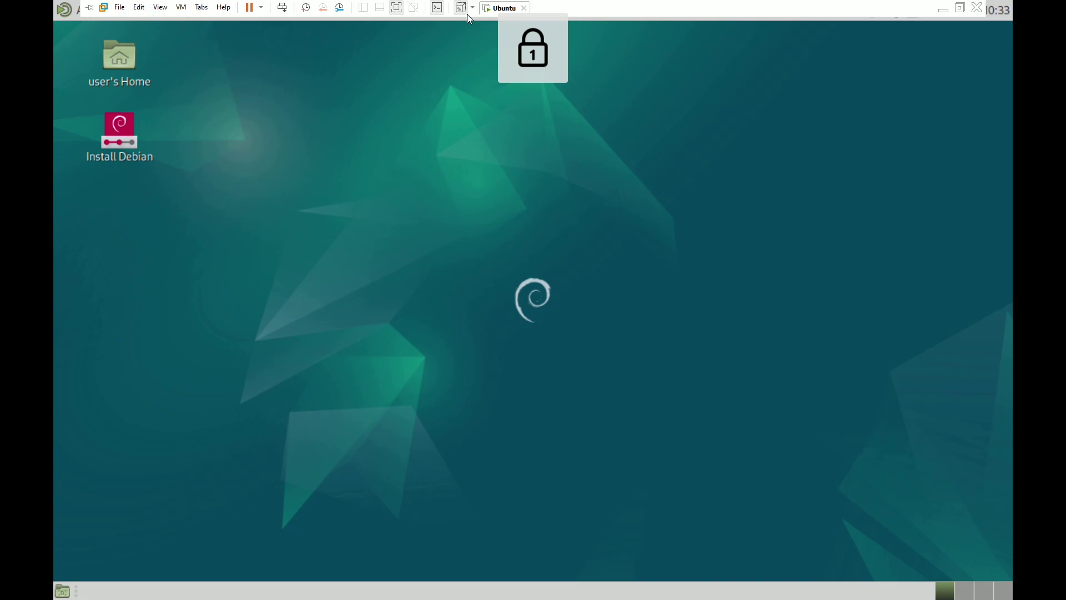
left_click(465, 12)
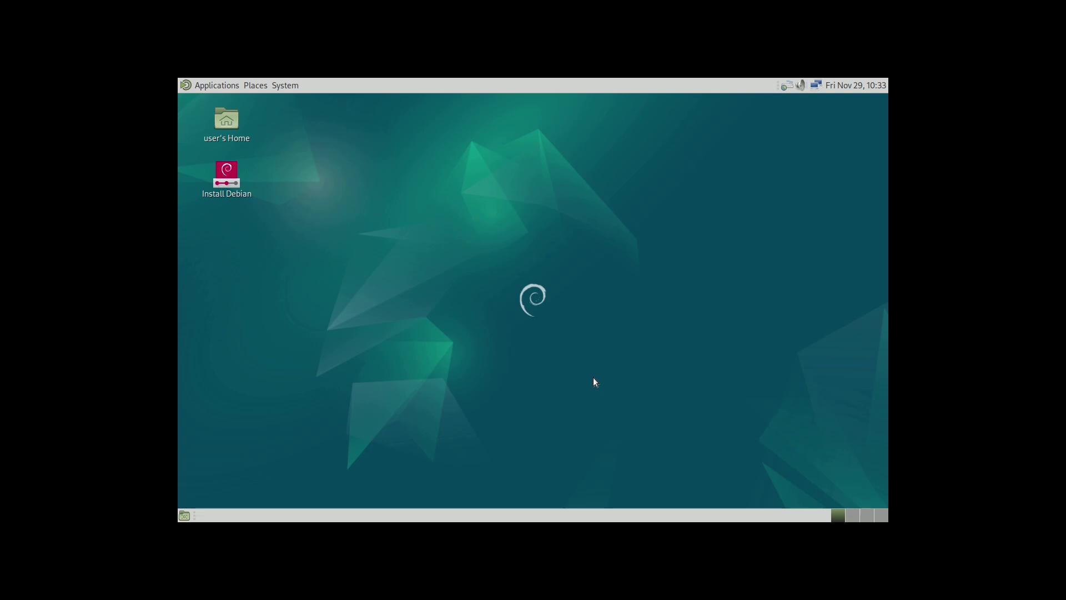
left_click(283, 88)
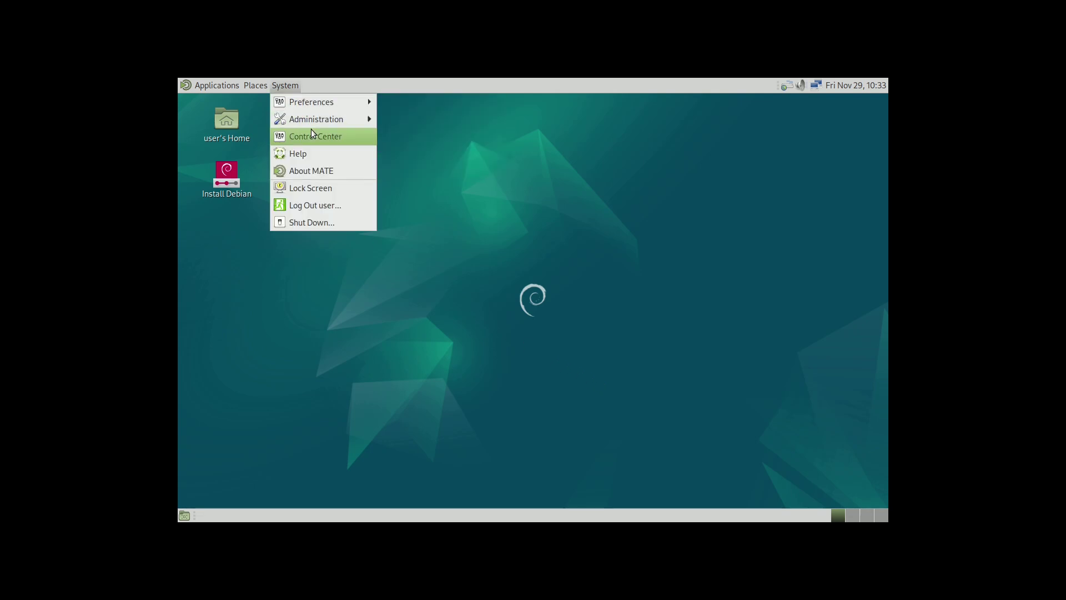
mouse_move(257, 89)
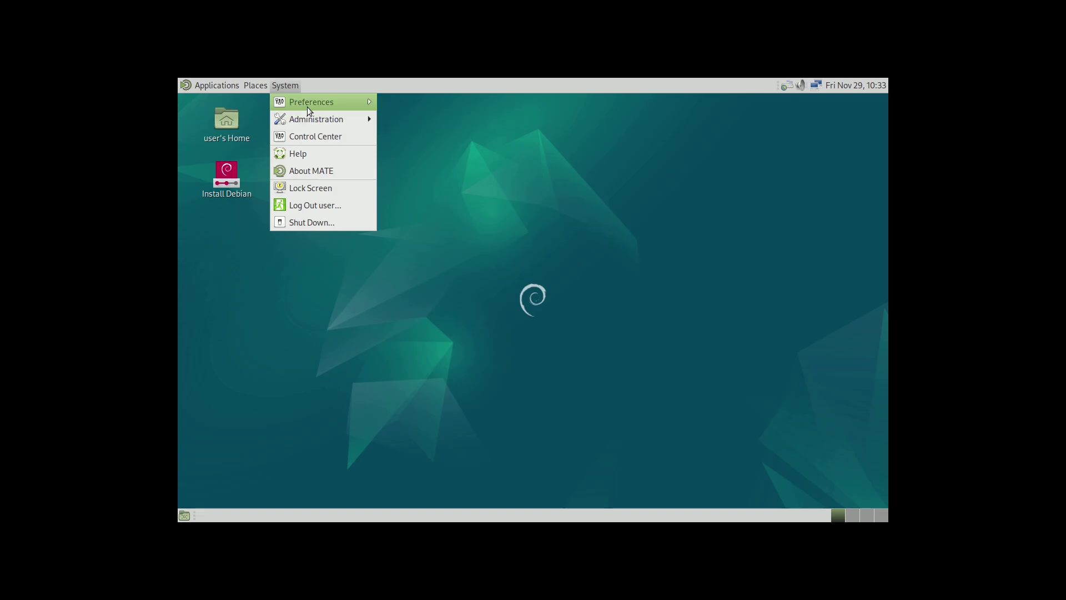
mouse_move(308, 106)
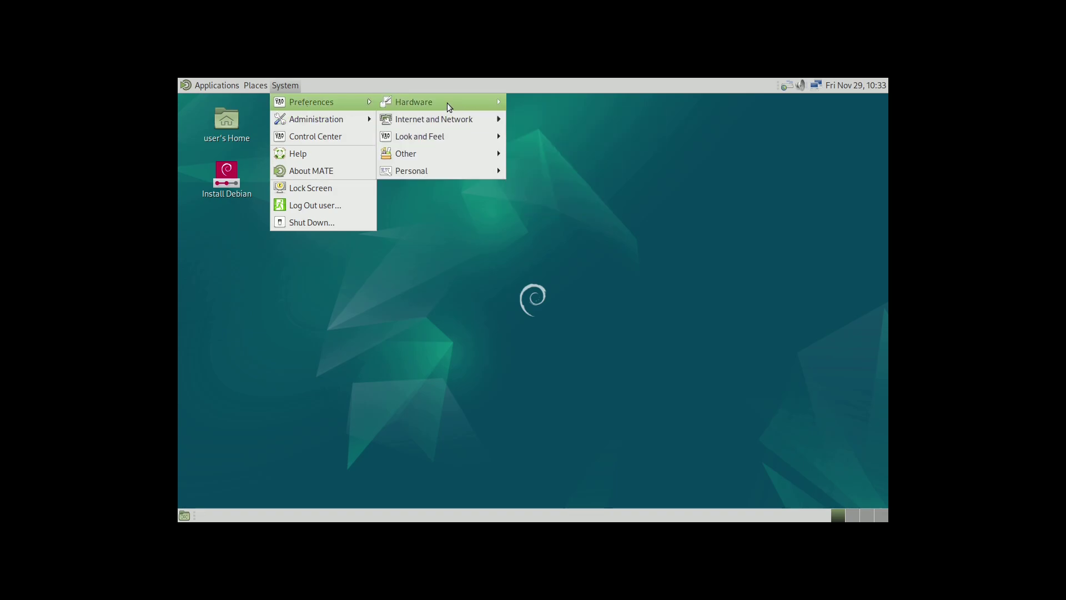
mouse_move(448, 103)
left_click(567, 102)
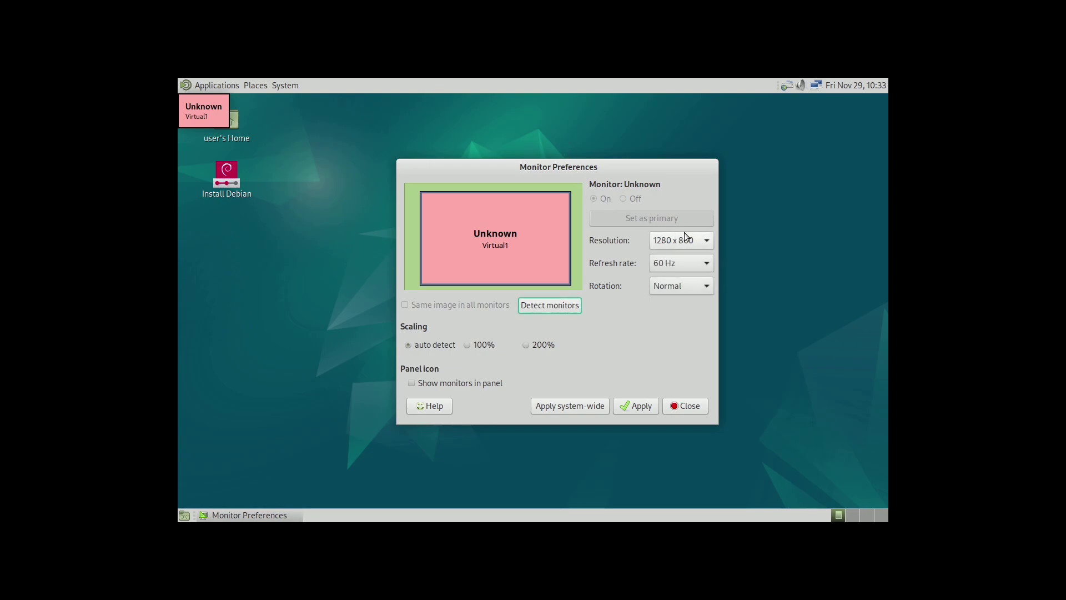
Set the monitor resolution to 1920 x 1080, apply and keep the configuration, and close the monitor preferences.
left_click(684, 233)
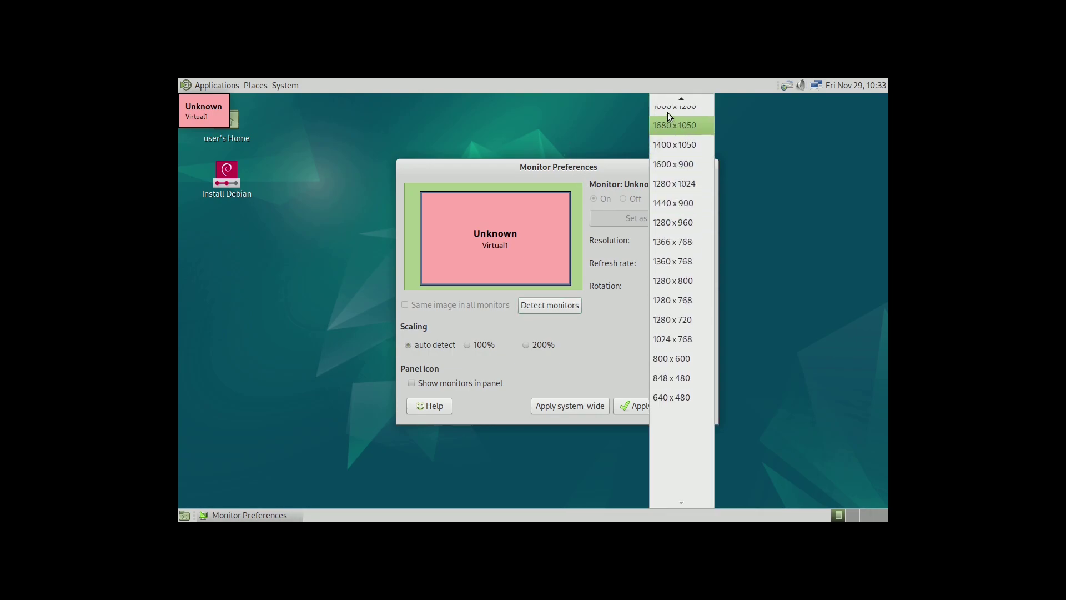
scroll(682, 163, "up", 3)
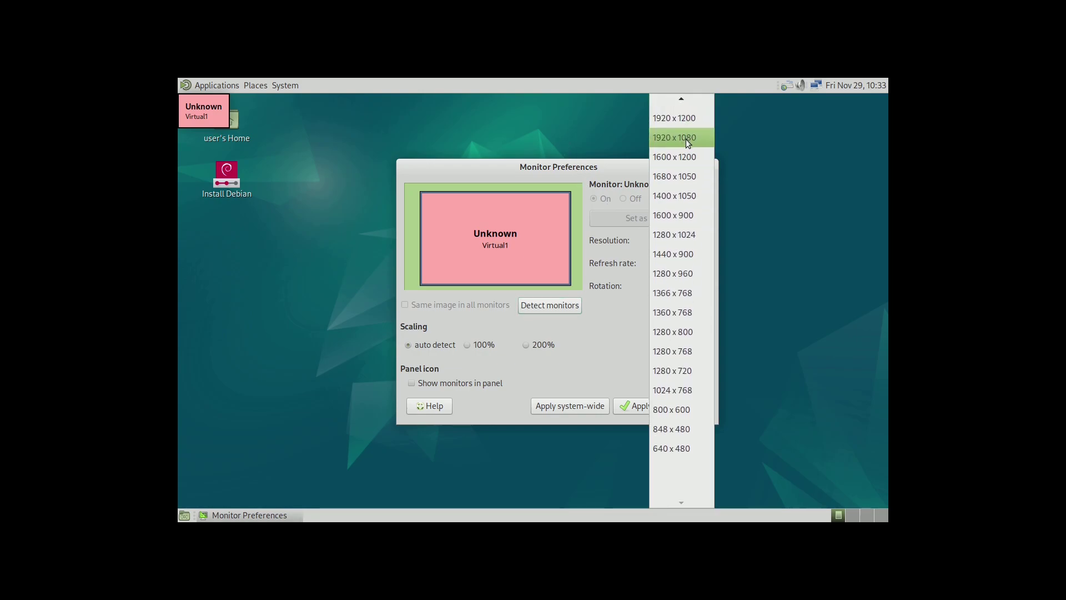
left_click(688, 141)
left_click(649, 406)
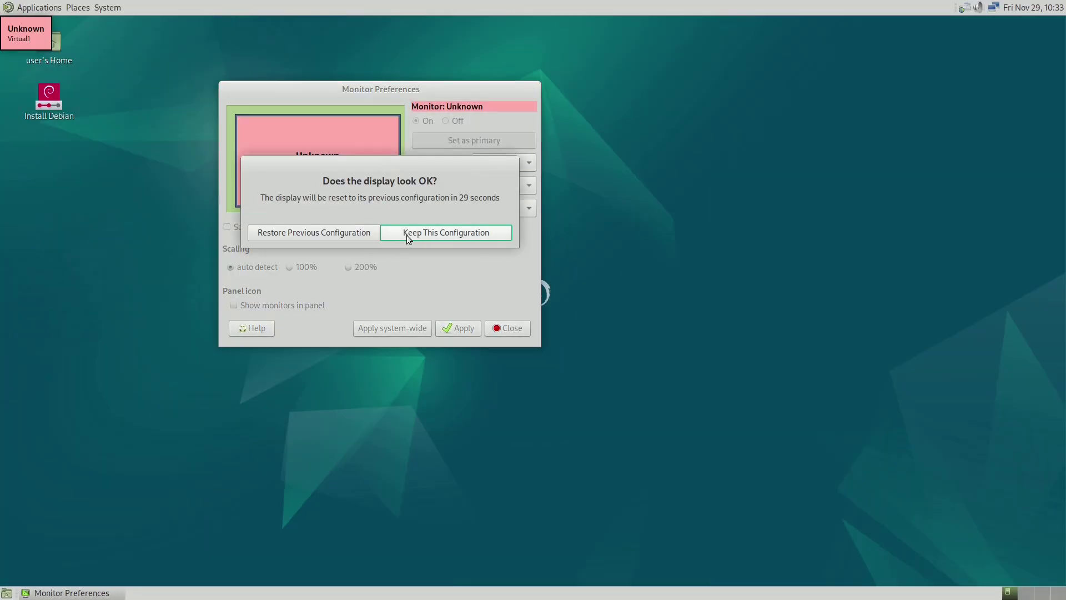
left_click(444, 234)
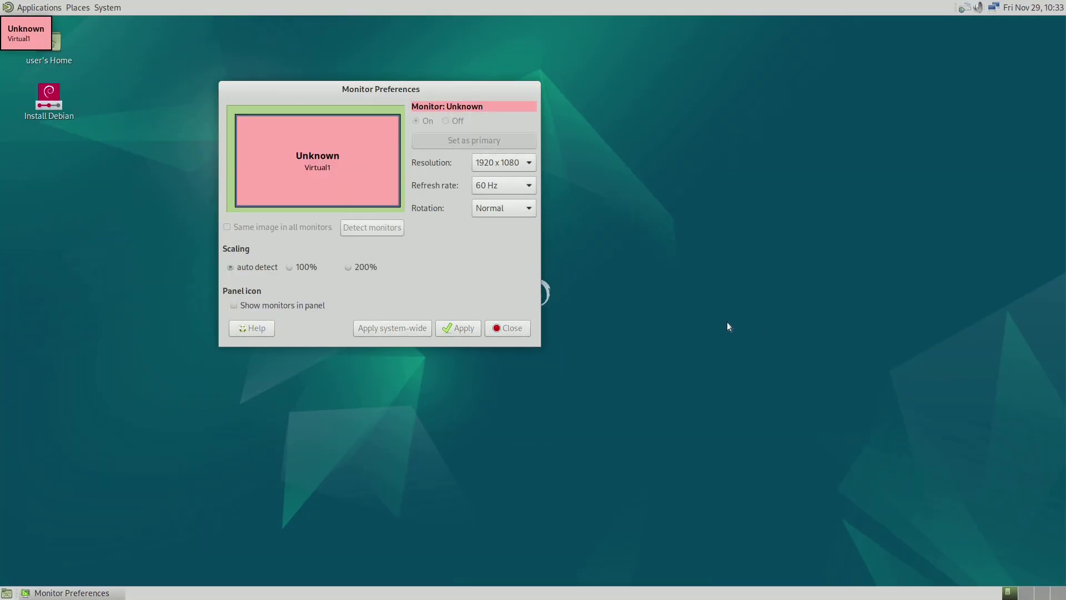
left_click(520, 330)
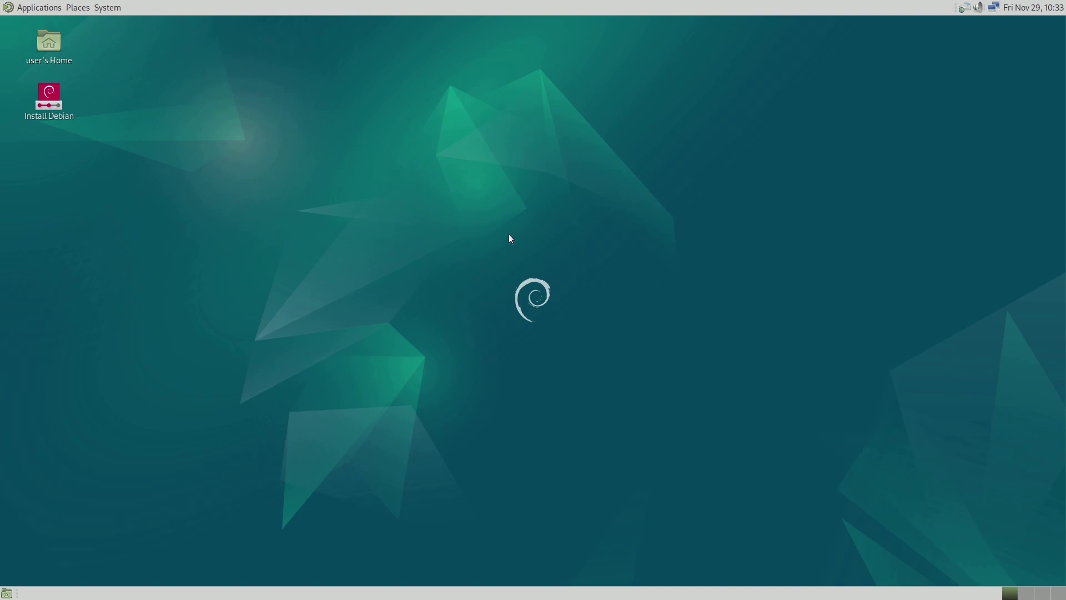
Launch MATE System Monitor and maximize its window.
left_click(108, 8)
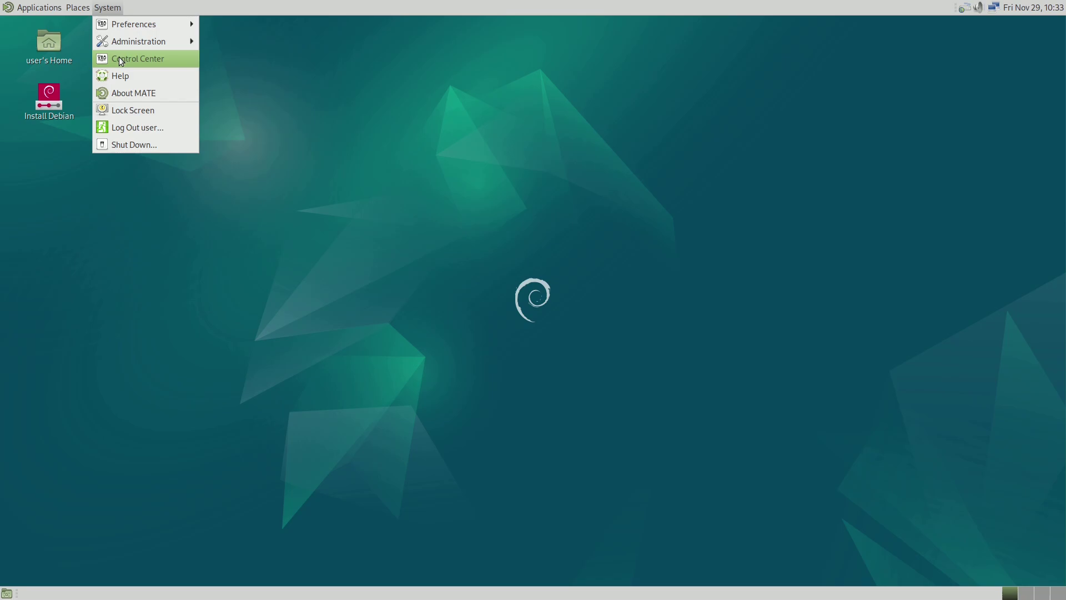
mouse_move(42, 11)
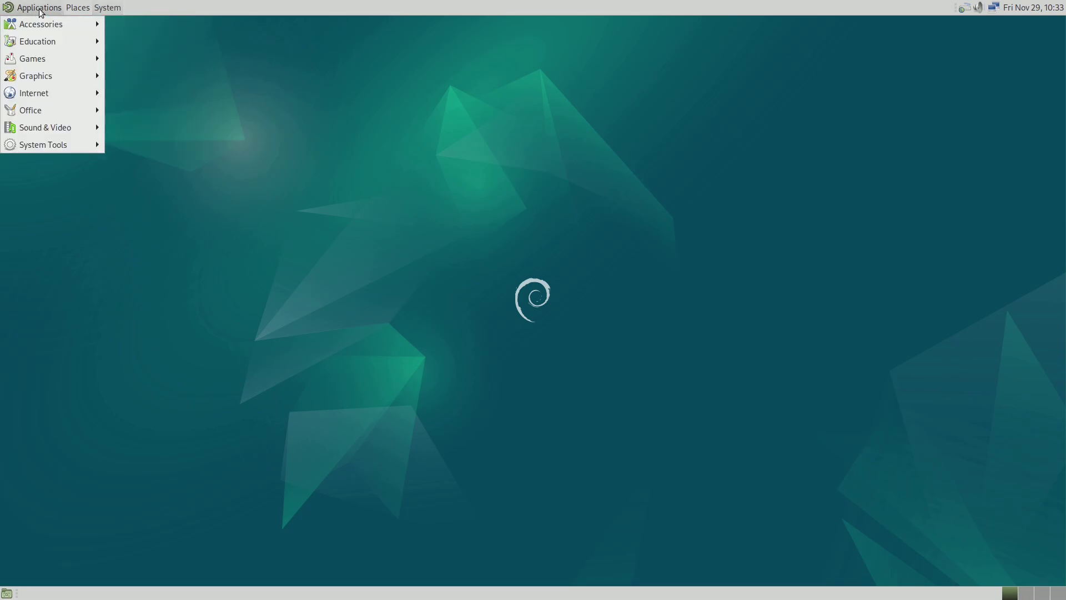
mouse_move(39, 143)
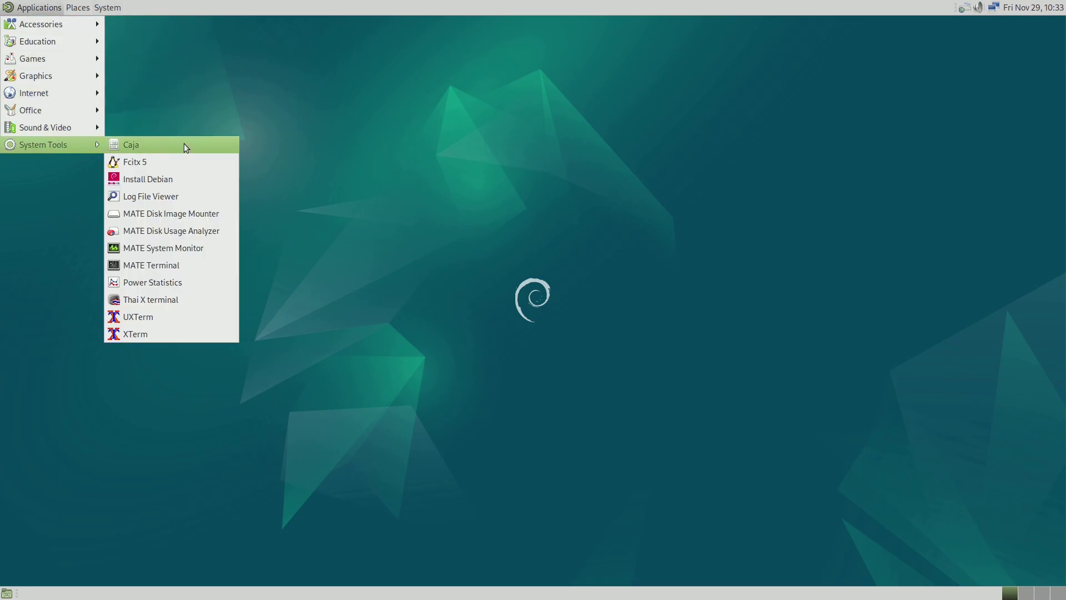
left_click(204, 242)
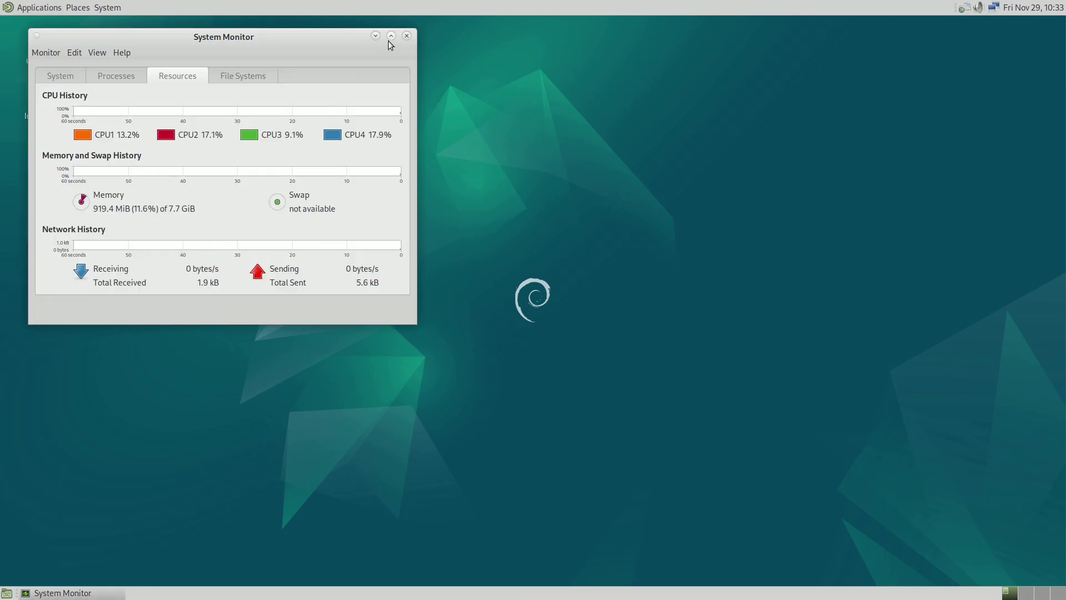
left_click(391, 36)
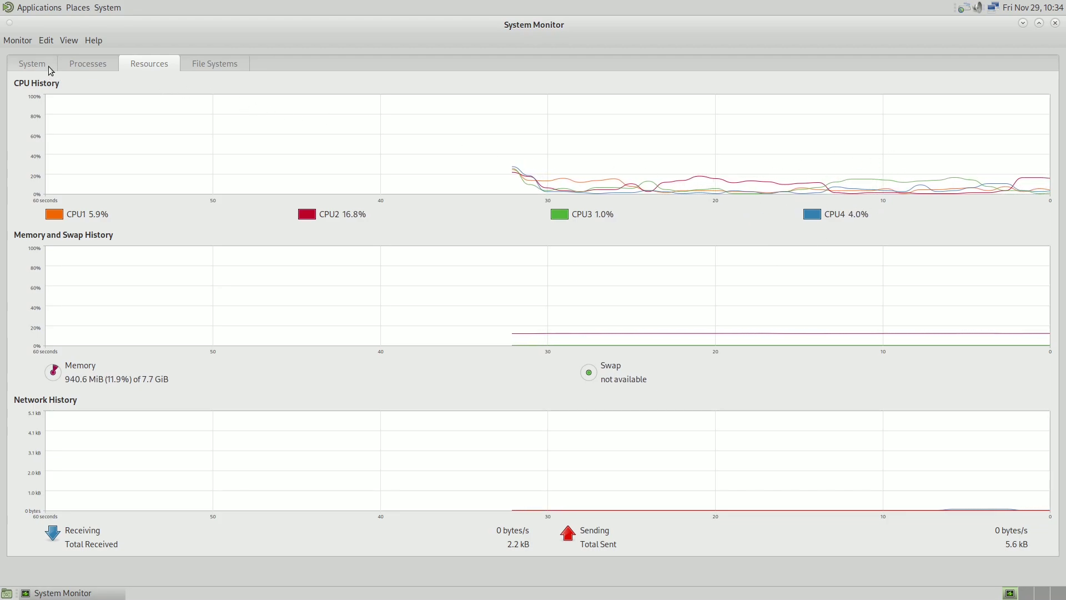
Examine the system details, running processes, resource graphs and file systems, ending on the resource graphs.
left_click(33, 63)
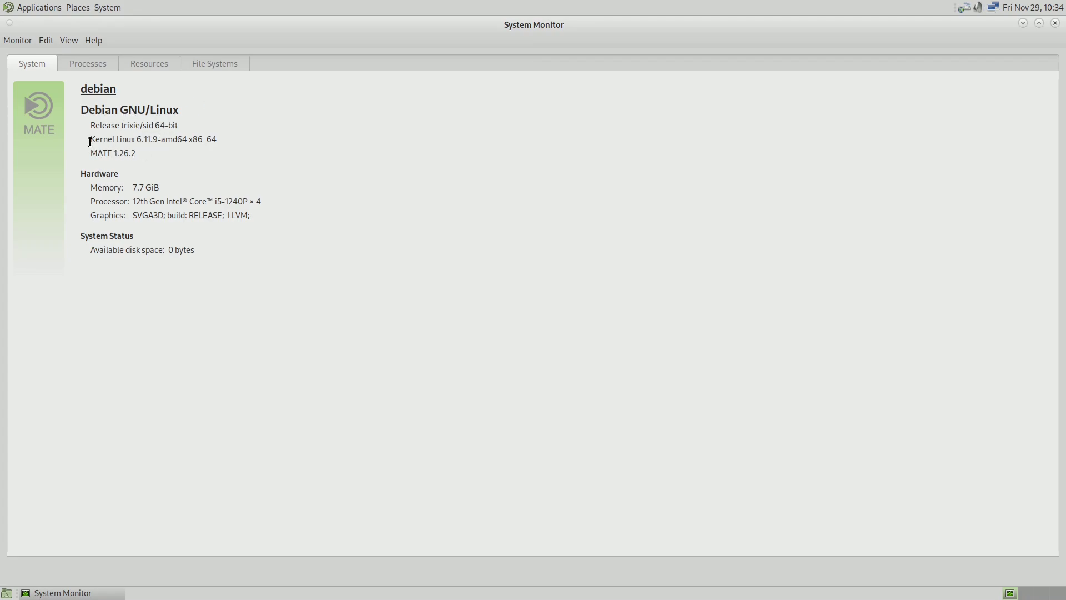
left_click_drag(90, 142, 160, 138)
left_click(107, 61)
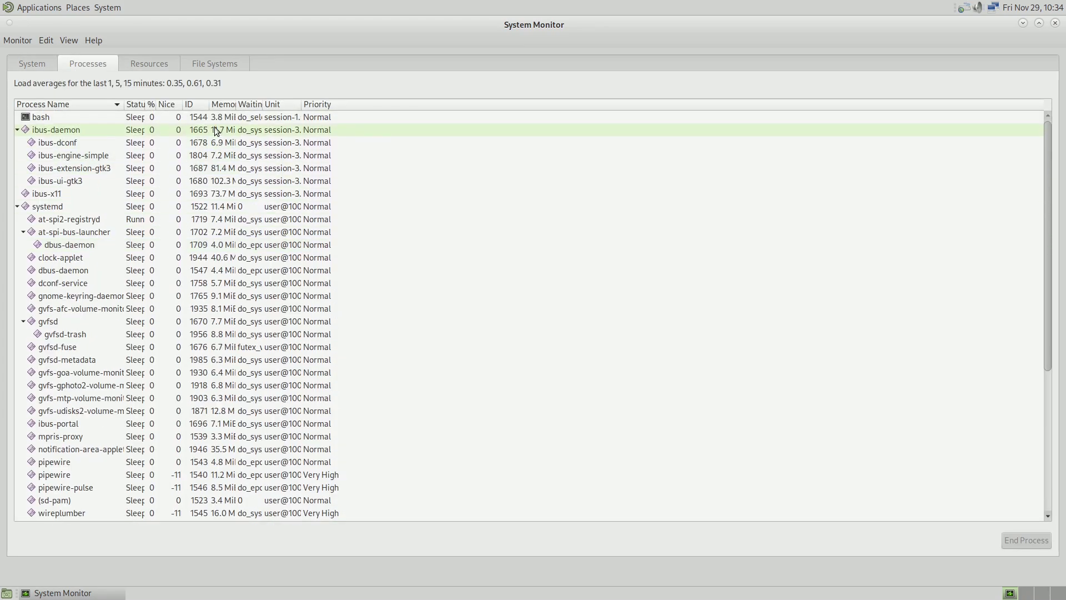
left_click(156, 64)
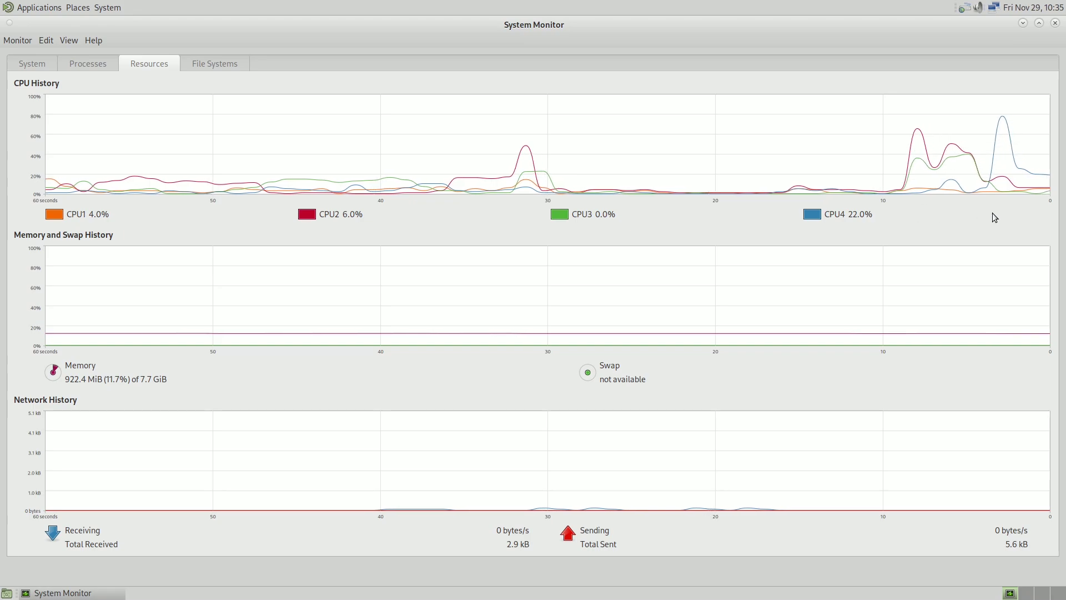
left_click(227, 65)
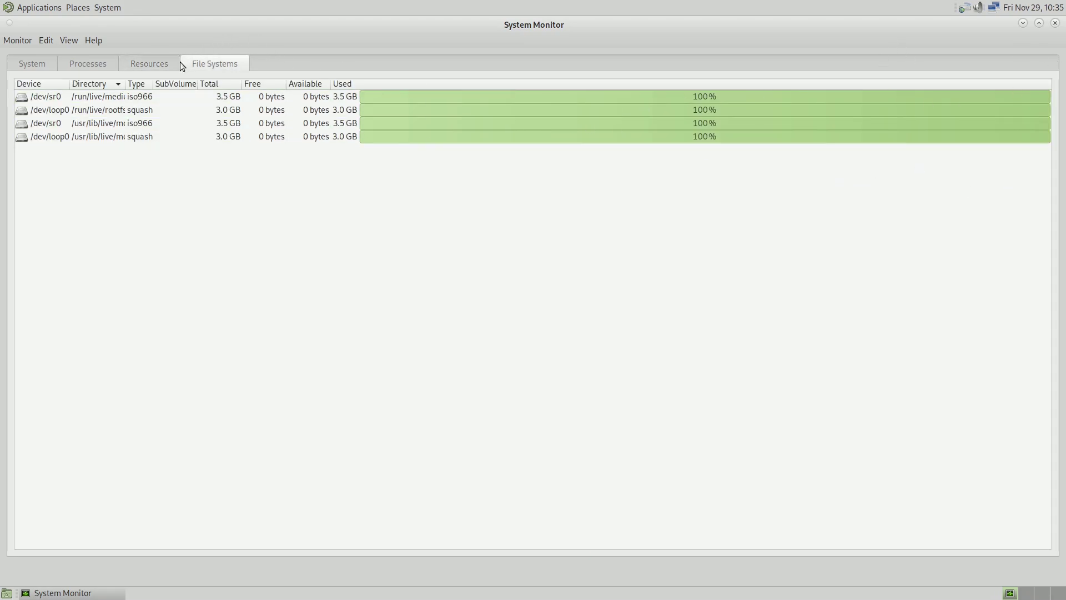
left_click(164, 65)
Restore System Monitor to a smaller window, place it in the desktop's upper-right corner and make it slightly narrower.
left_click(1039, 23)
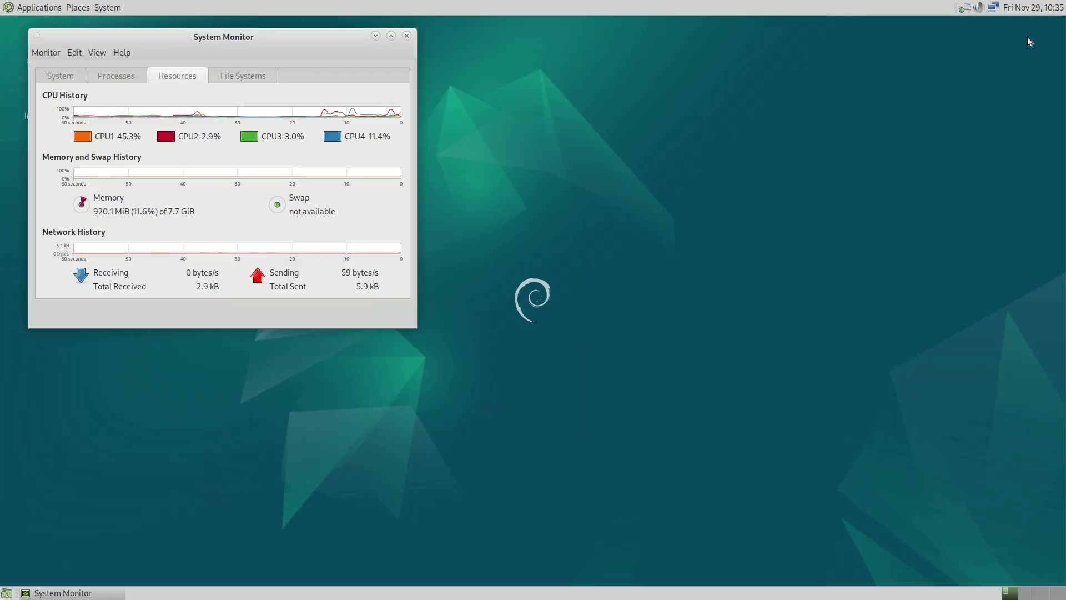
left_click_drag(290, 38, 939, 24)
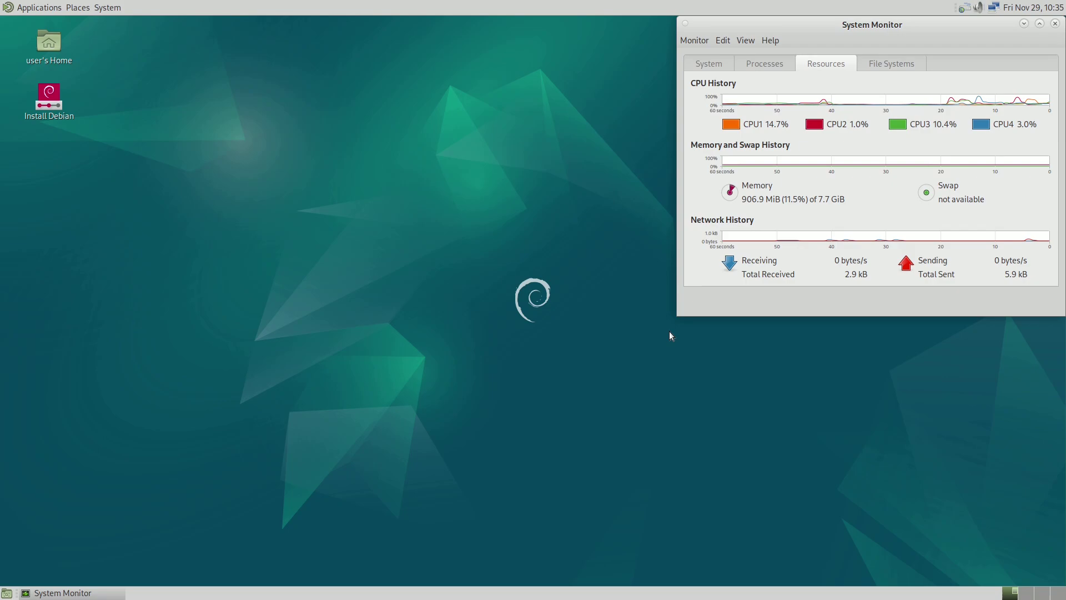
left_click_drag(676, 306, 706, 289)
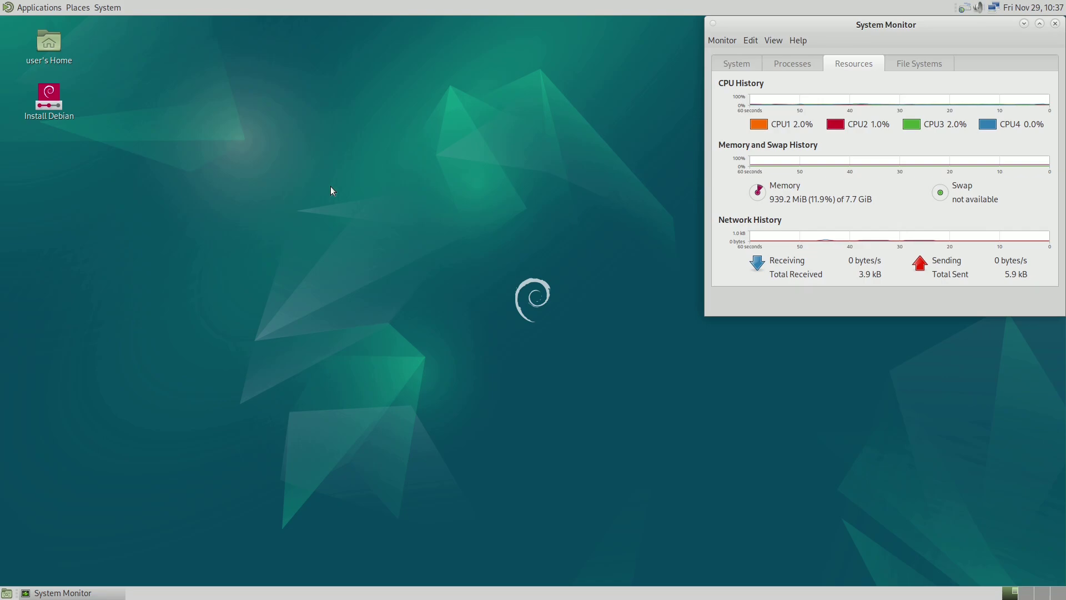
Look through the installed application categories and launch MATE Terminal.
left_click(39, 9)
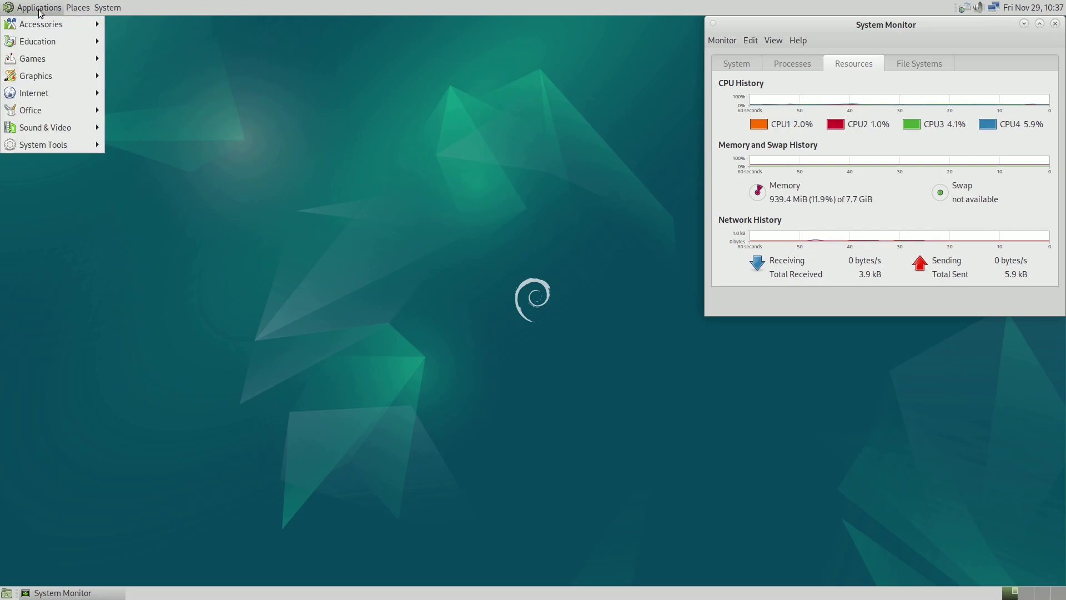
mouse_move(58, 17)
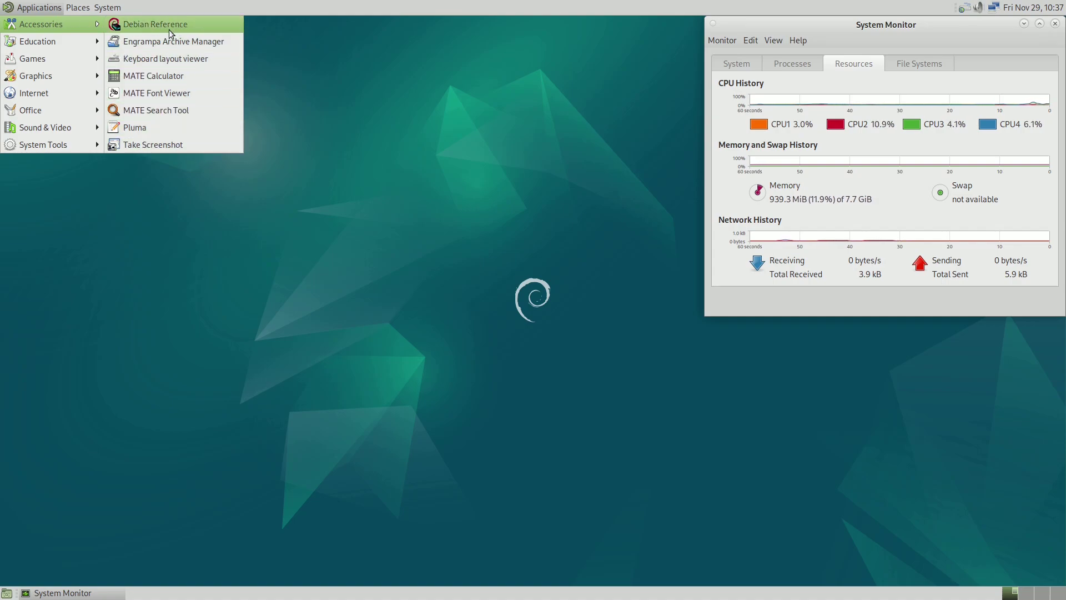
mouse_move(83, 58)
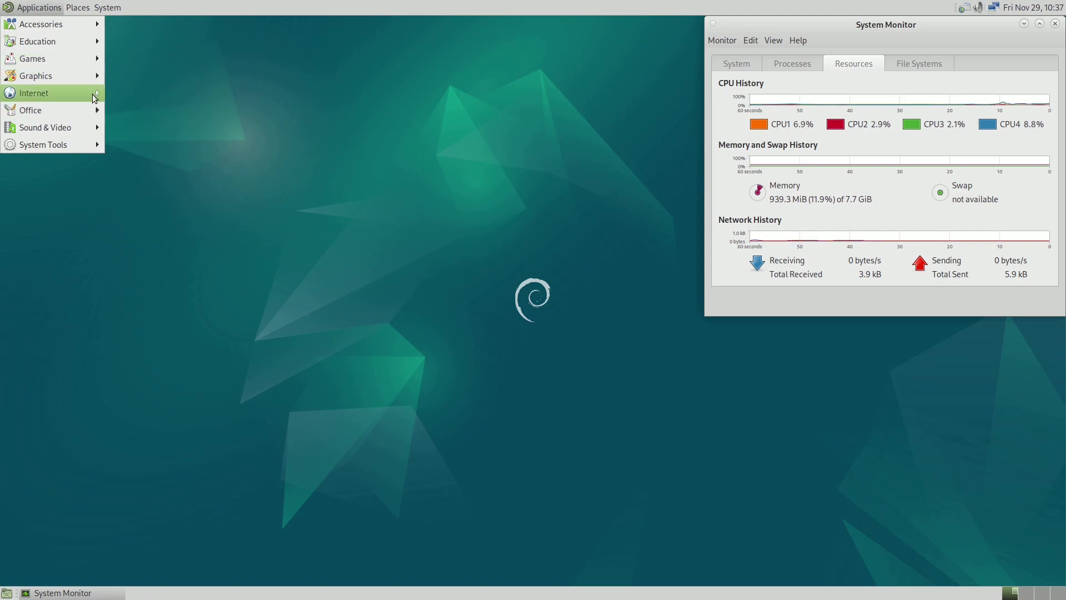
mouse_move(73, 117)
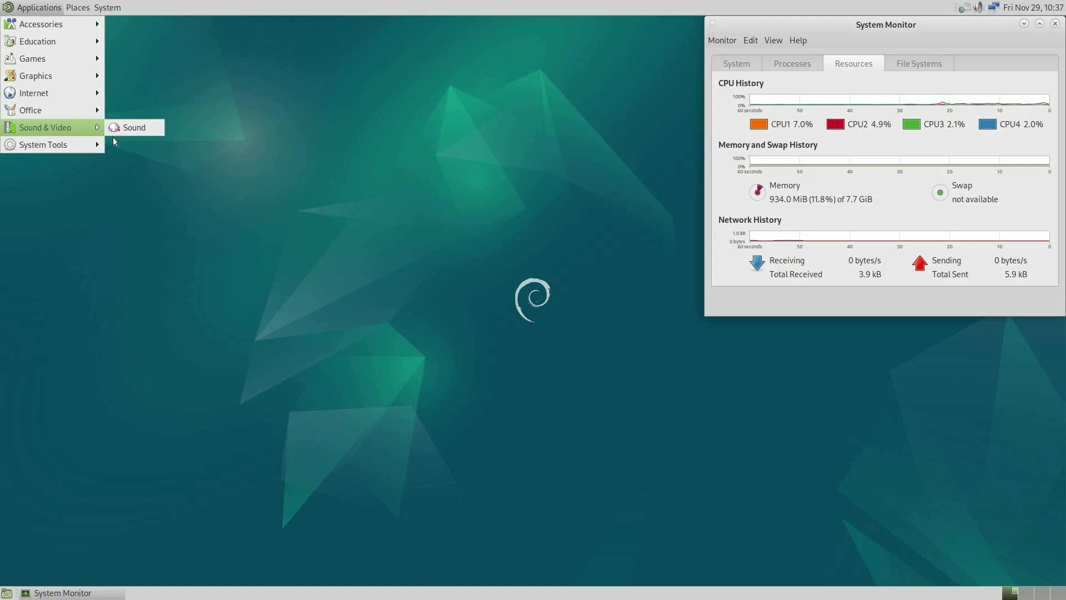
mouse_move(66, 147)
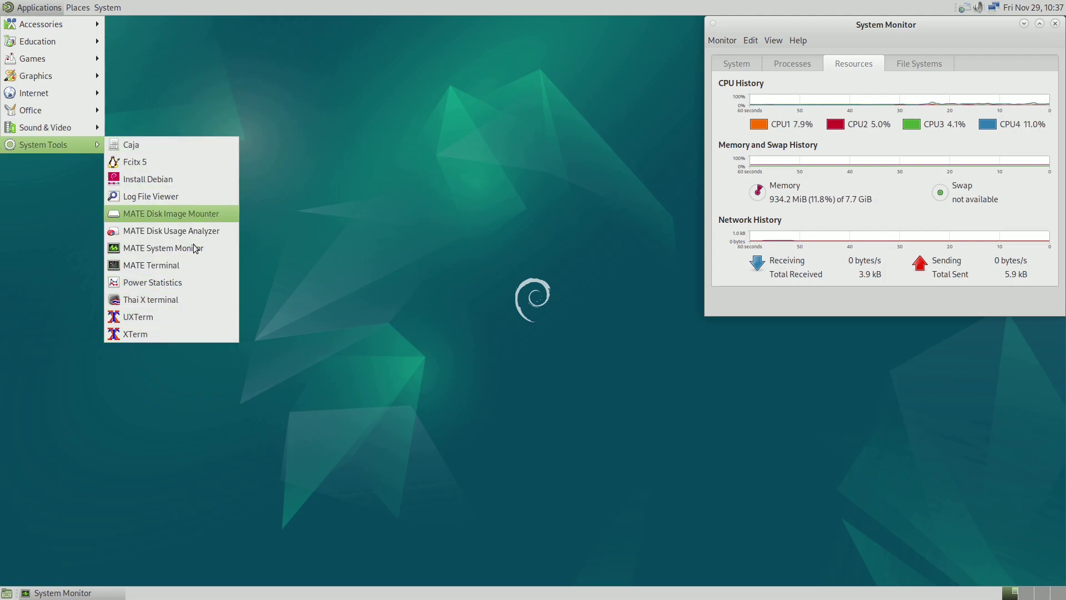
left_click(181, 266)
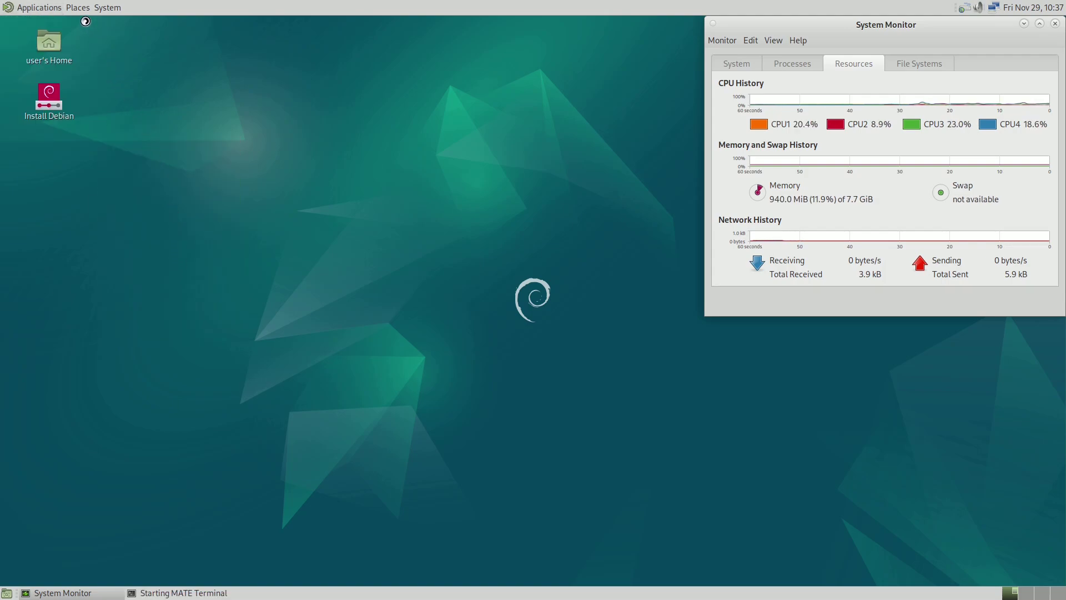
Review the places and system preference categories, and open the Appearance preferences.
left_click(80, 9)
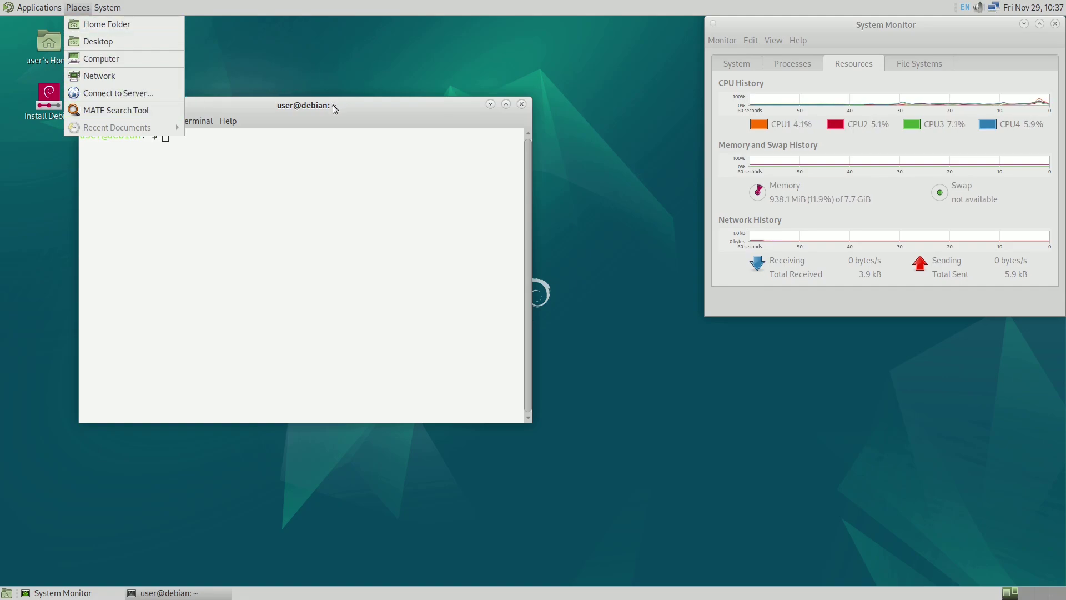
left_click(116, 16)
left_click(110, 7)
mouse_move(131, 26)
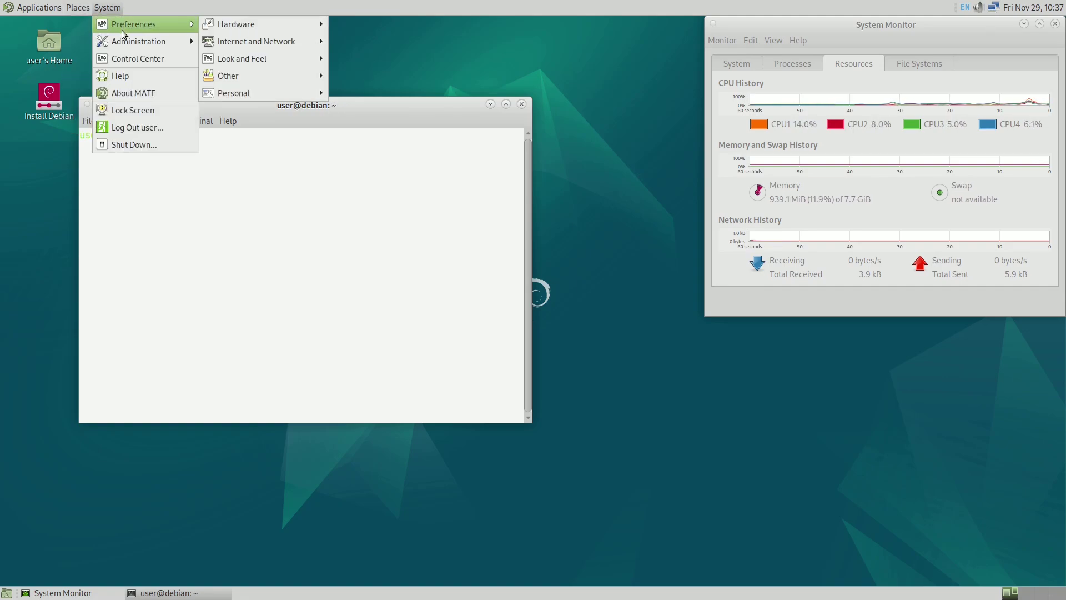
mouse_move(222, 29)
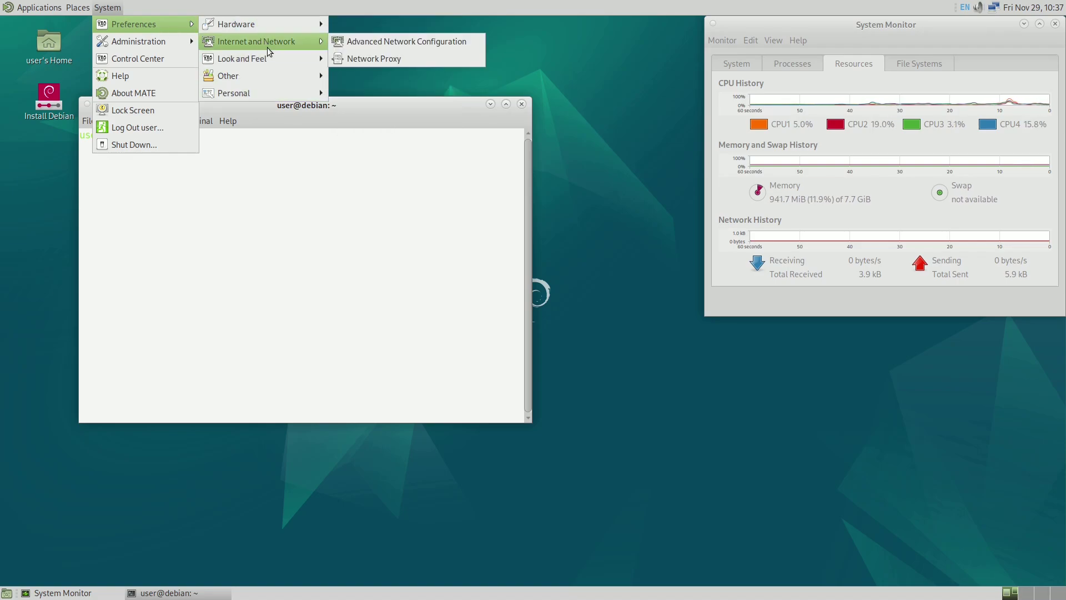
mouse_move(267, 55)
left_click(351, 58)
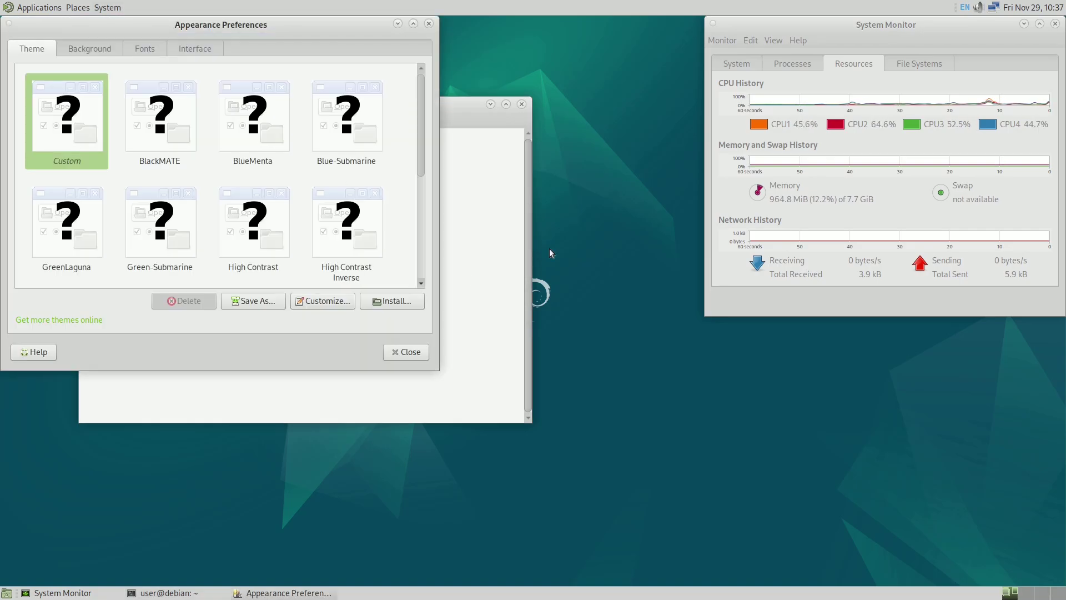
Move the Appearance Preferences window toward the middle of the desktop and browse the available themes to the end.
left_click_drag(298, 25, 520, 114)
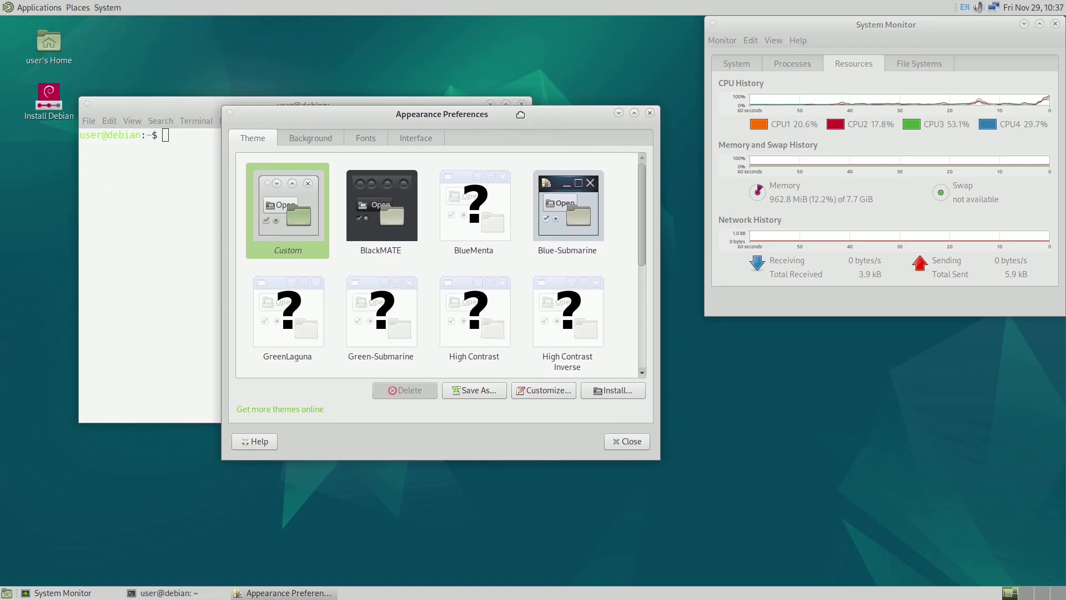
left_click_drag(639, 238, 637, 342)
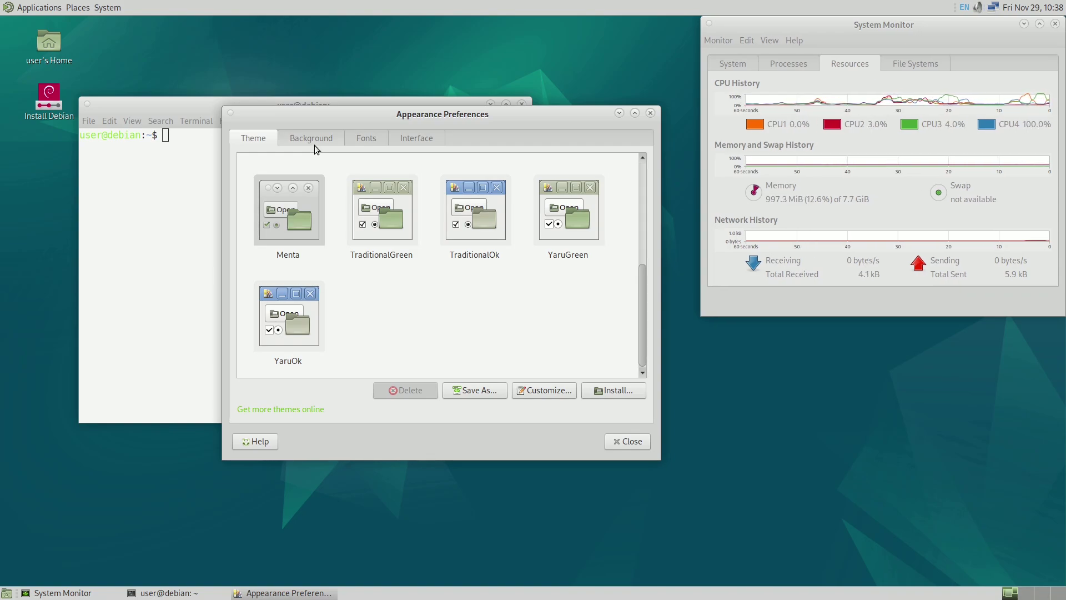
Look through all available desktop backgrounds, then the font and interface settings in Appearance Preferences.
left_click(314, 144)
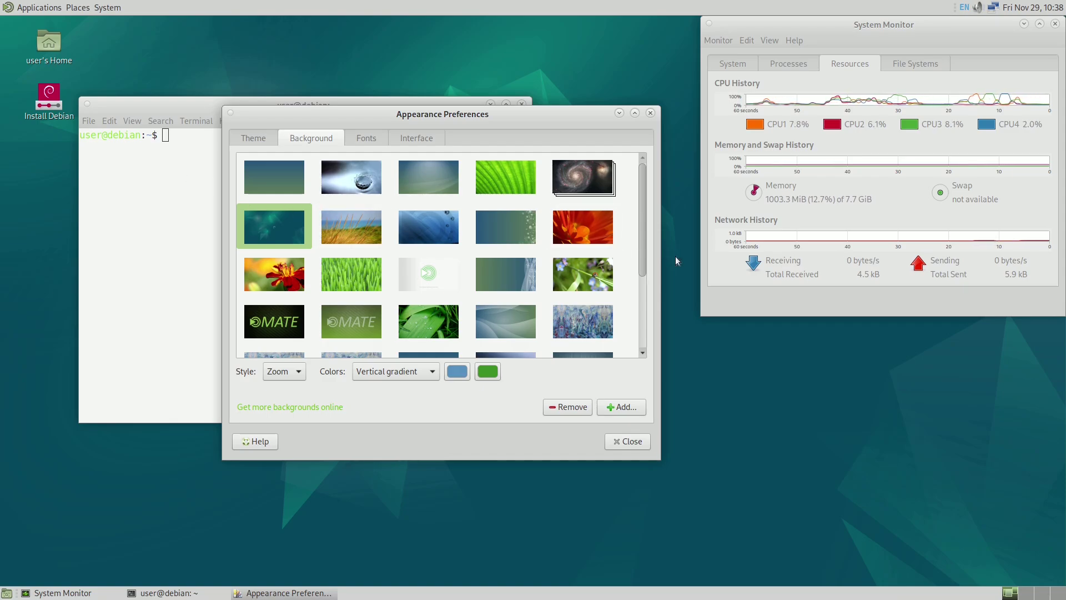
left_click_drag(644, 265, 656, 348)
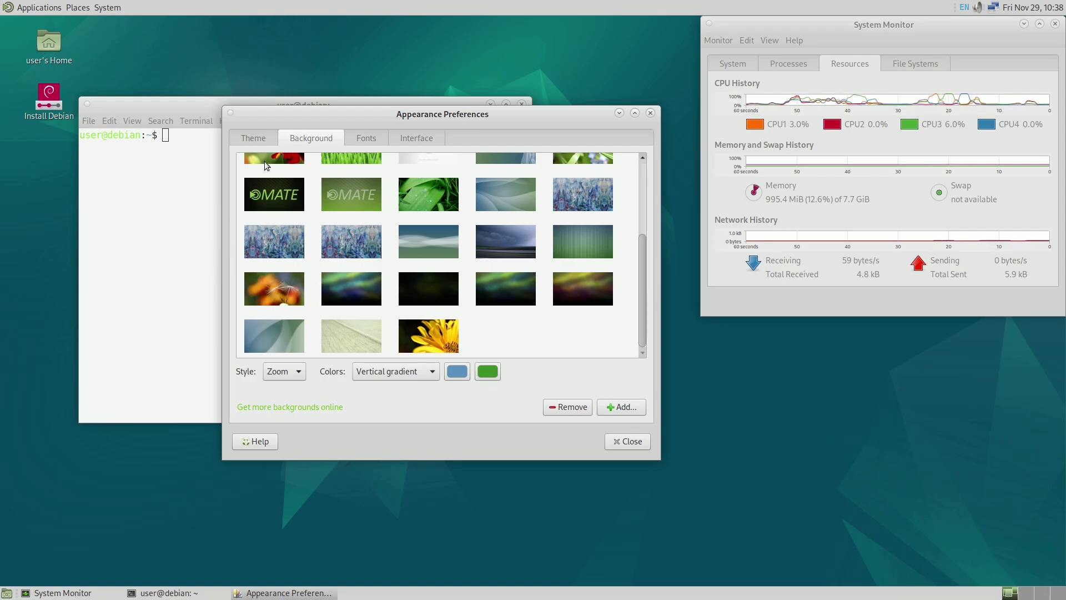
left_click(372, 137)
left_click(417, 142)
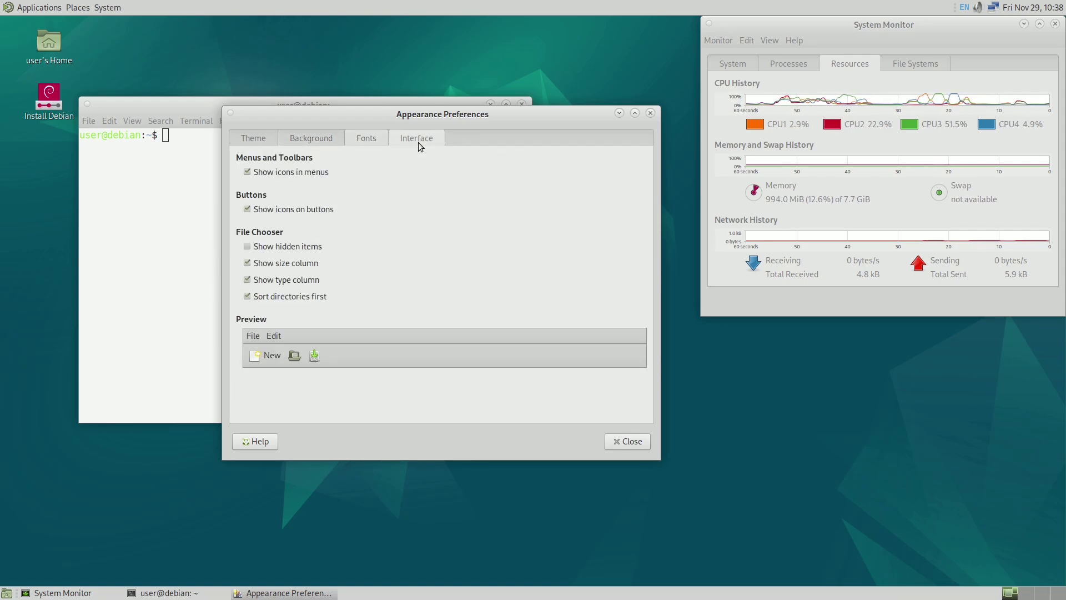
Set the red-orange flower picture in the second row as the desktop background and close Appearance Preferences.
left_click(319, 142)
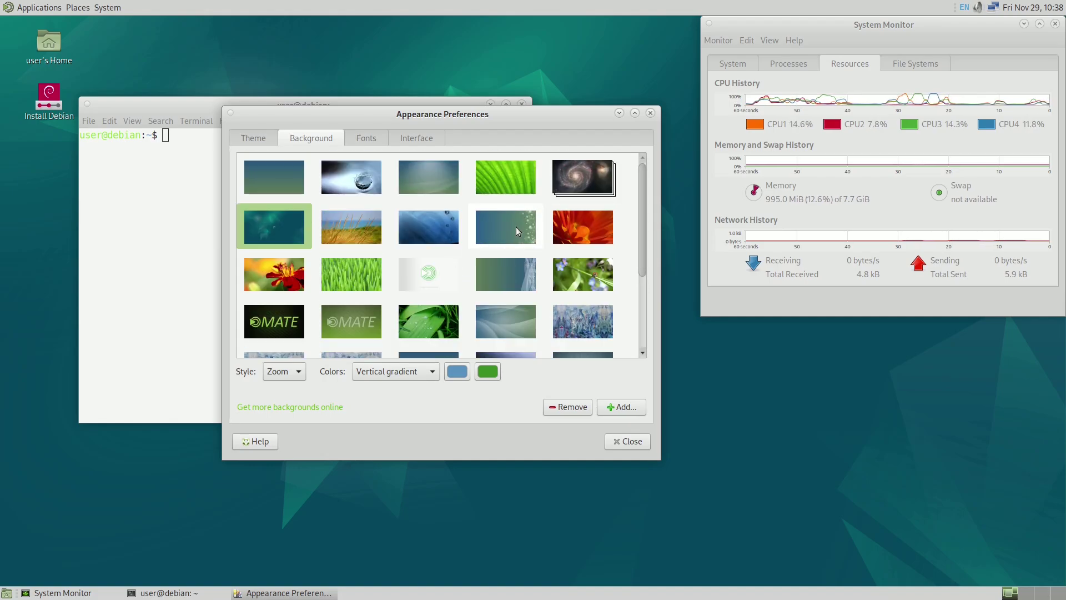
left_click(583, 227)
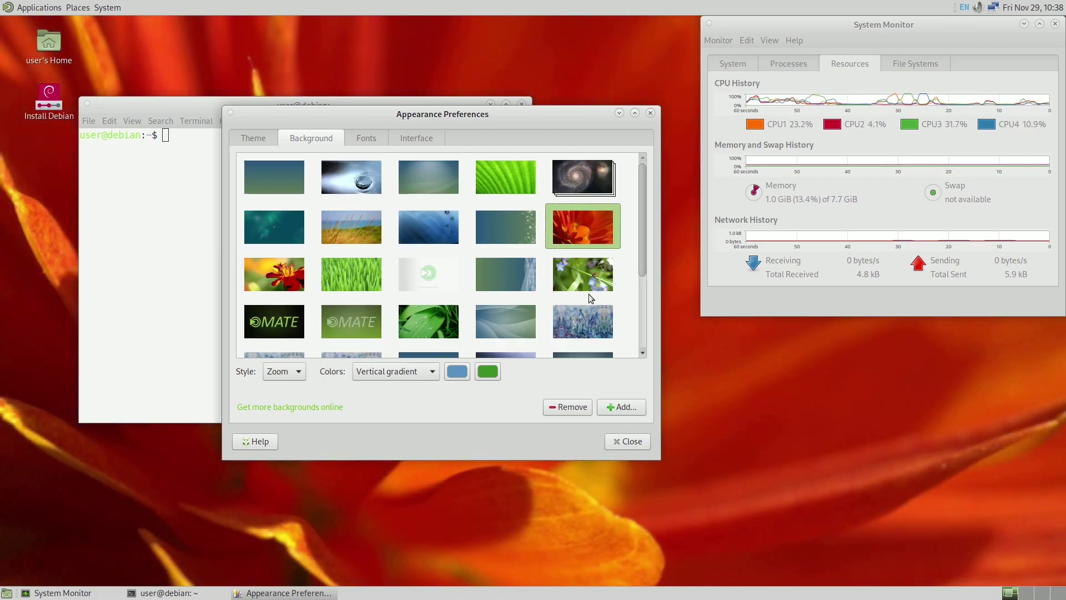
left_click(626, 441)
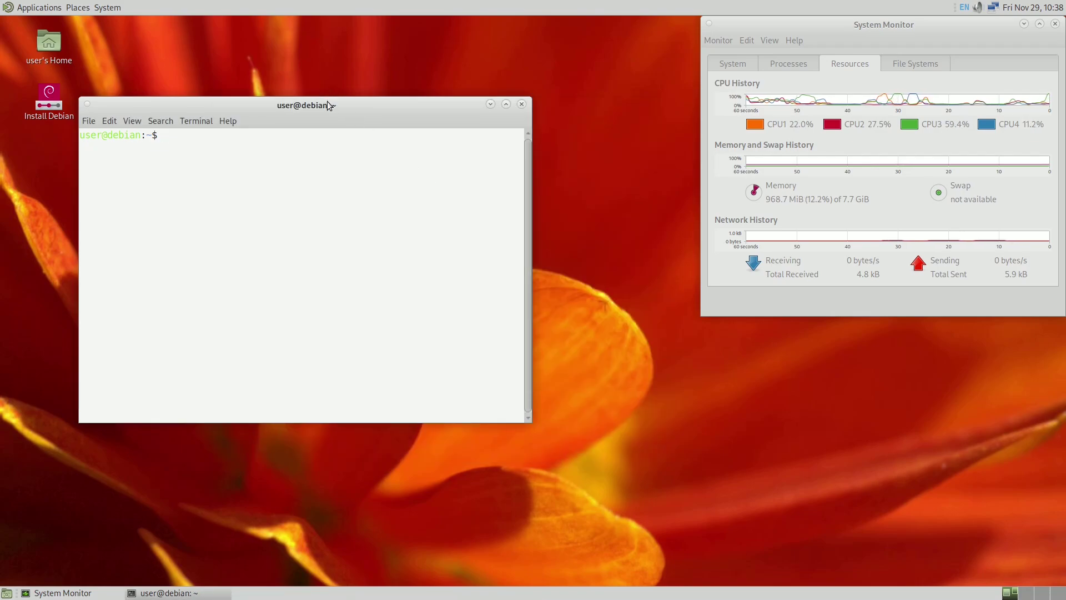
Place the terminal window unmaximized in the desktop's upper-left corner and enlarge it to fill the space beside System Monitor.
left_click_drag(327, 99, 251, 16)
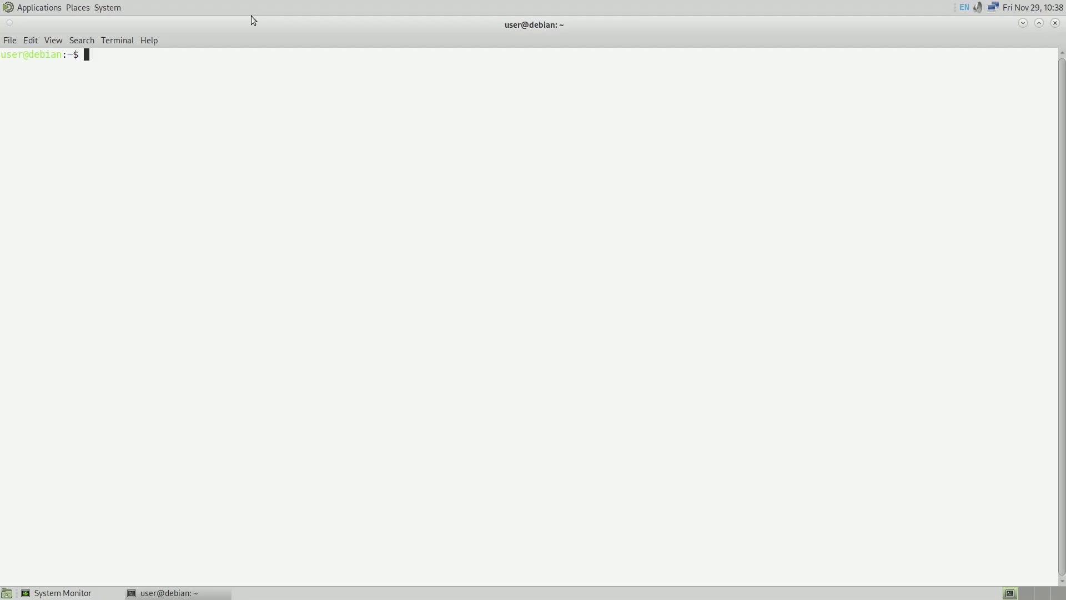
left_click(1038, 24)
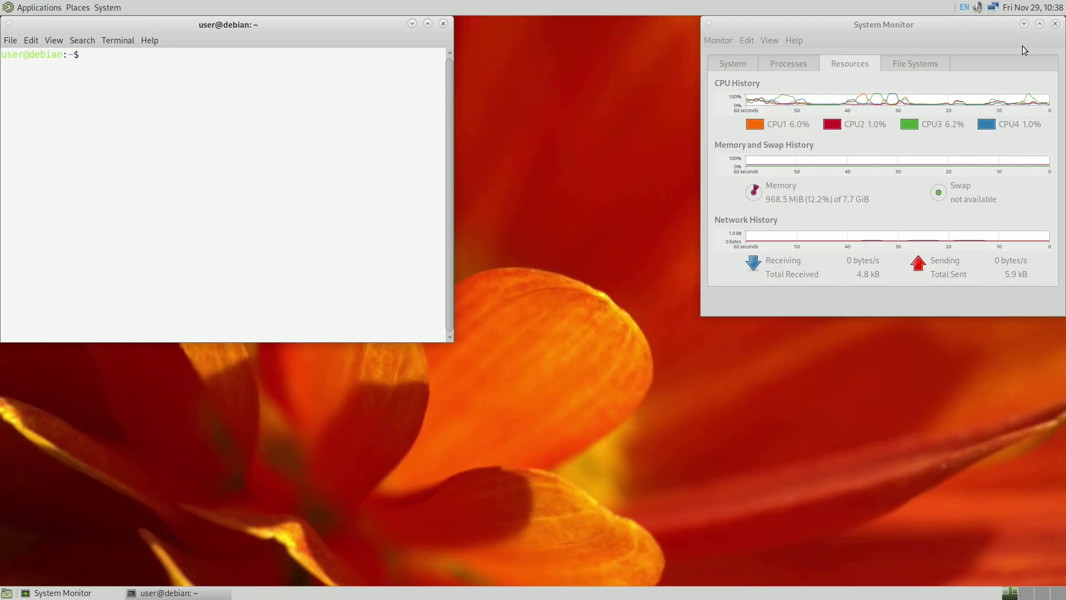
left_click_drag(449, 343, 699, 585)
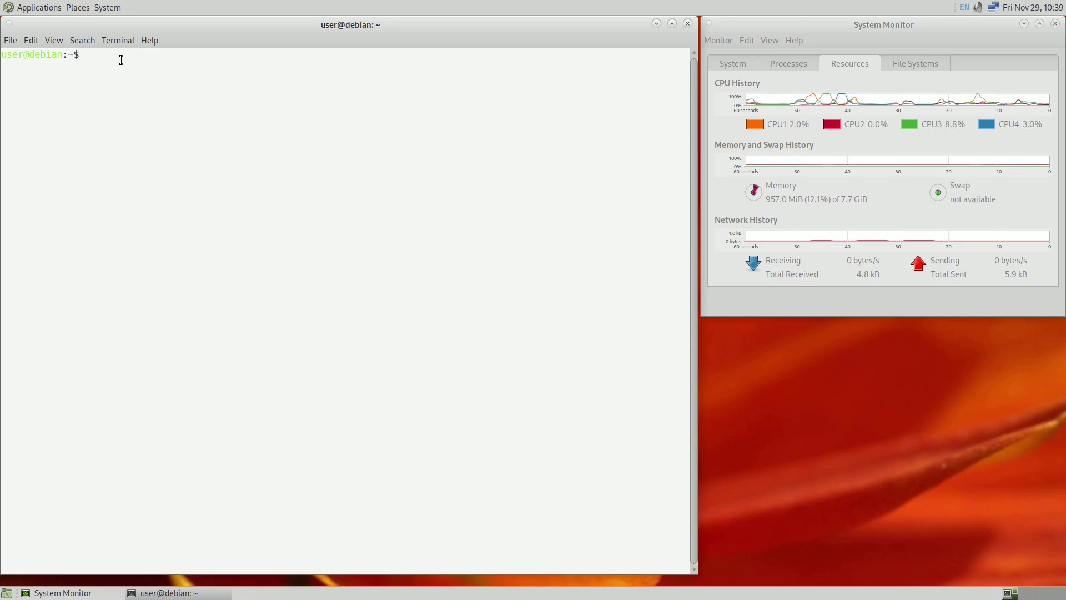
Check the version of MATE Terminal in its About information and close it.
left_click(147, 41)
left_click(156, 76)
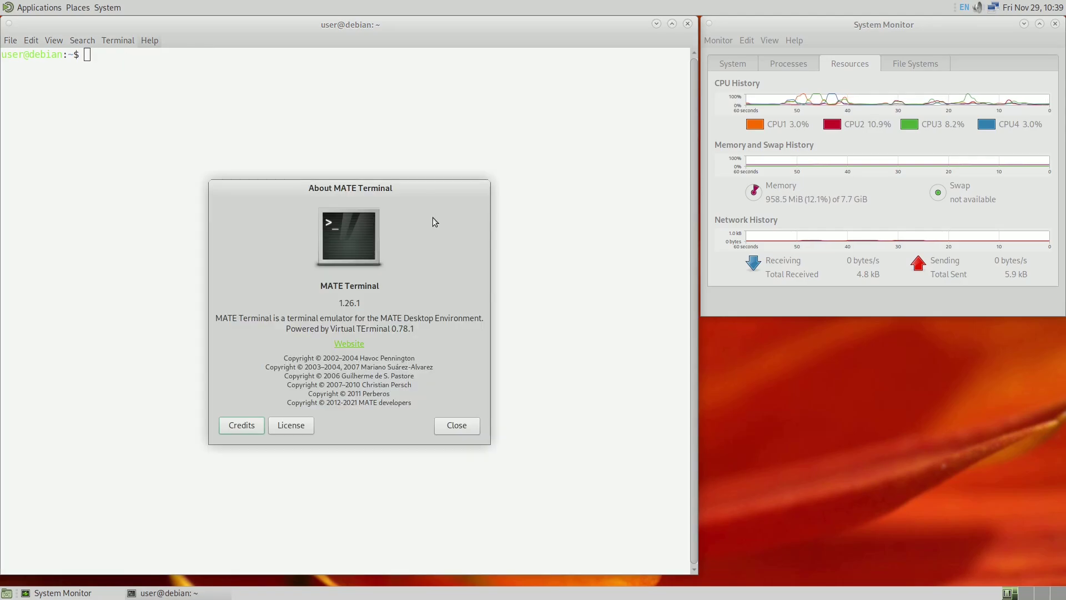
double_click(358, 303)
left_click(464, 429)
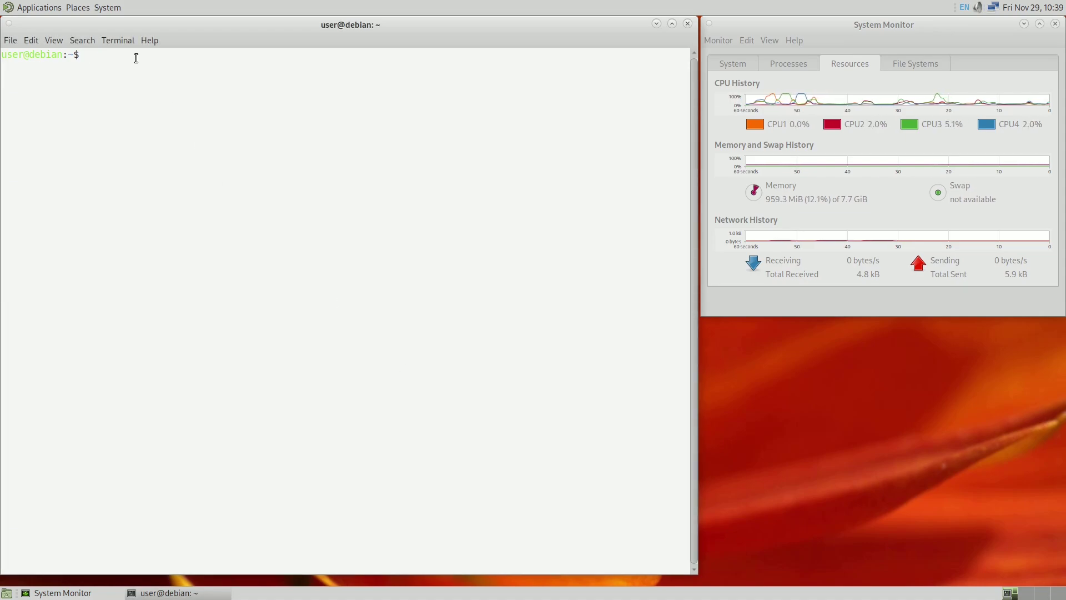
Try to print system information in the terminal with inxi -sv8 and with neofetch.
type("inxi ")
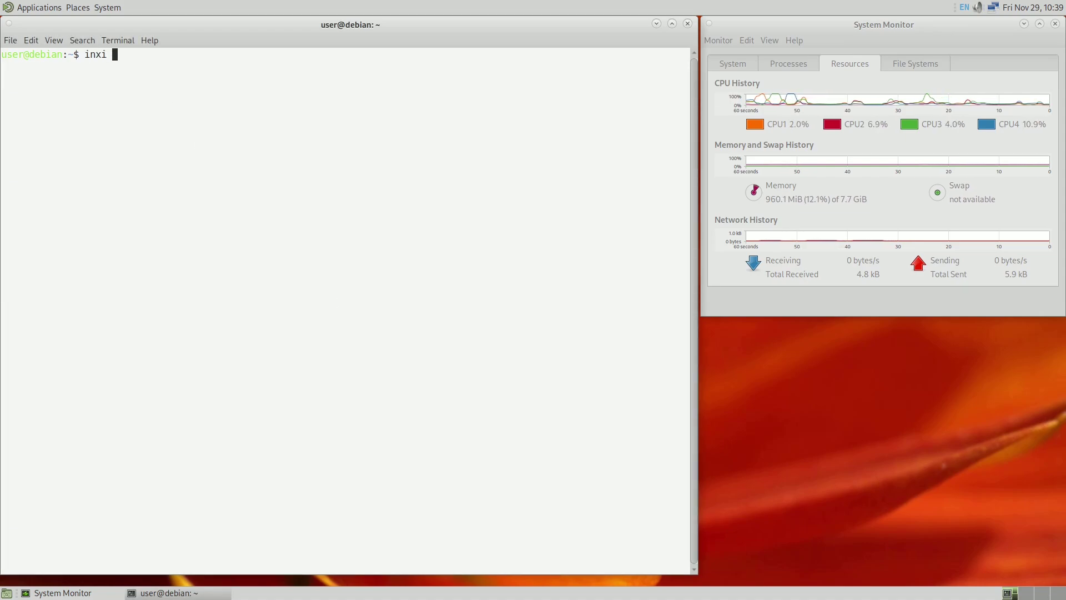
type("-sv8")
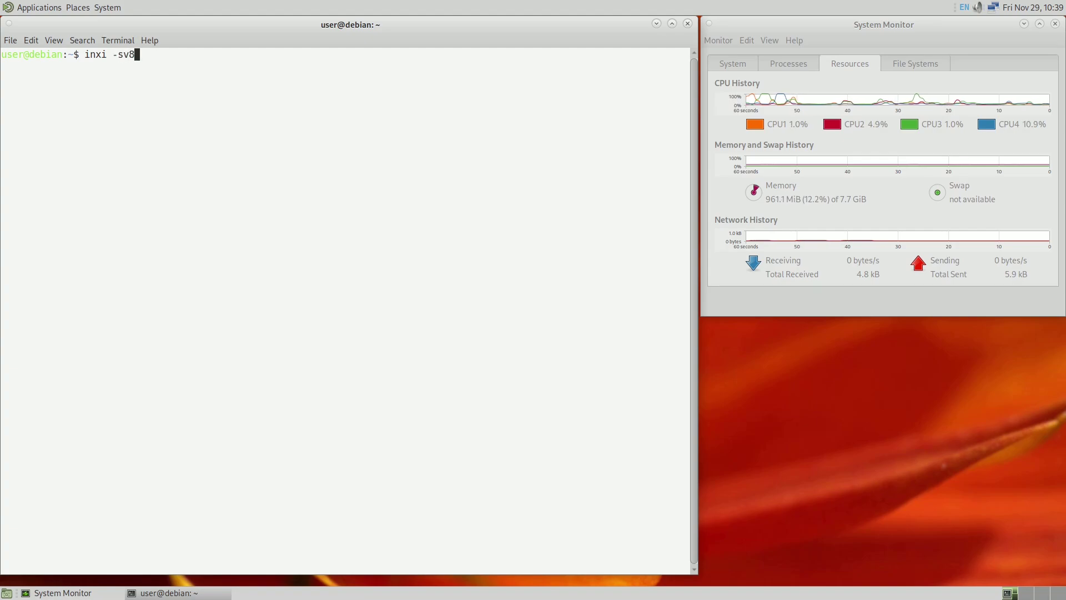
key("Return")
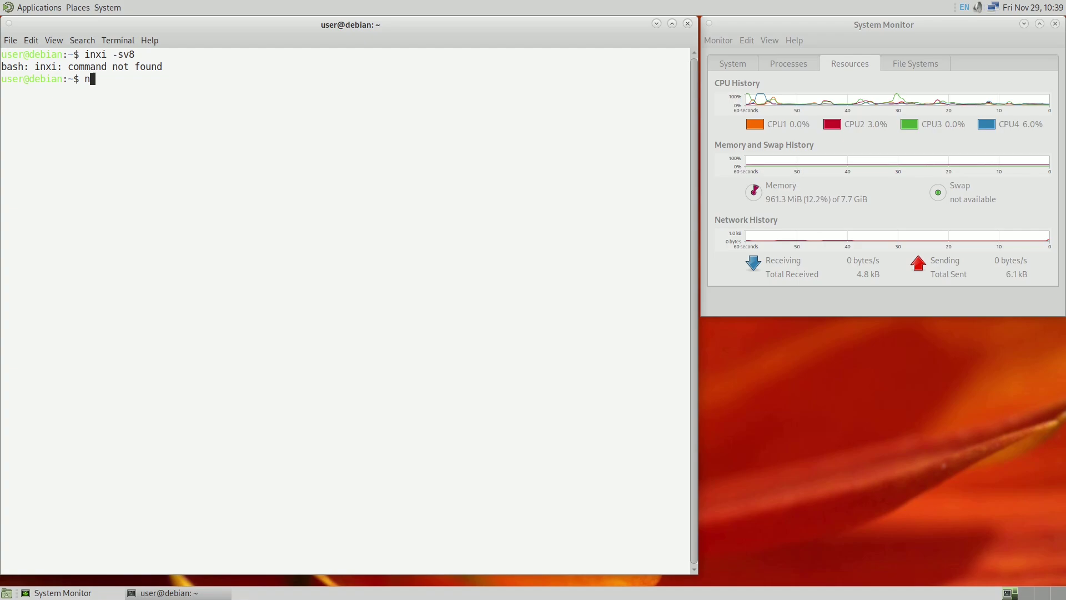
type("fetch")
key("Return")
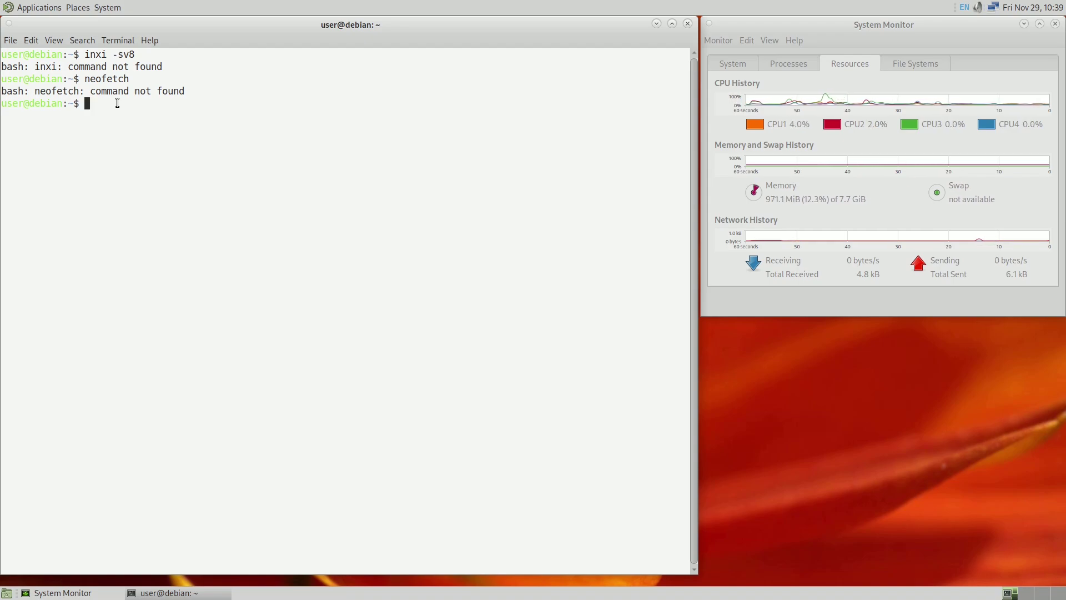
Install the inxi package with sudo apt install inxi, accepting its dependencies.
type("sudo a")
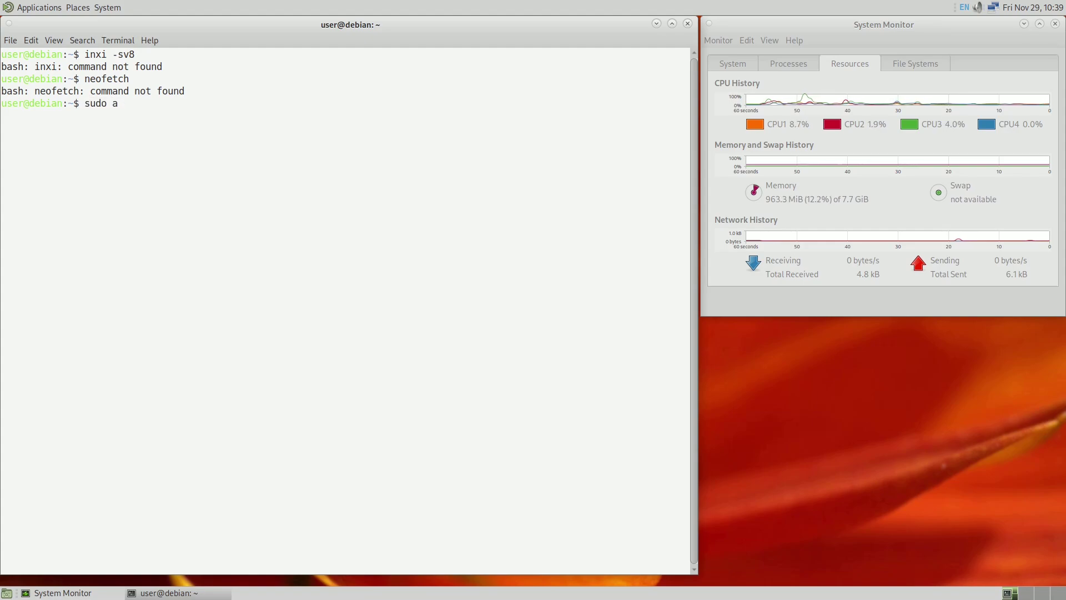
type("pt install")
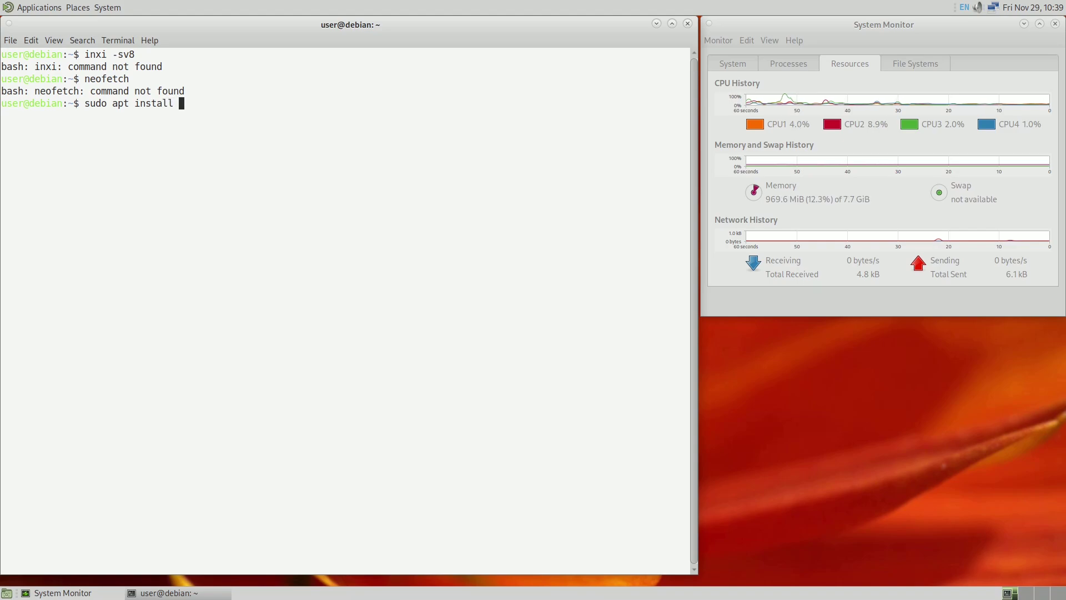
type(" inxi")
key("Return")
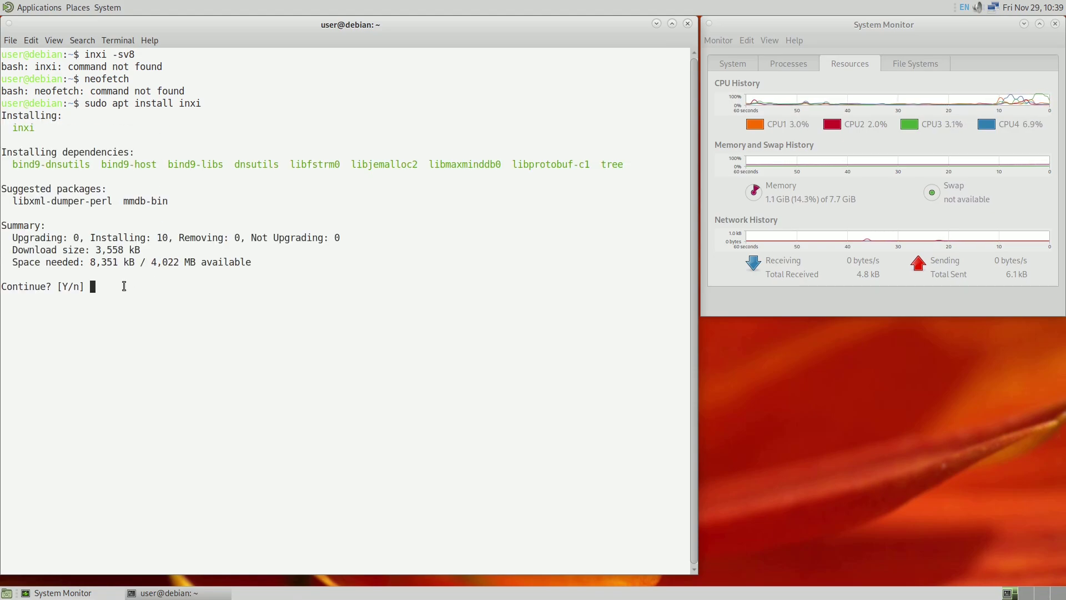
type("y")
key("Return")
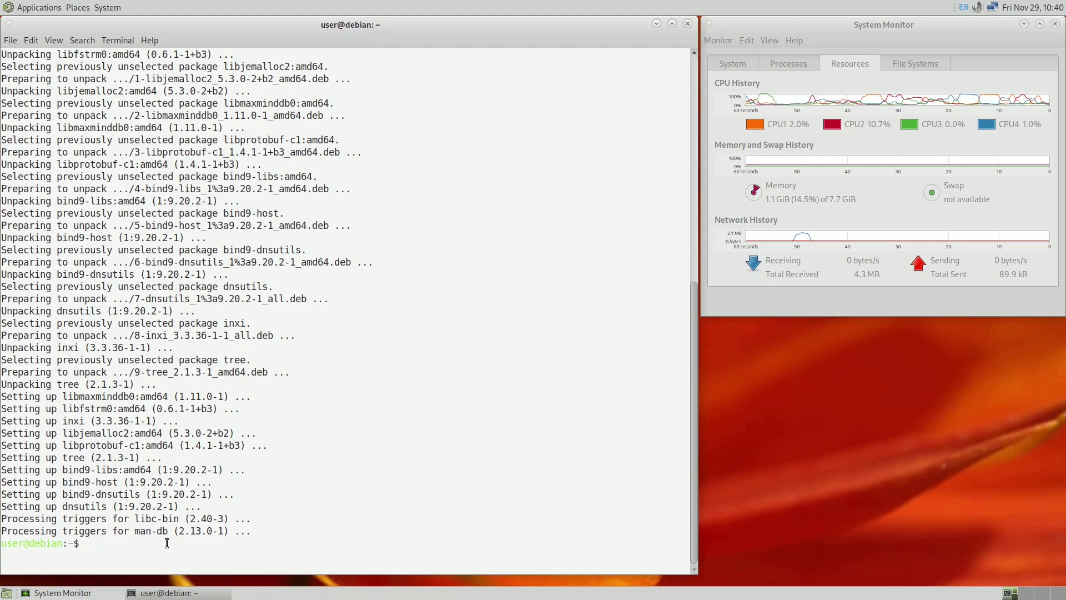
Install the fastfetch package with sudo apt install fastfetch, accepting its dependencies.
type("sudo ap")
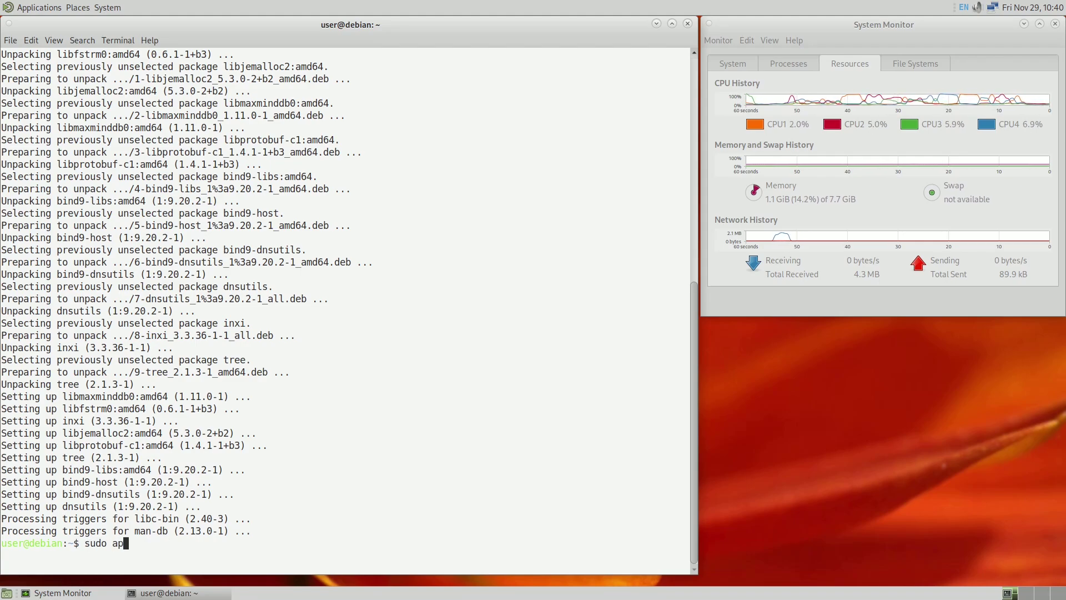
type("t instal")
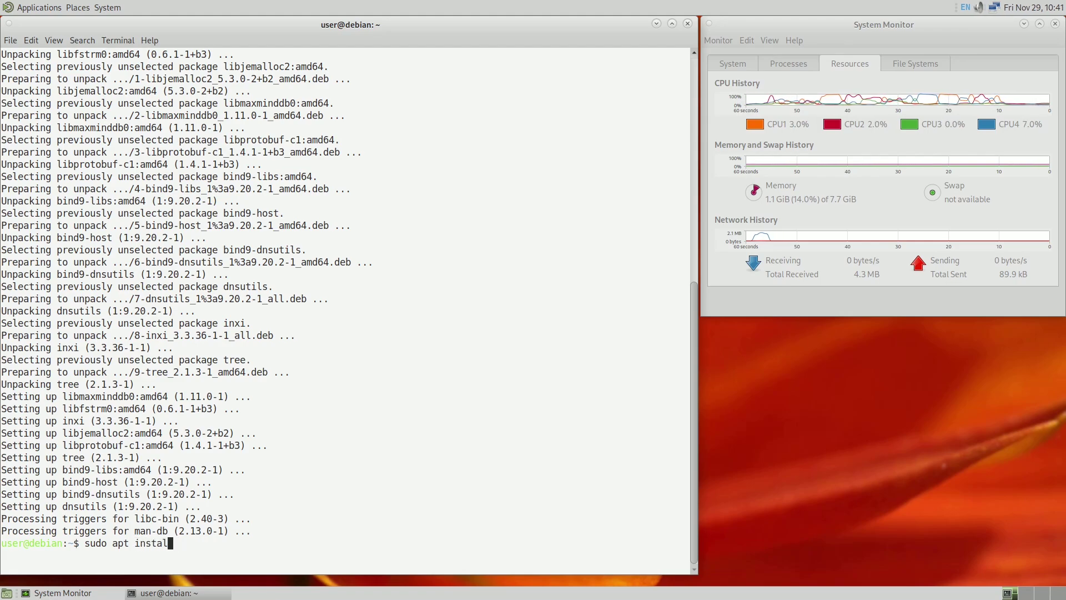
type("l ")
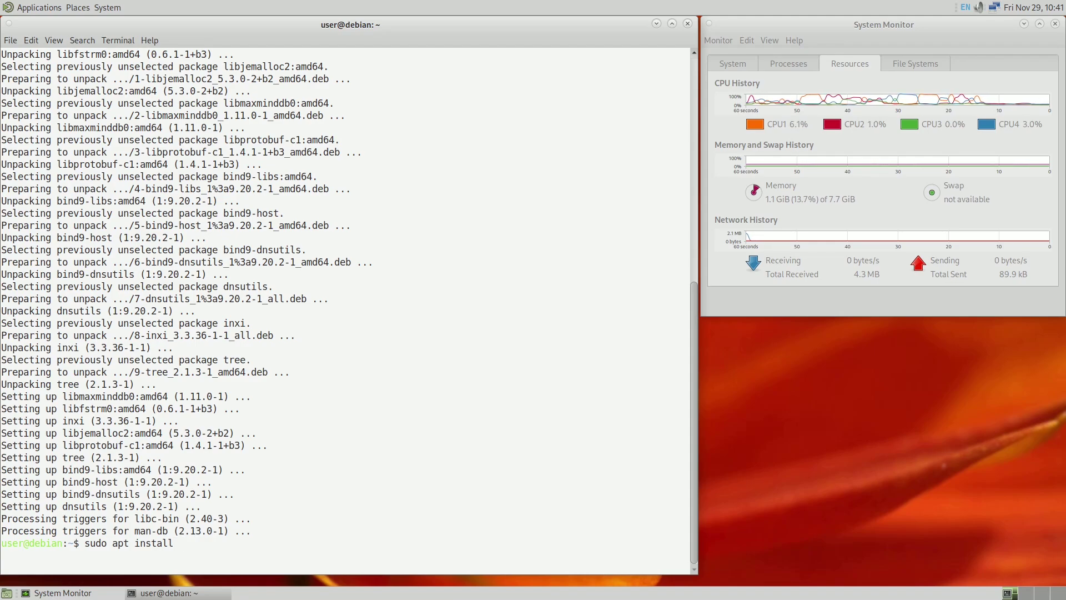
type("fa")
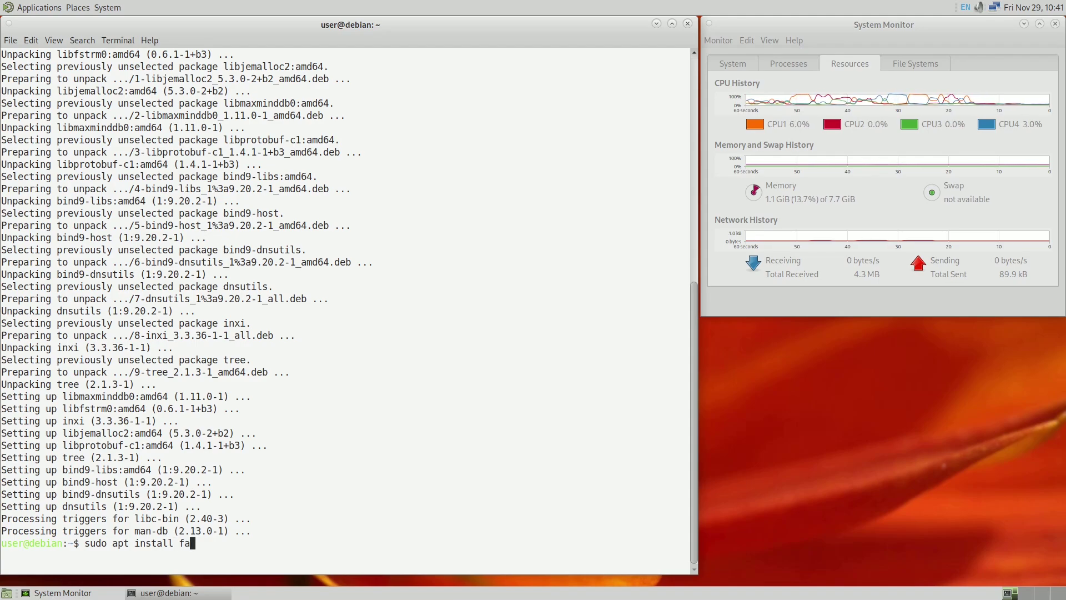
type("stfetch")
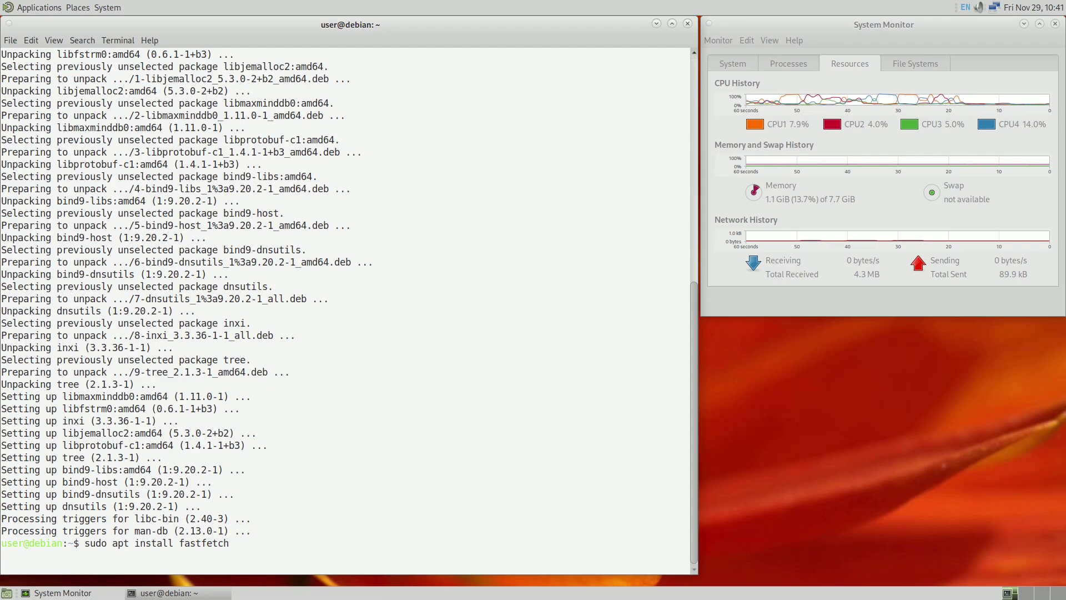
key("Return")
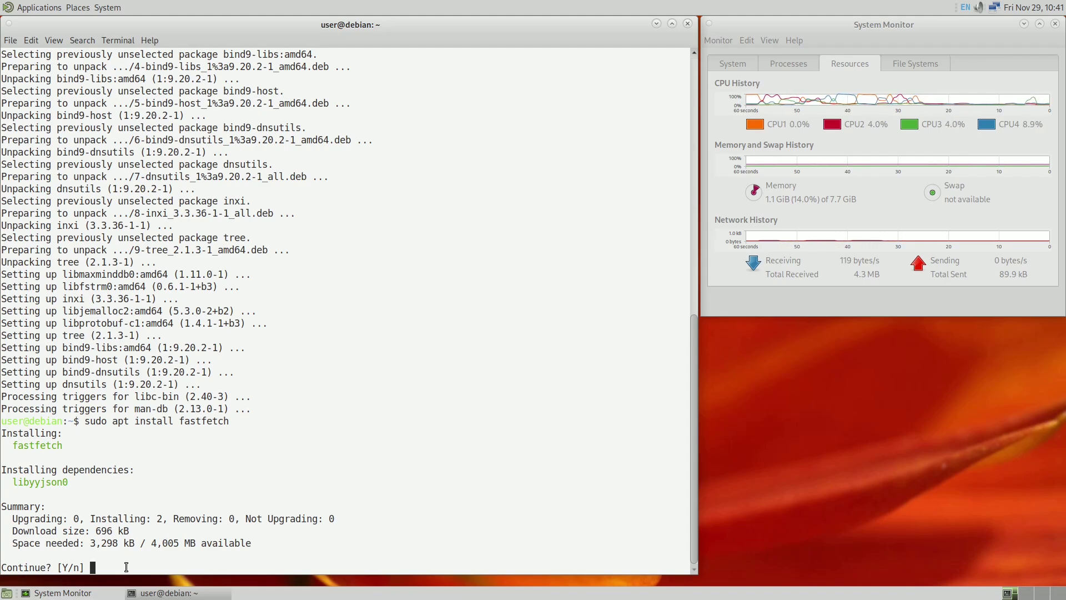
type("y")
key("Return")
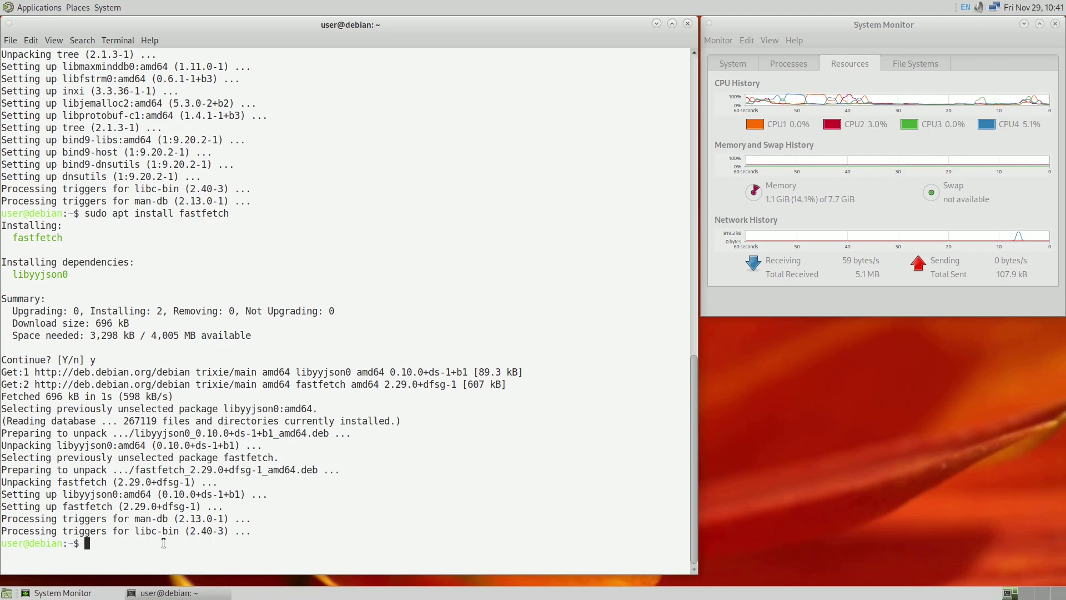
Run fastfetch in the terminal to print the system summary.
type("fastft")
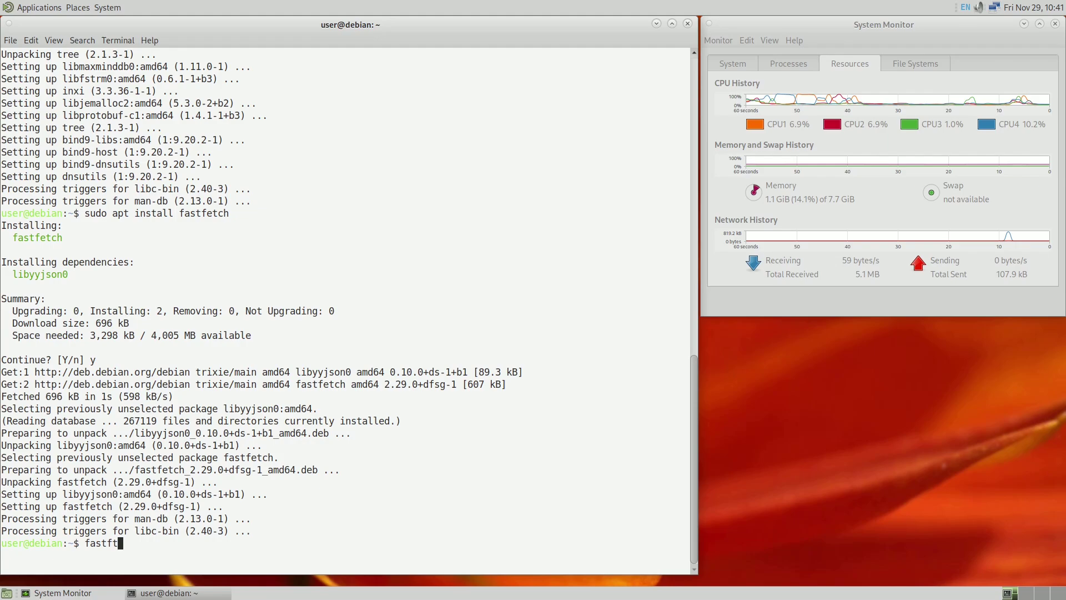
type("ch")
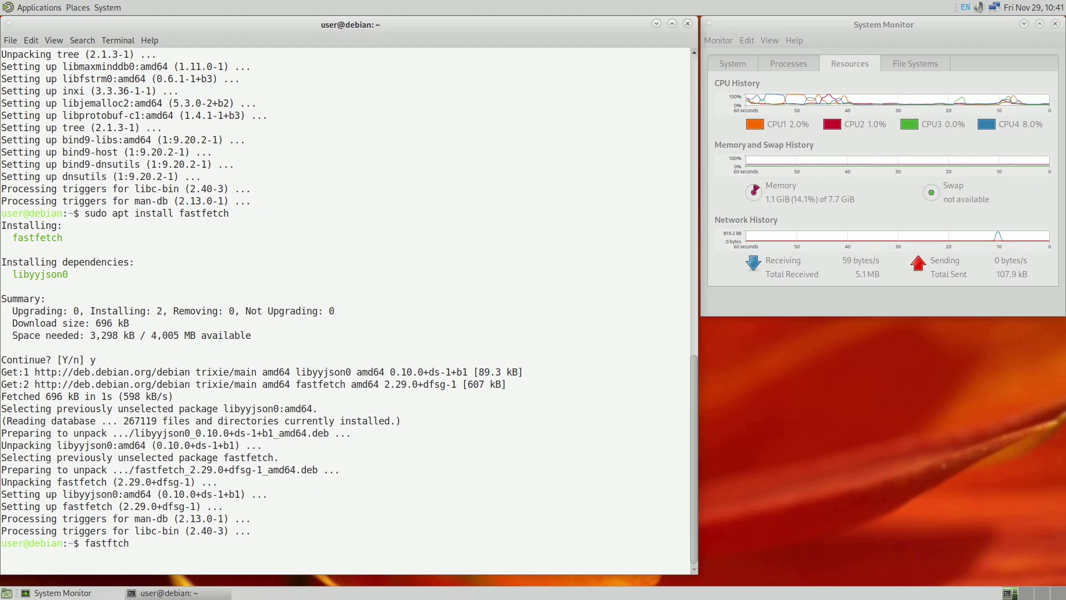
key("BackSpace")
key("BackSpace")
key("BackSpace")
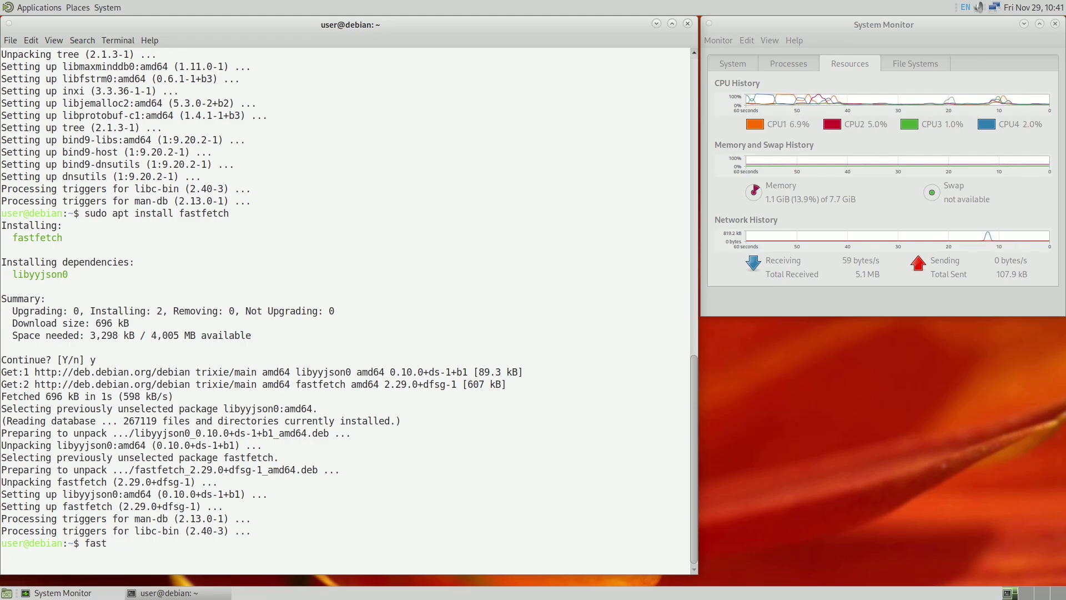
type("fetch")
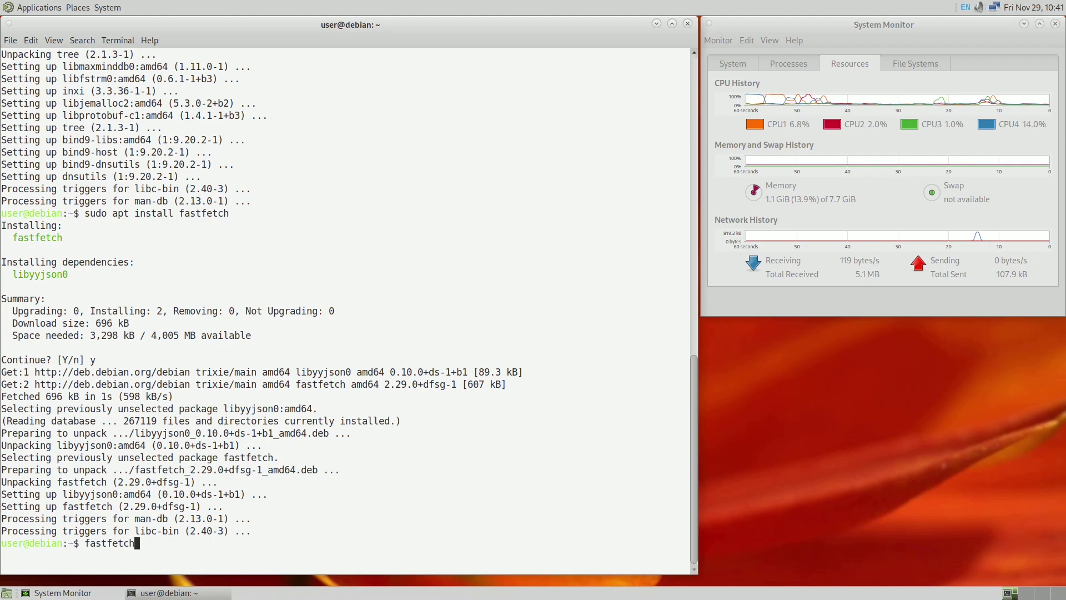
key("Return")
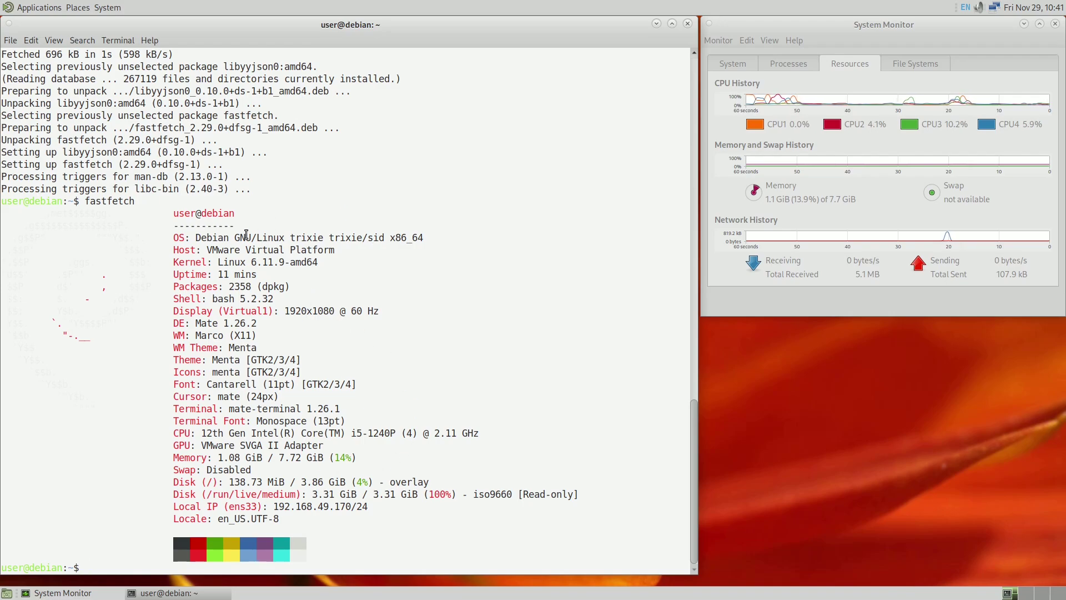
Examine the operating system, host, kernel, uptime, shell and display lines of the fastfetch output, highlighting them while reading.
left_click_drag(189, 238, 357, 237)
left_click_drag(195, 253, 345, 253)
left_click(349, 273)
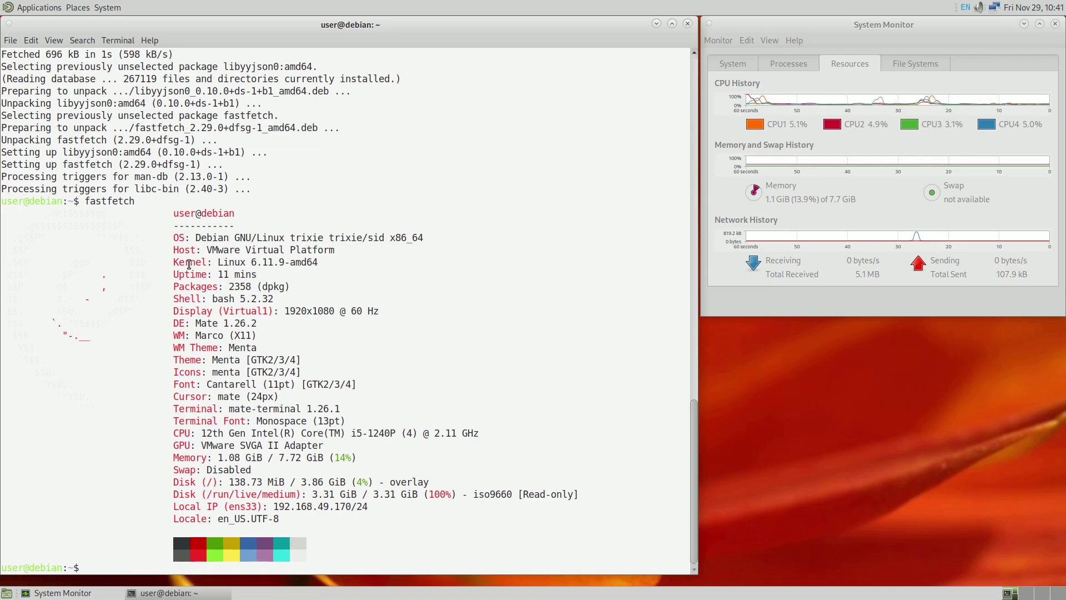
left_click_drag(195, 262, 323, 263)
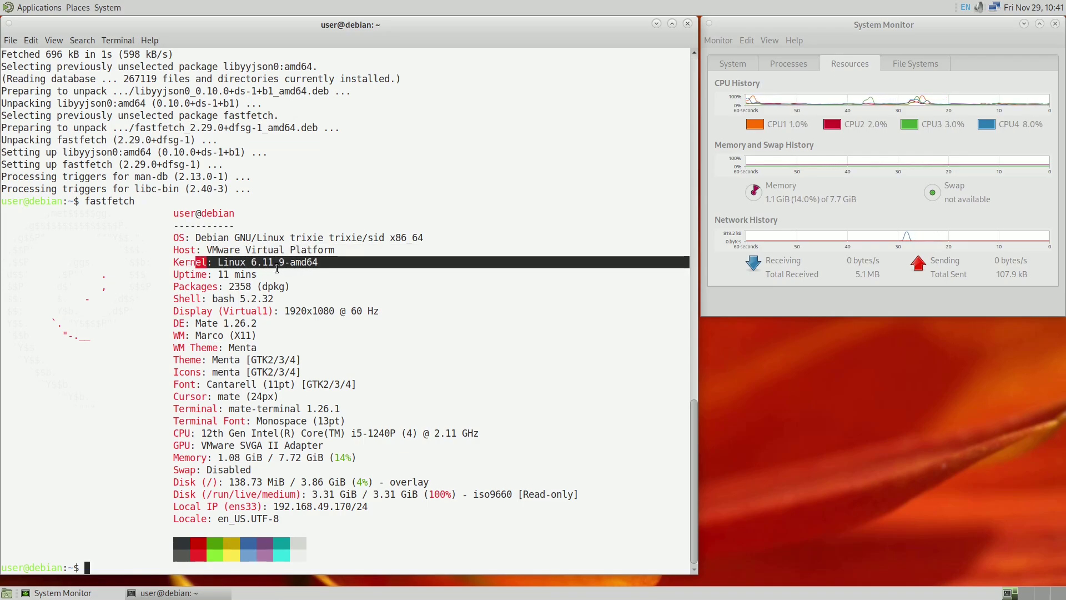
left_click_drag(192, 276, 268, 278)
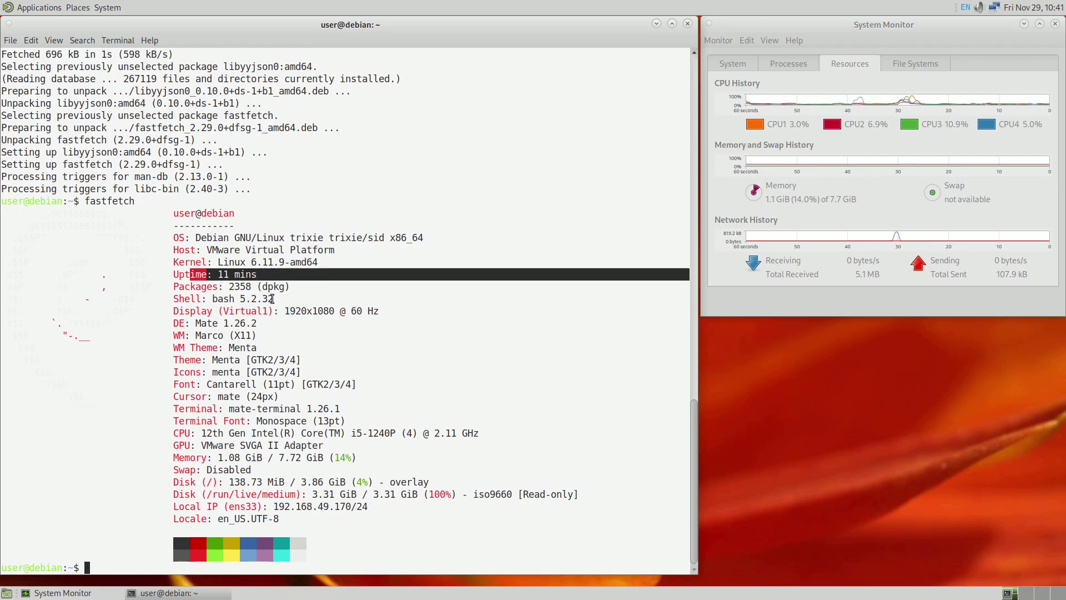
left_click(273, 299)
left_click_drag(211, 298, 285, 293)
left_click_drag(206, 299, 383, 311)
left_click(363, 323)
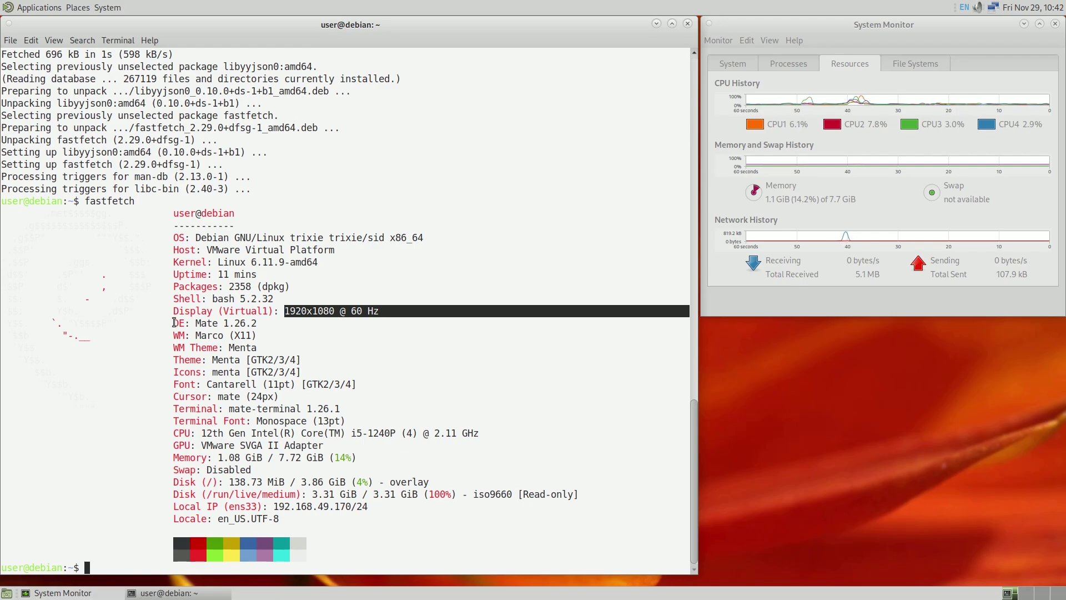
Examine the desktop environment, window manager, theme, icon, font, disk and locale lines of the fastfetch output, highlighting them while reading.
left_click_drag(172, 322, 259, 323)
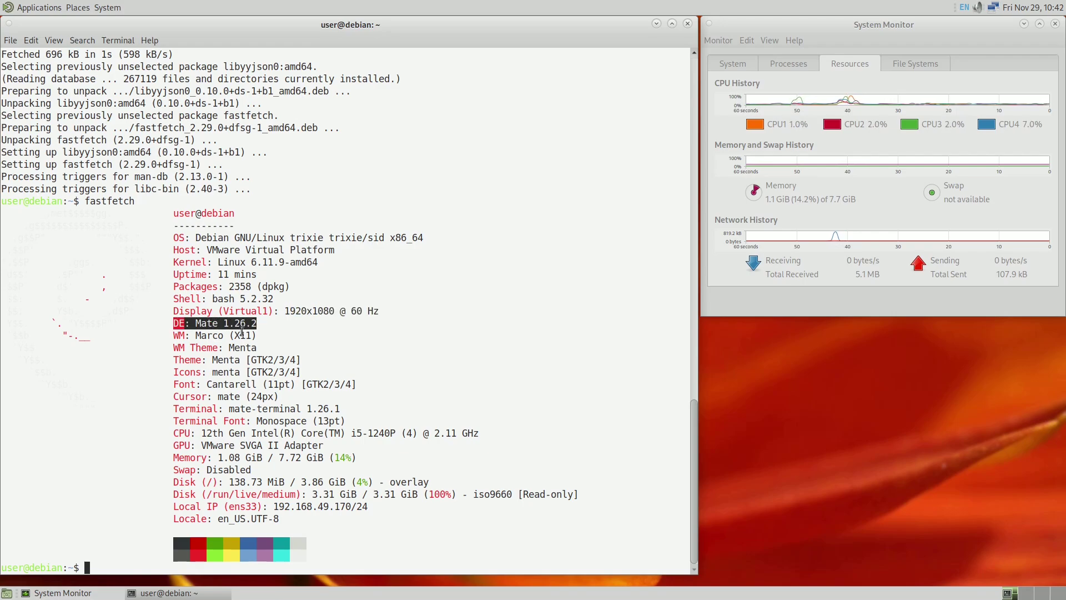
left_click_drag(178, 334, 237, 374)
left_click(257, 333)
left_click(265, 342)
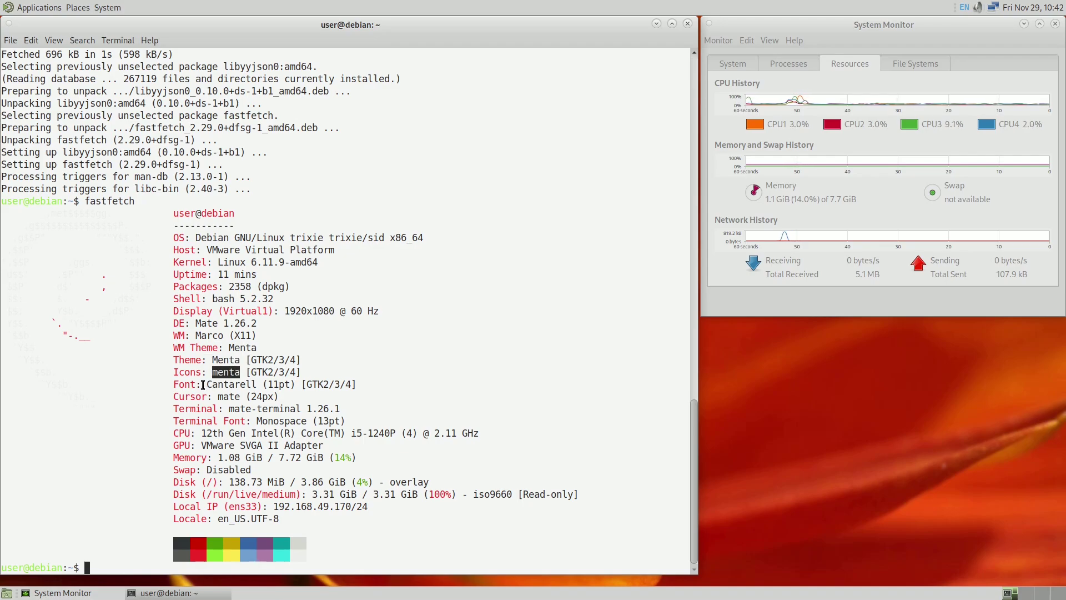
left_click_drag(206, 384, 268, 384)
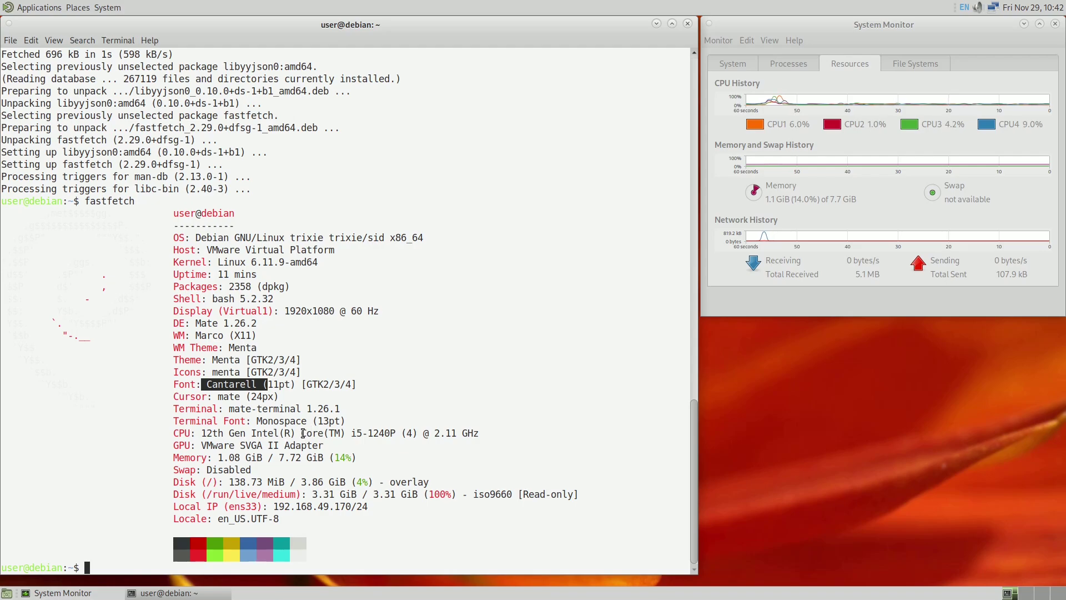
left_click_drag(183, 475, 312, 482)
left_click_drag(231, 518, 303, 513)
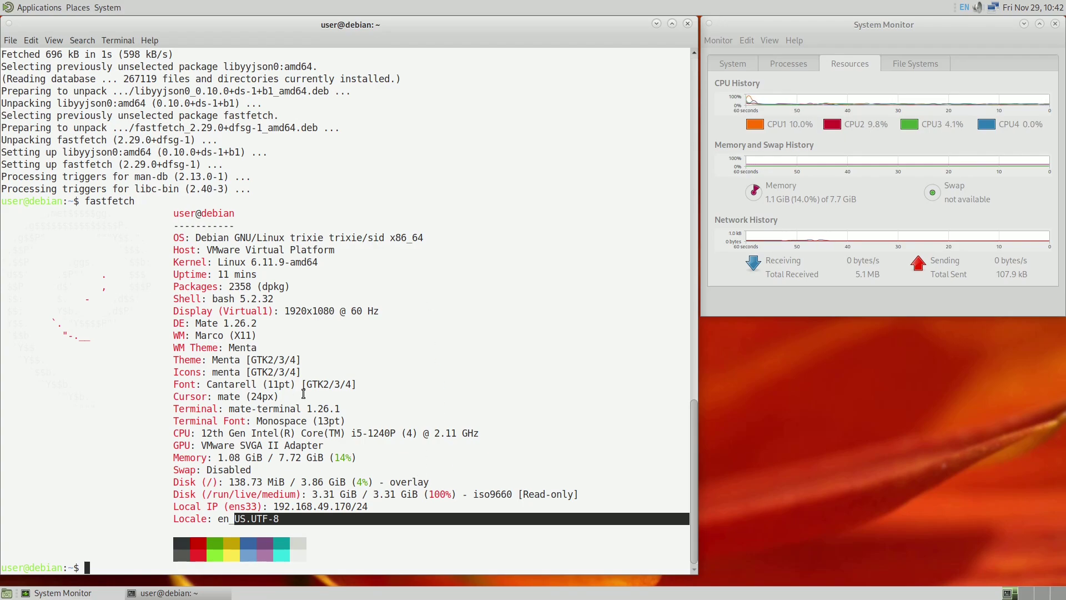
left_click(375, 563)
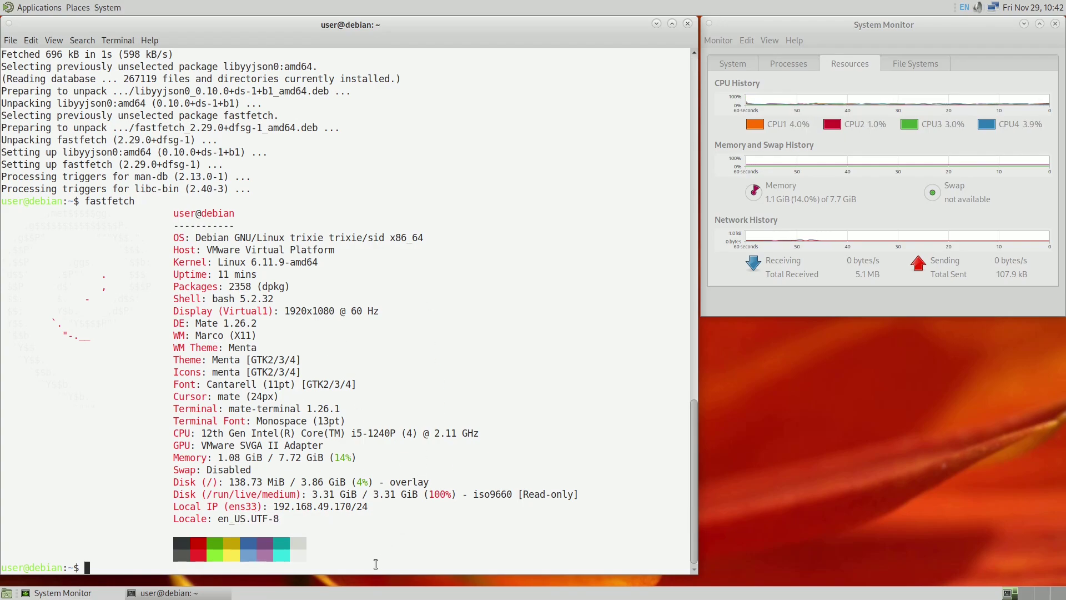
Run inxi -sv8 in the terminal and return to the beginning of its report.
type("inxi -sv8")
key("Return")
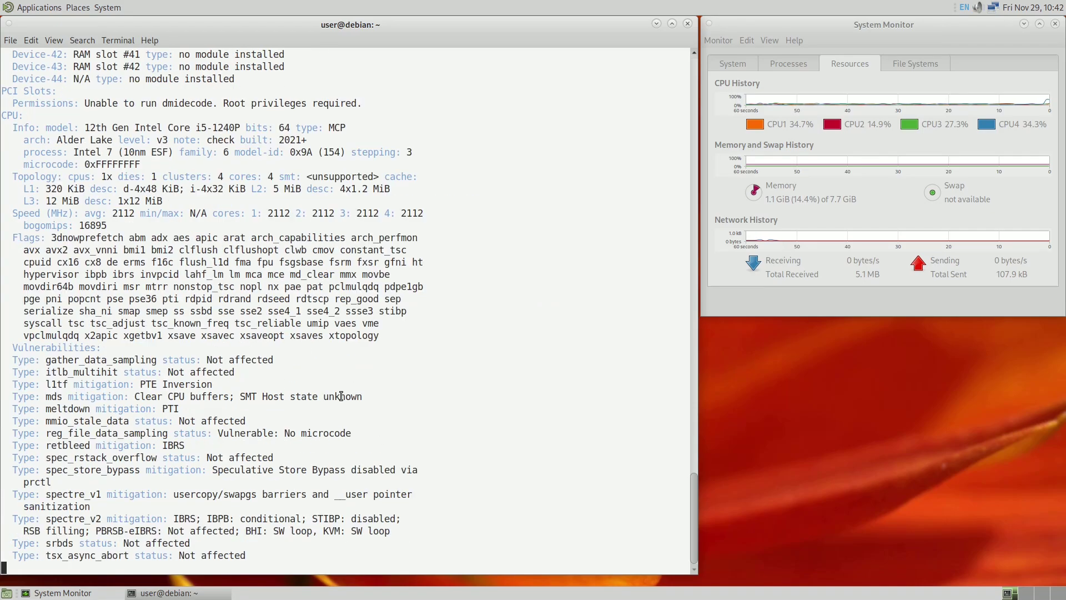
scroll(341, 394, "up", 2)
scroll(341, 394, "up", 20)
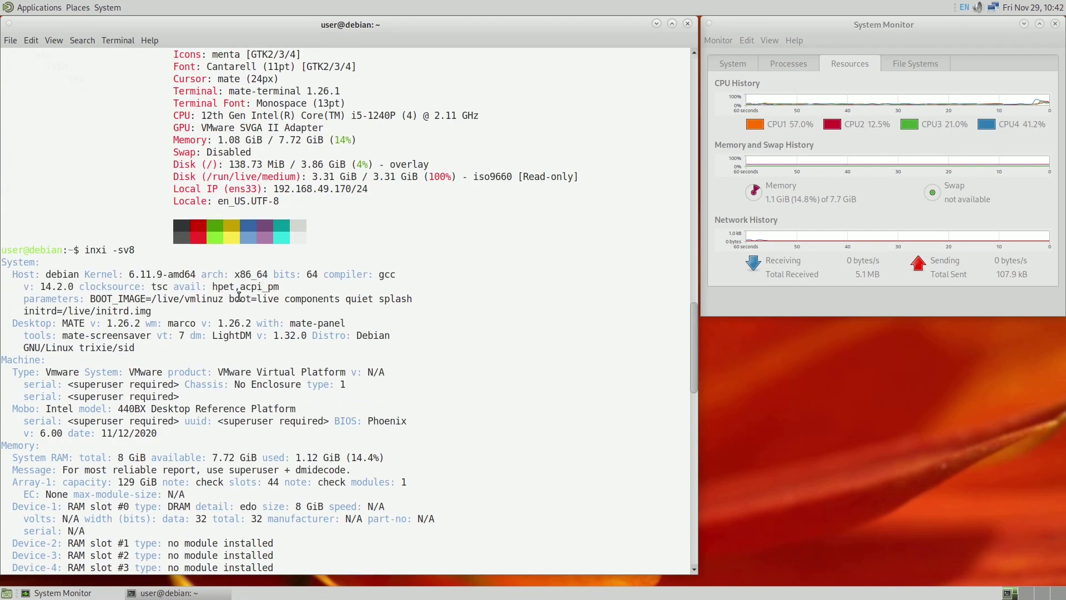
scroll(239, 298, "down", 5)
scroll(128, 278, "up", 5)
Examine the System section of the inxi report, highlighting the host, kernel, compiler, window manager, display manager and distro entries.
left_click_drag(21, 265, 42, 275)
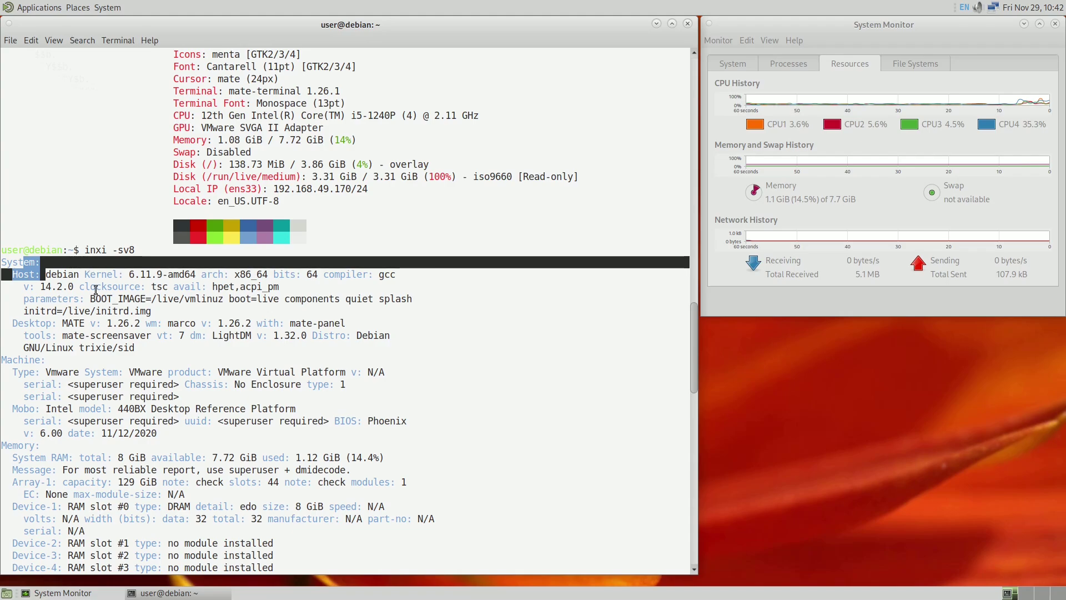
double_click(63, 275)
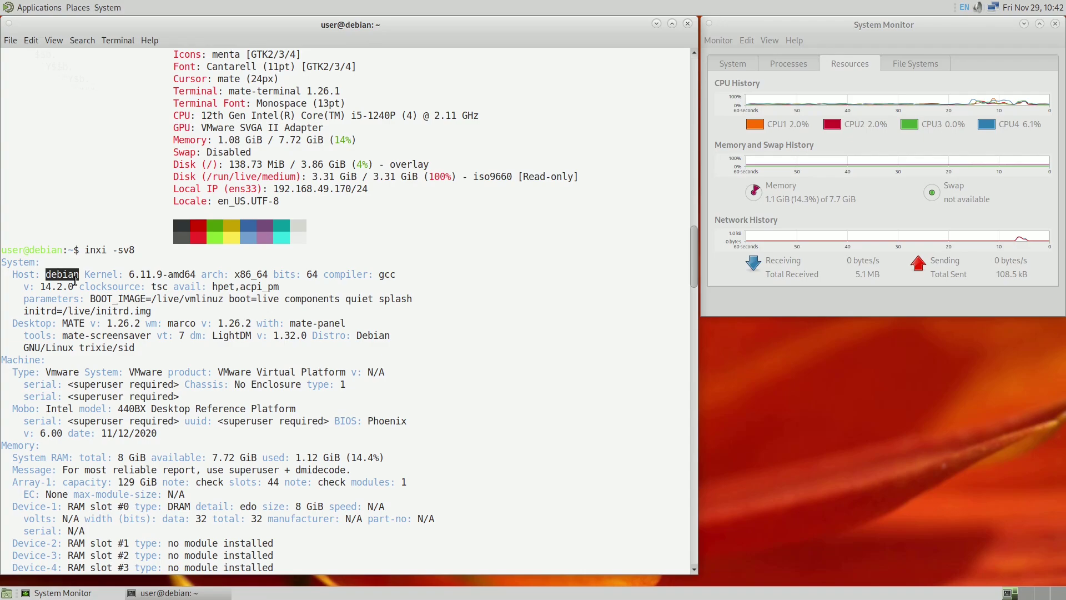
left_click_drag(87, 276, 149, 271)
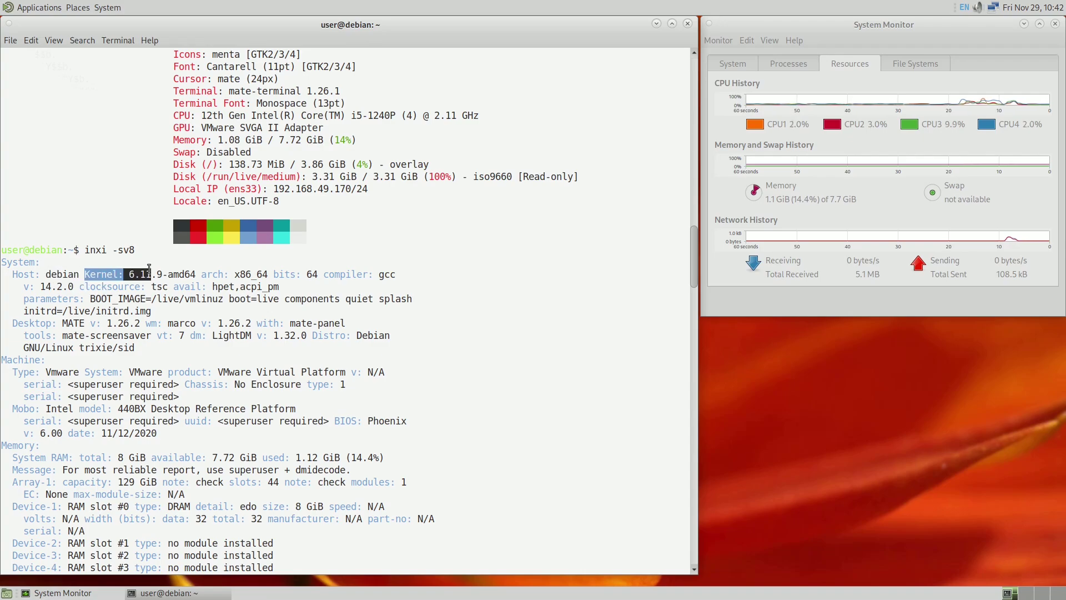
left_click_drag(269, 274, 78, 286)
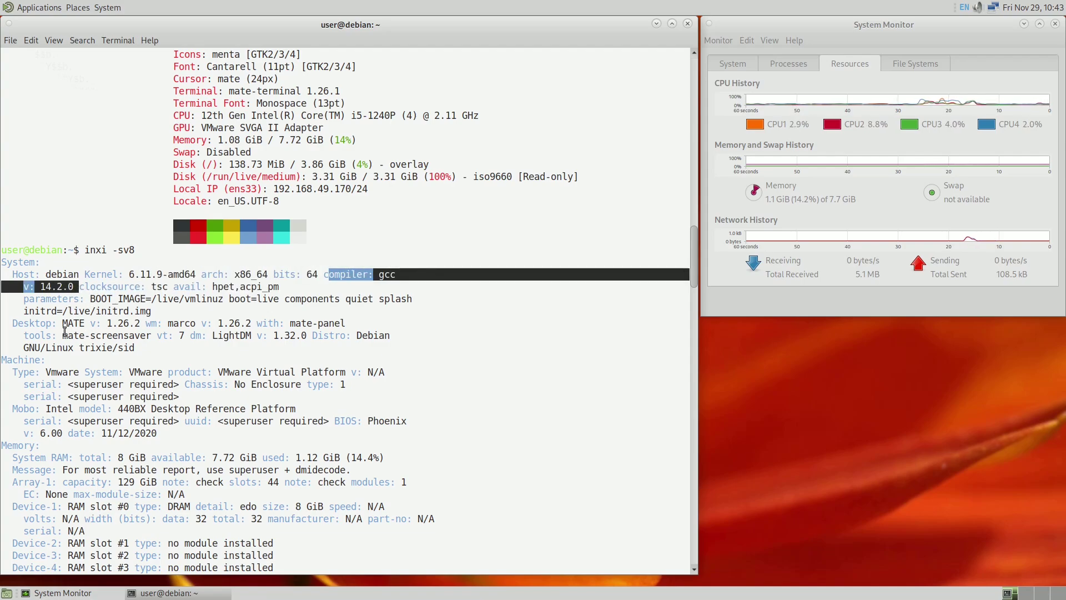
left_click_drag(61, 324, 248, 326)
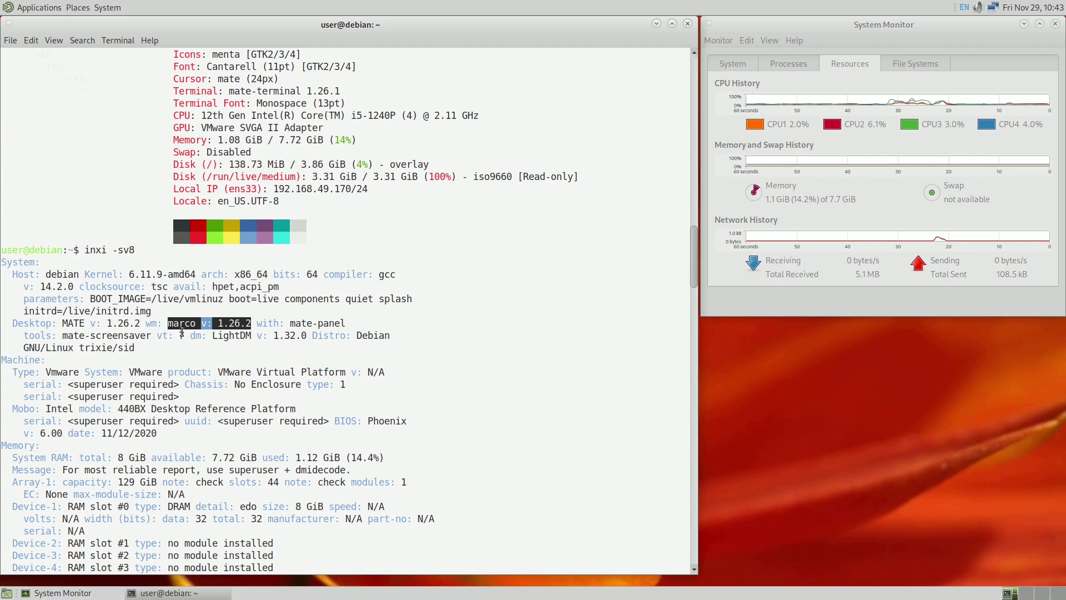
left_click_drag(213, 336, 306, 336)
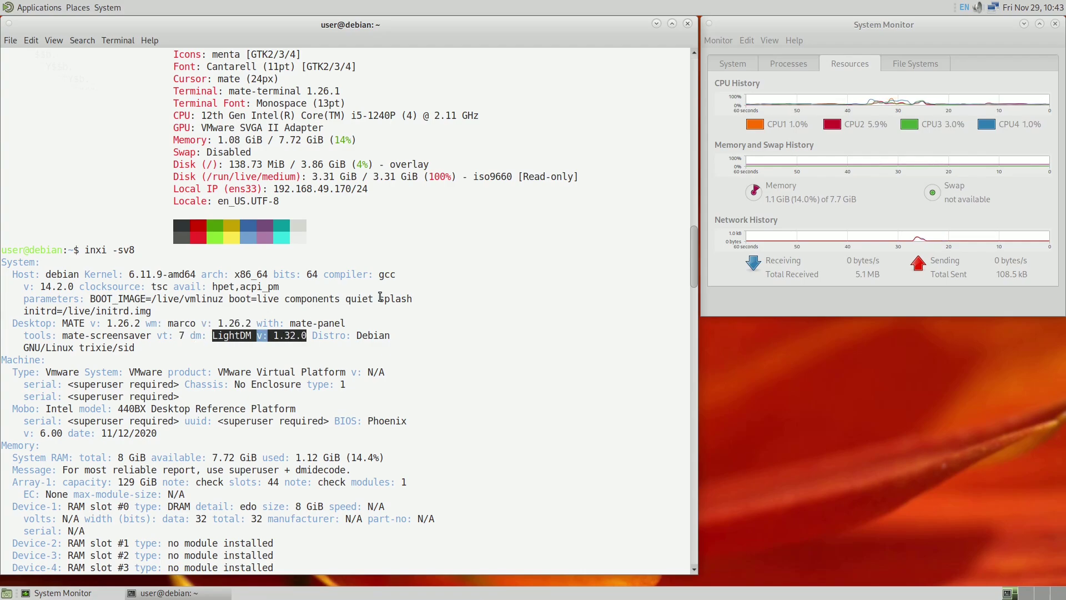
left_click_drag(312, 336, 331, 345)
Review the Machine and Memory sections of the inxi report, highlighting the machine details and used system RAM.
scroll(331, 345, "down", 1)
left_click_drag(36, 298, 300, 363)
scroll(300, 362, "down", 2)
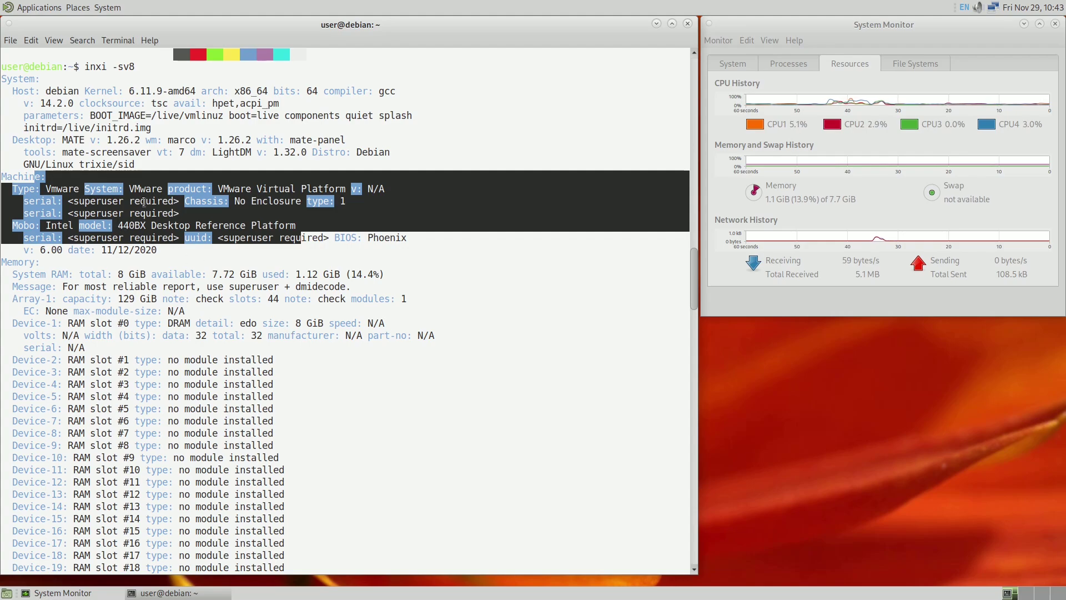
left_click_drag(107, 274, 328, 276)
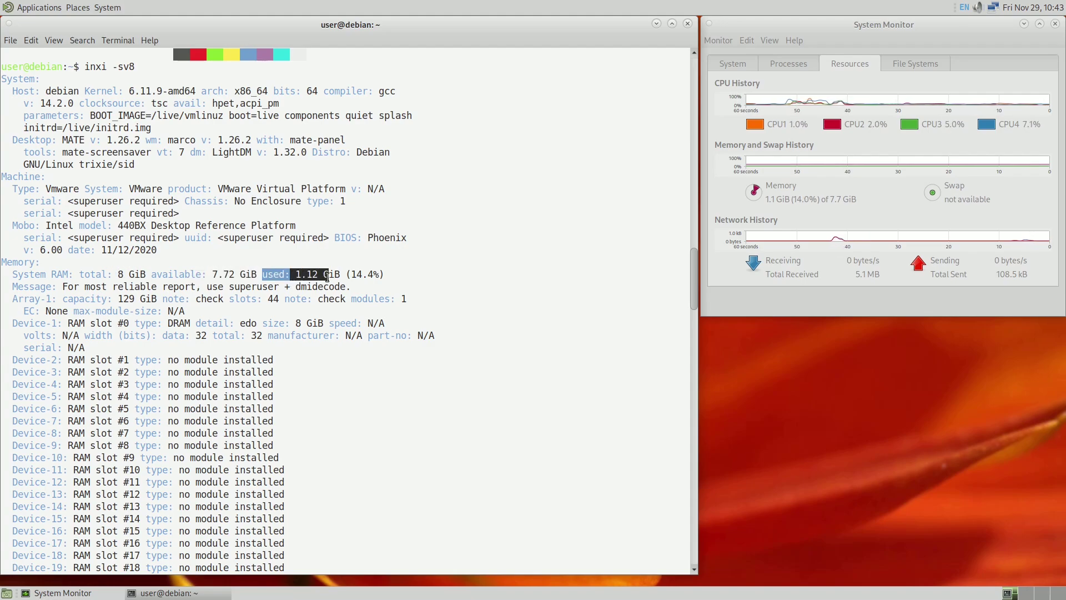
scroll(356, 306, "down", 2)
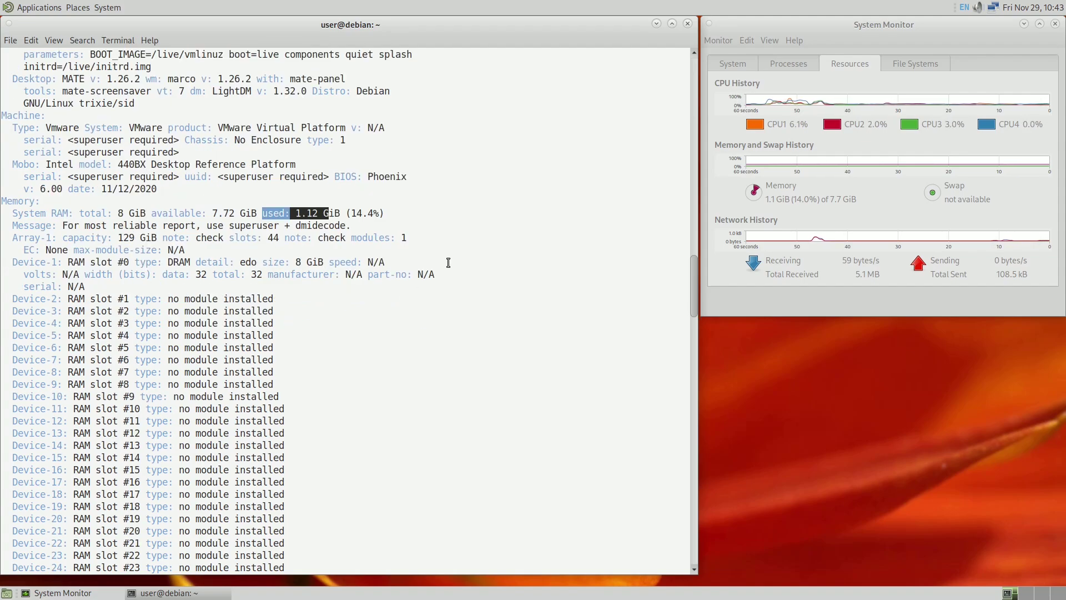
scroll(298, 322, "down", 4)
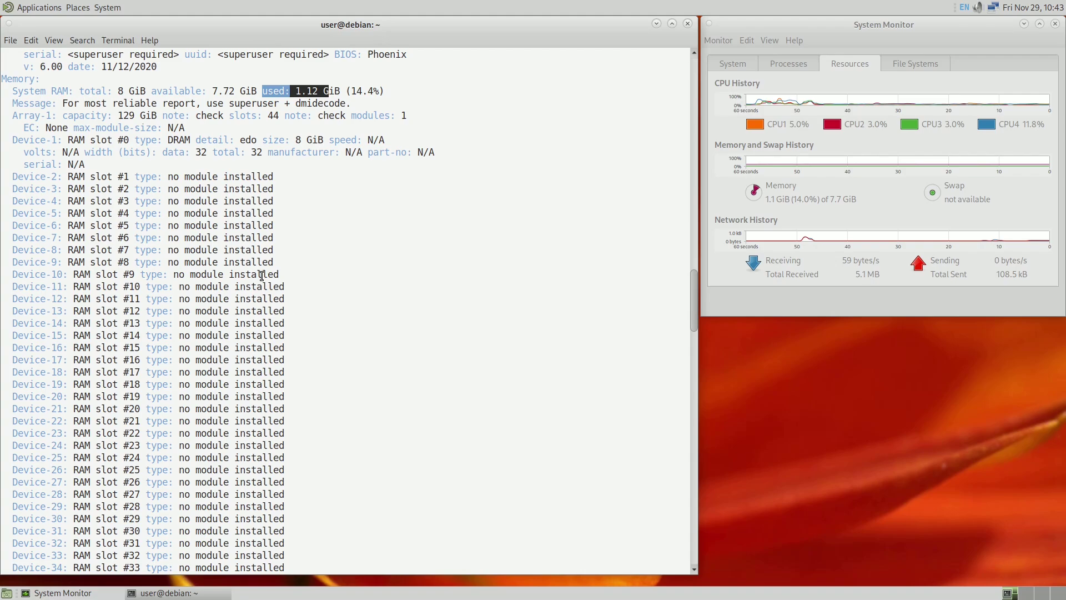
scroll(389, 289, "down", 9)
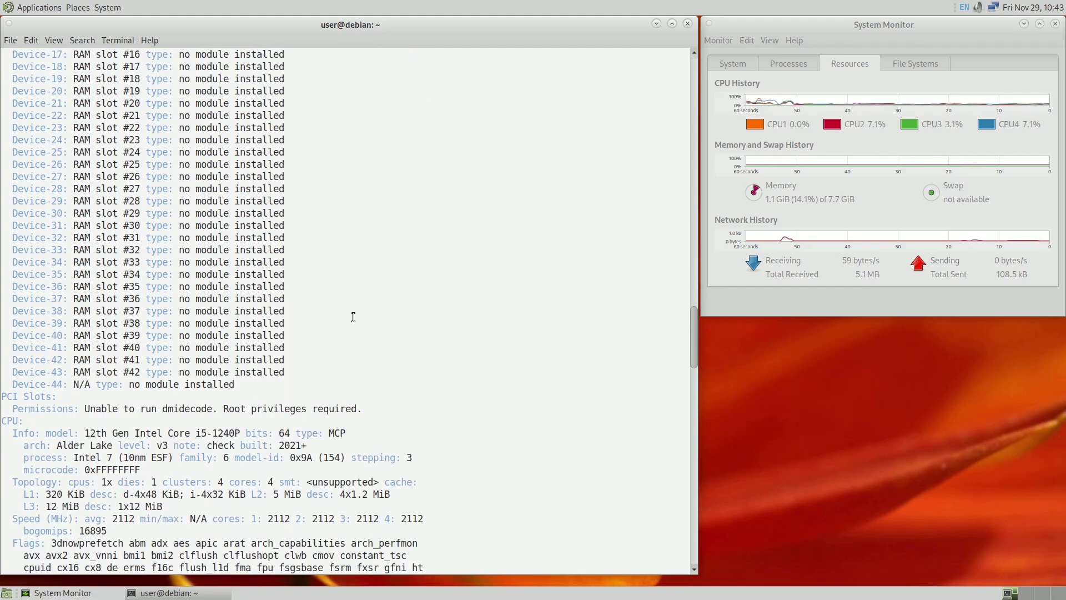
Review the CPU section of the inxi report, highlighting the processor model, flags and vulnerabilities.
scroll(350, 317, "down", 7)
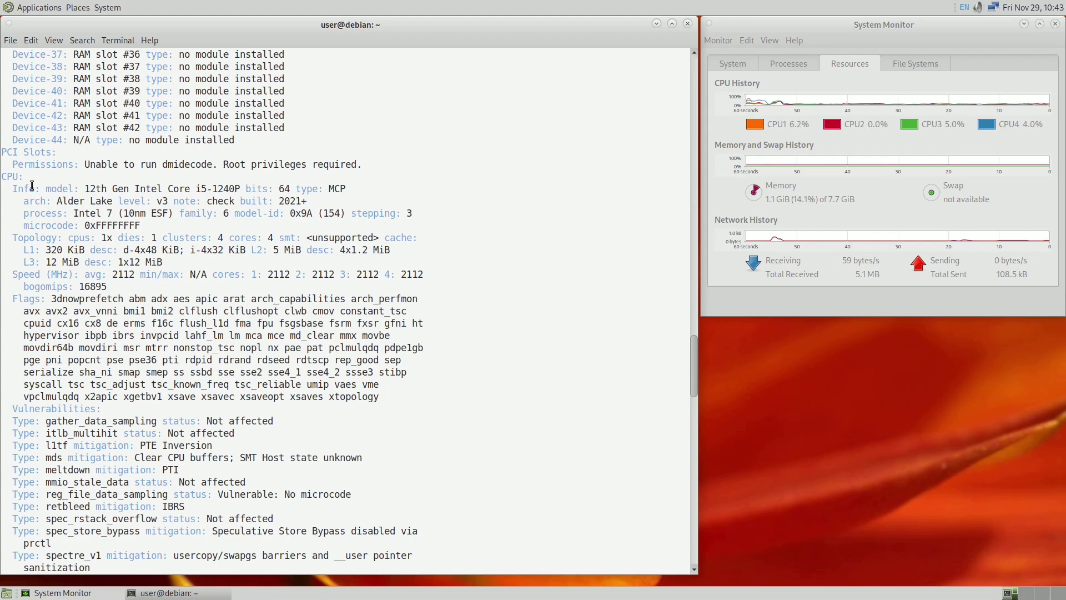
left_click_drag(80, 190, 248, 190)
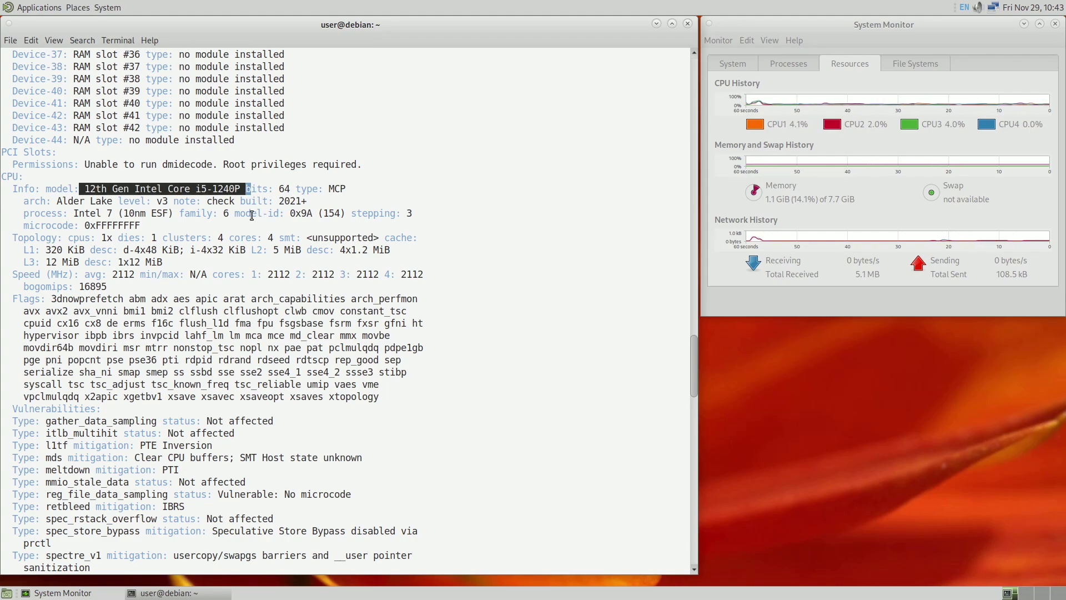
scroll(77, 300, "down", 3)
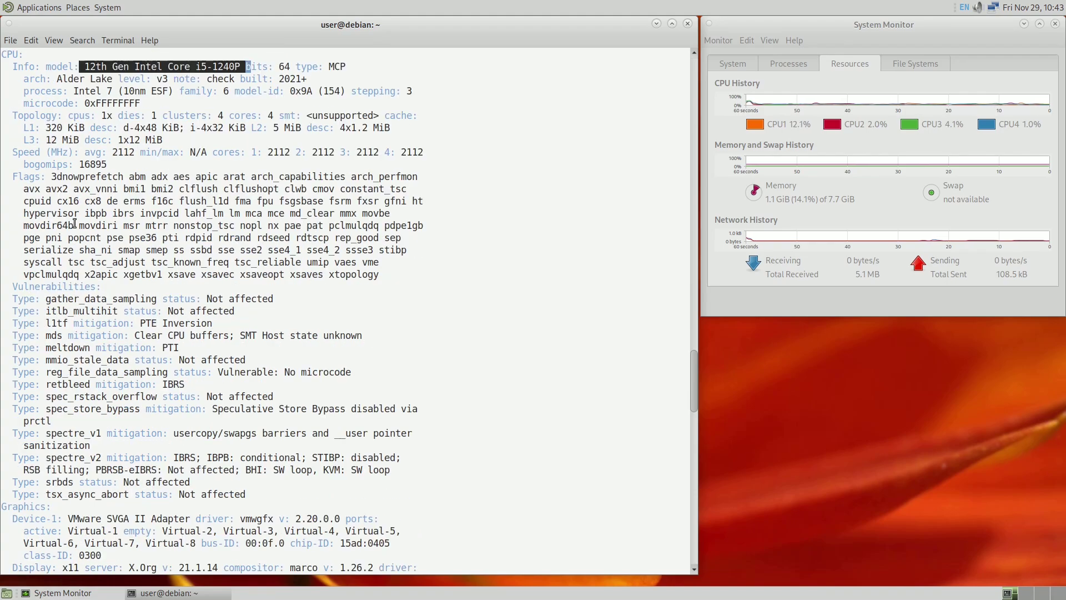
left_click_drag(62, 178, 351, 411)
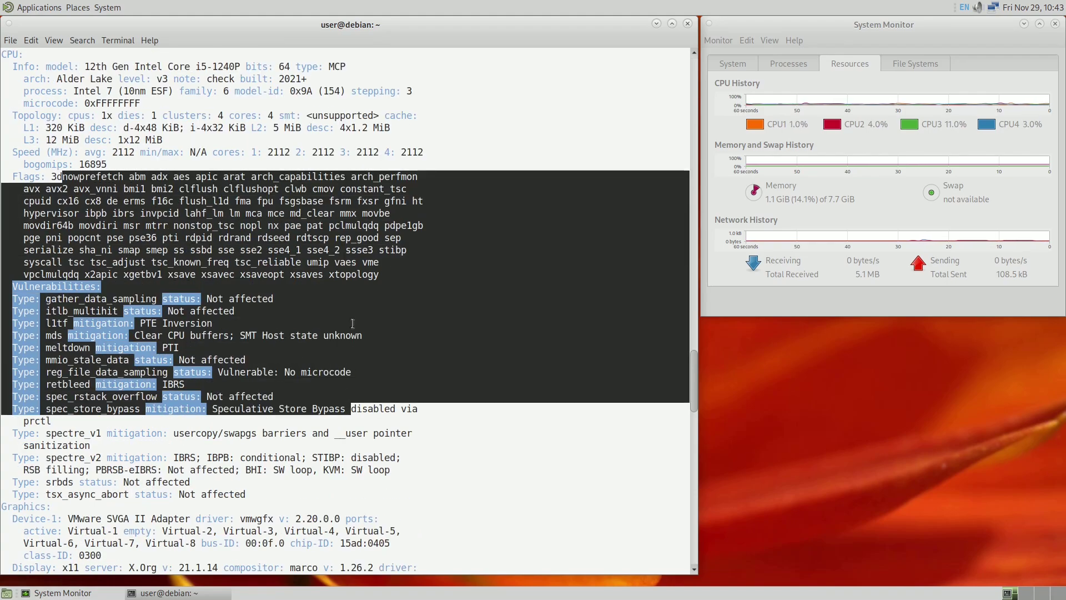
Examine the Graphics section of the inxi report, highlighting the driver, display server, compositor, monitor modes, OpenGL, Mesa and Vulkan entries.
scroll(353, 319, "down", 5)
scroll(352, 320, "down", 5)
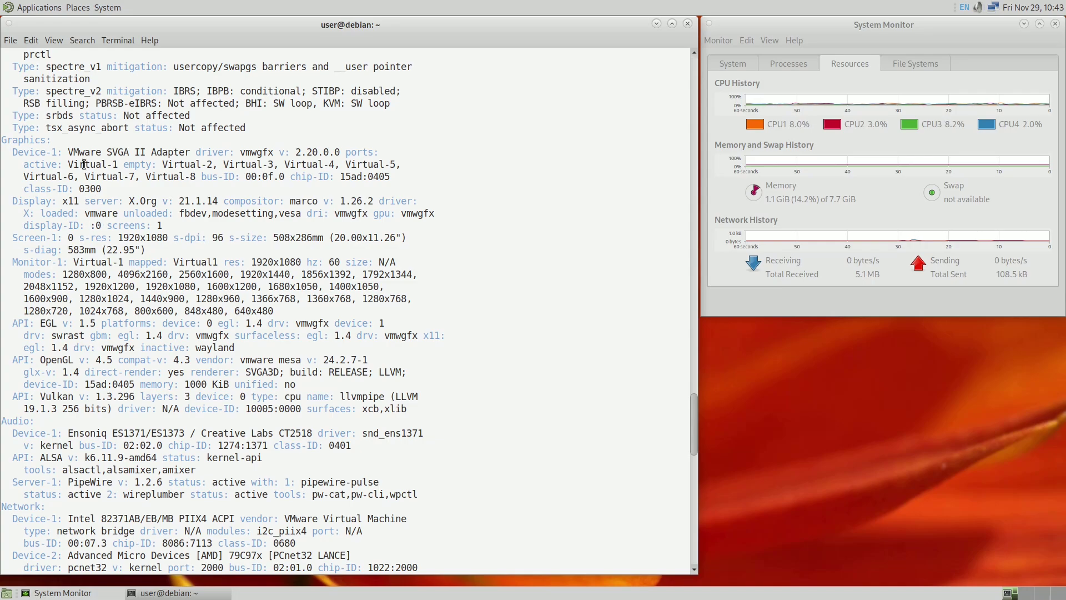
left_click_drag(47, 144, 35, 141)
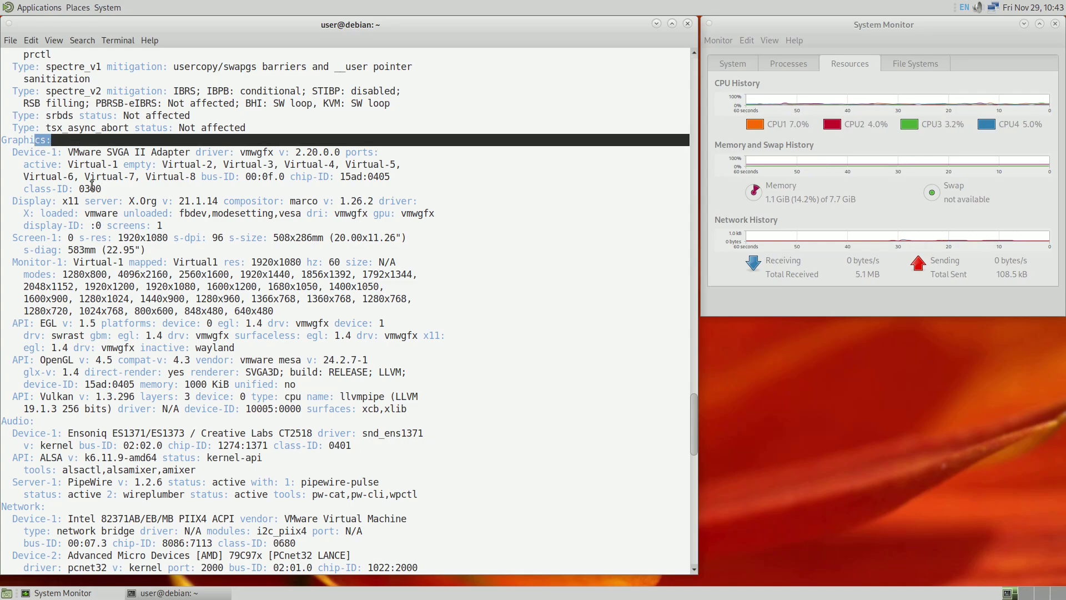
left_click_drag(240, 152, 341, 152)
left_click(436, 143)
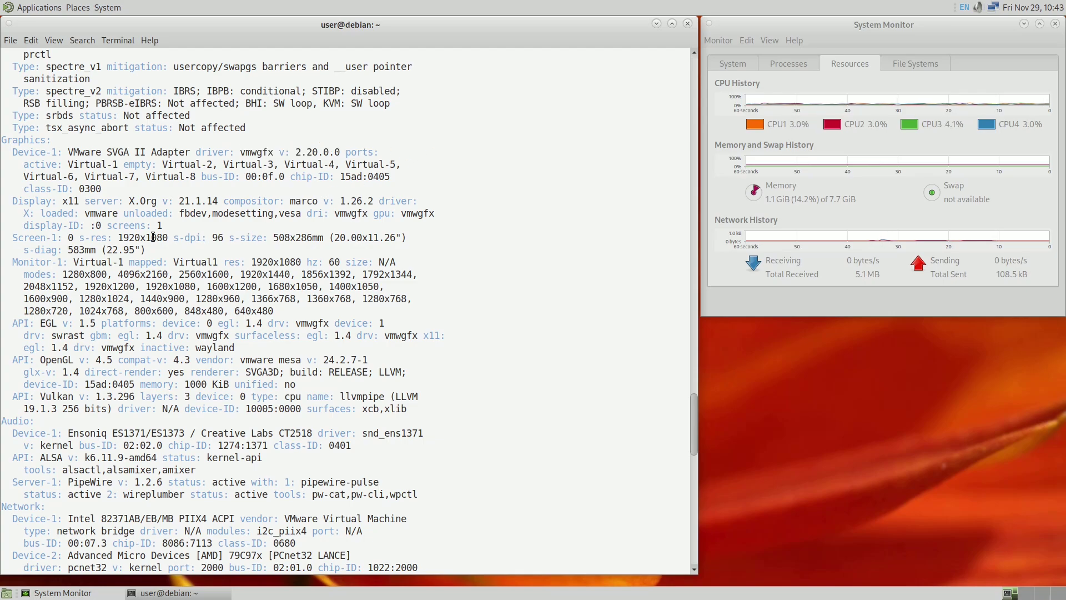
left_click_drag(40, 201, 395, 203)
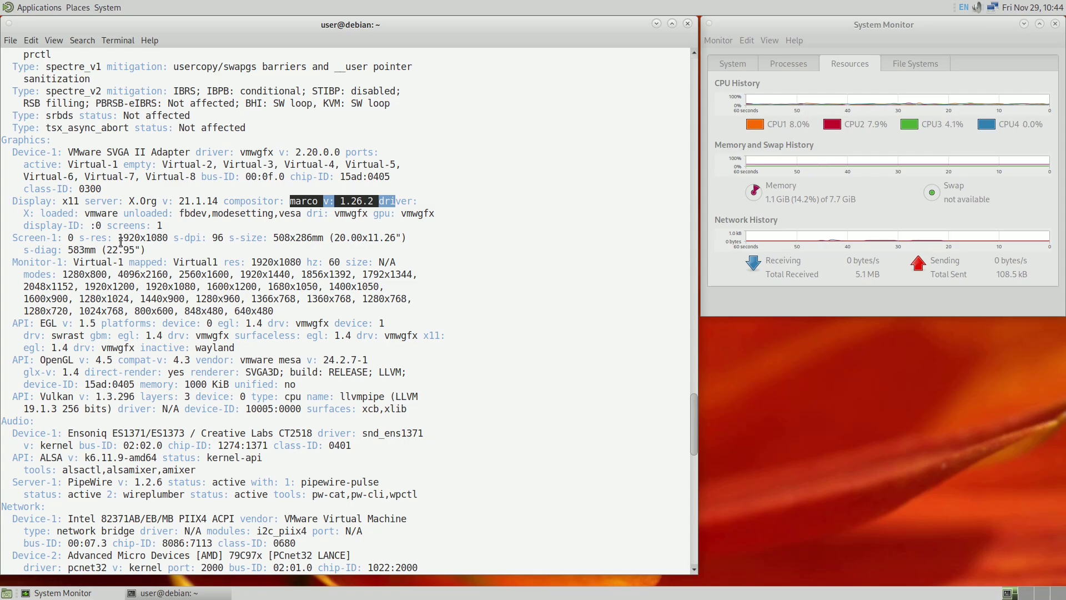
left_click_drag(120, 242, 341, 310)
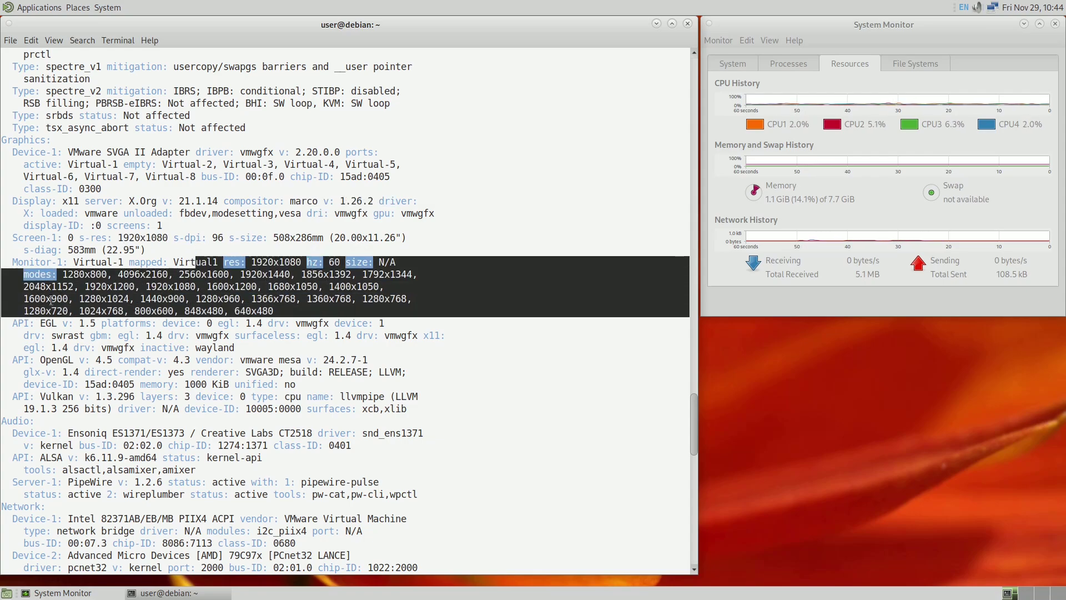
left_click_drag(39, 323, 195, 300)
scroll(388, 221, "down", 2)
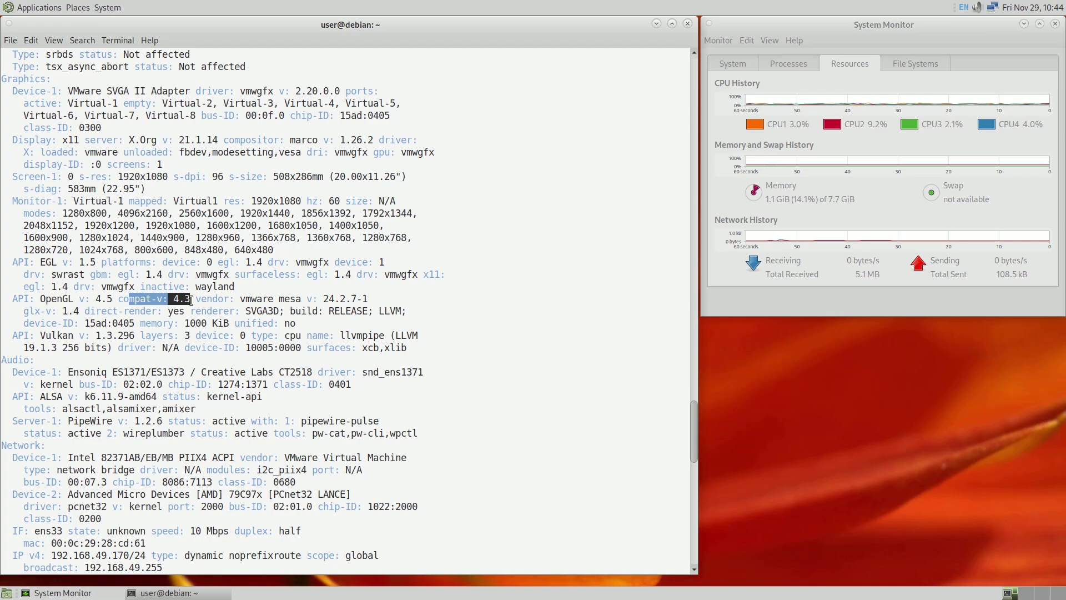
left_click_drag(279, 300, 371, 301)
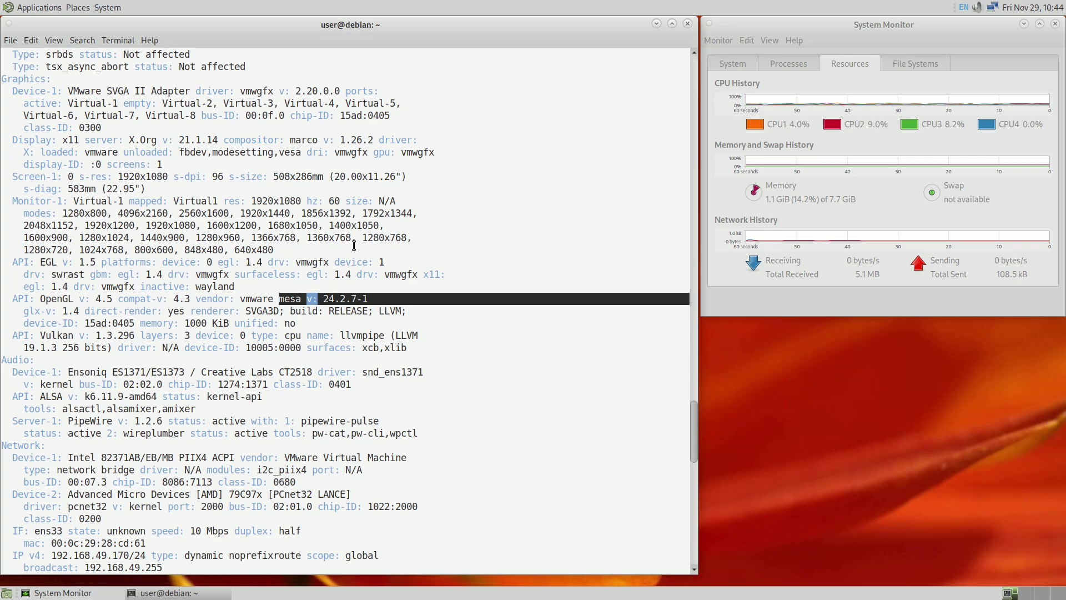
left_click_drag(40, 330, 139, 335)
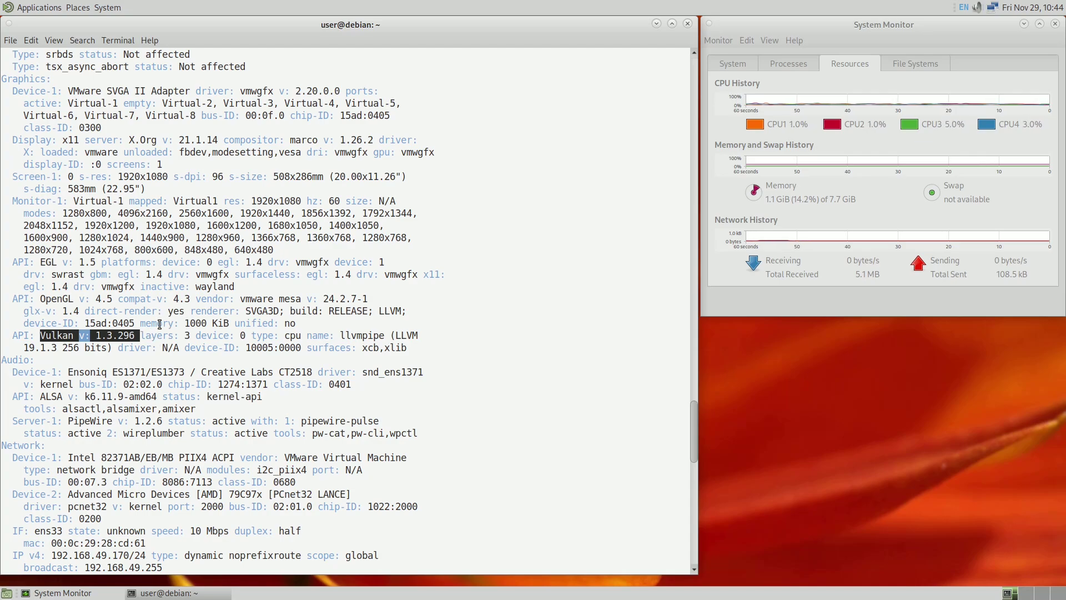
Review the Audio section of the inxi report, highlighting the ALSA and PipeWire version entries.
scroll(161, 325, "down", 2)
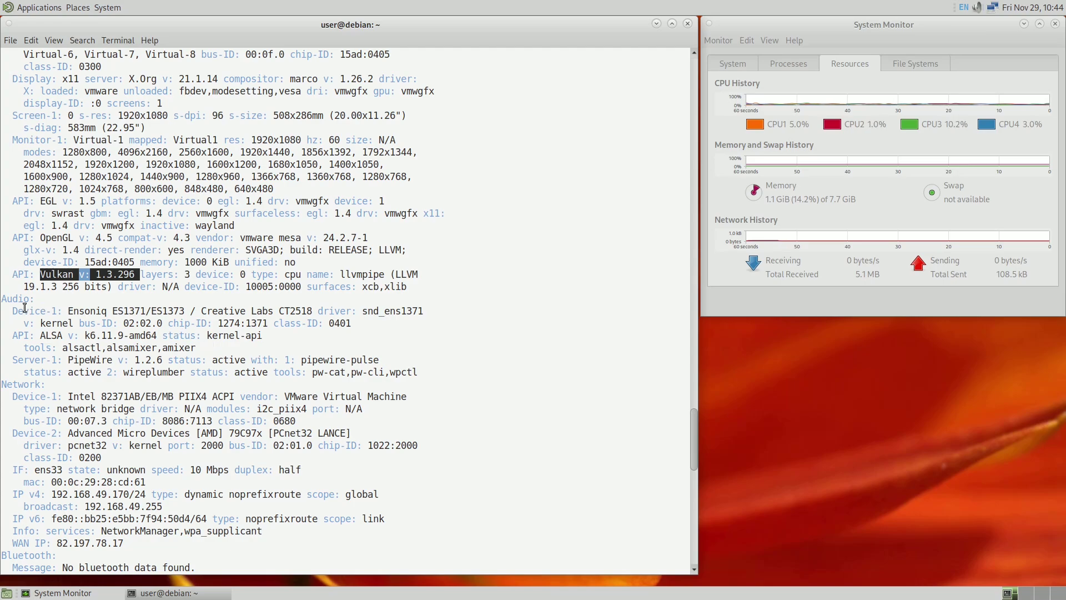
left_click_drag(35, 335, 152, 335)
left_click_drag(63, 360, 168, 361)
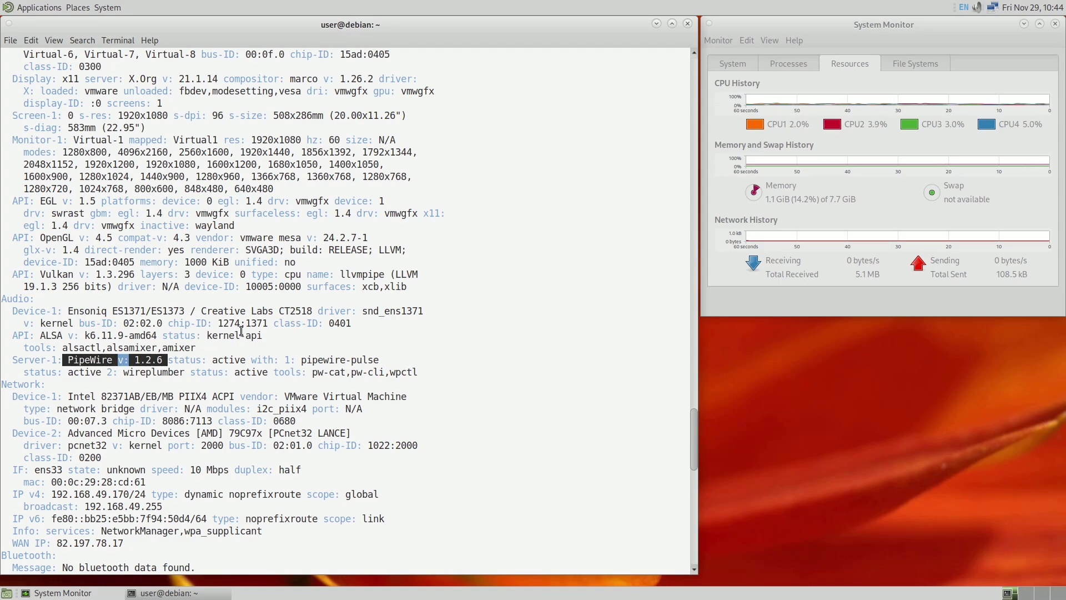
Read through the Network, Drives, USB, Repos and Processes sections of the inxi report to its end.
scroll(279, 338, "down", 2)
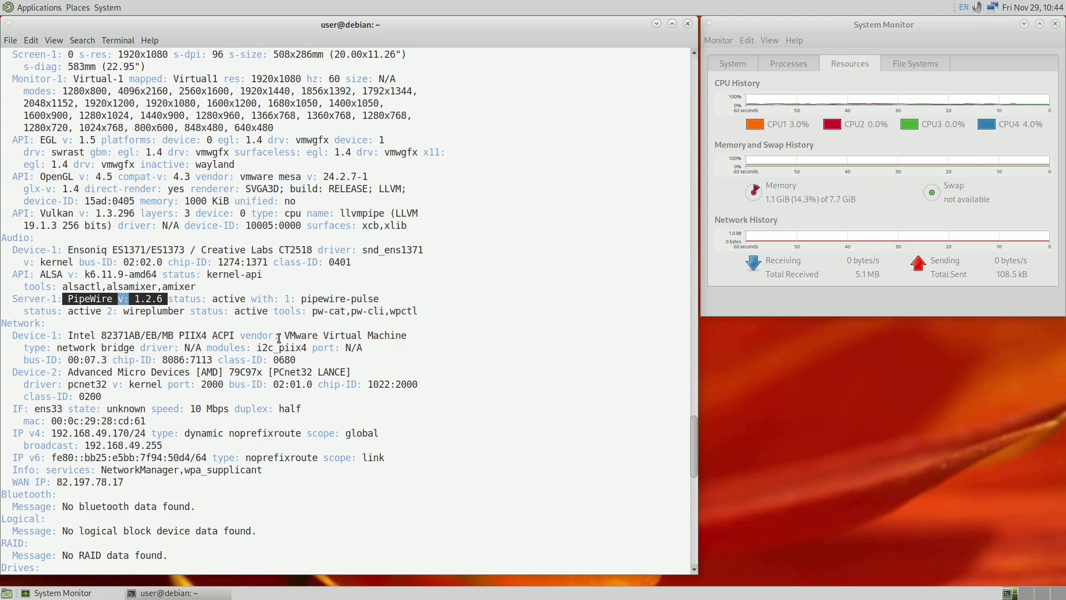
scroll(279, 339, "down", 5)
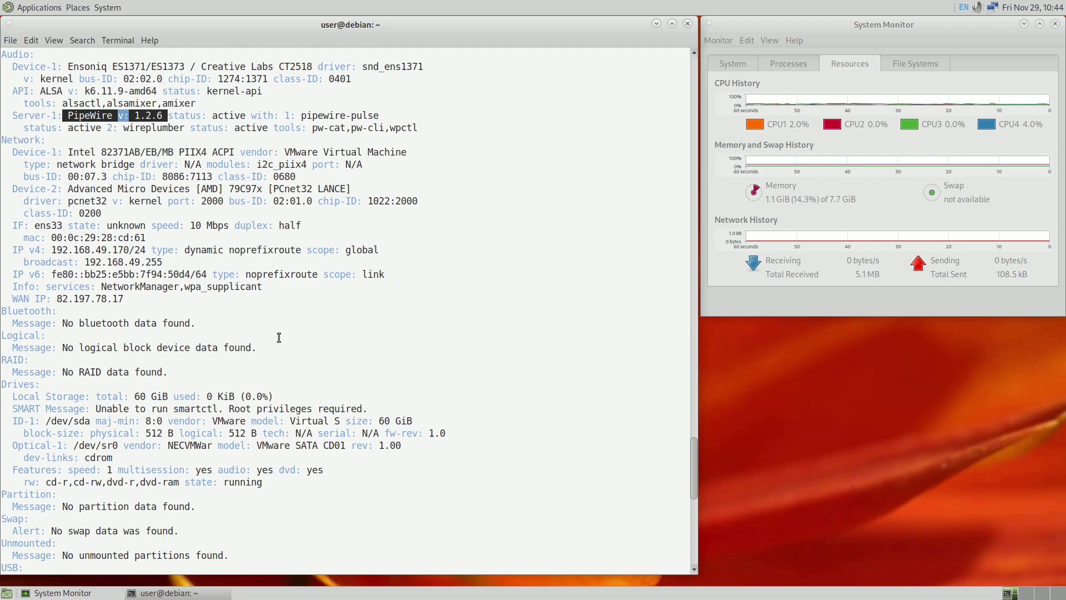
scroll(279, 338, "down", 2)
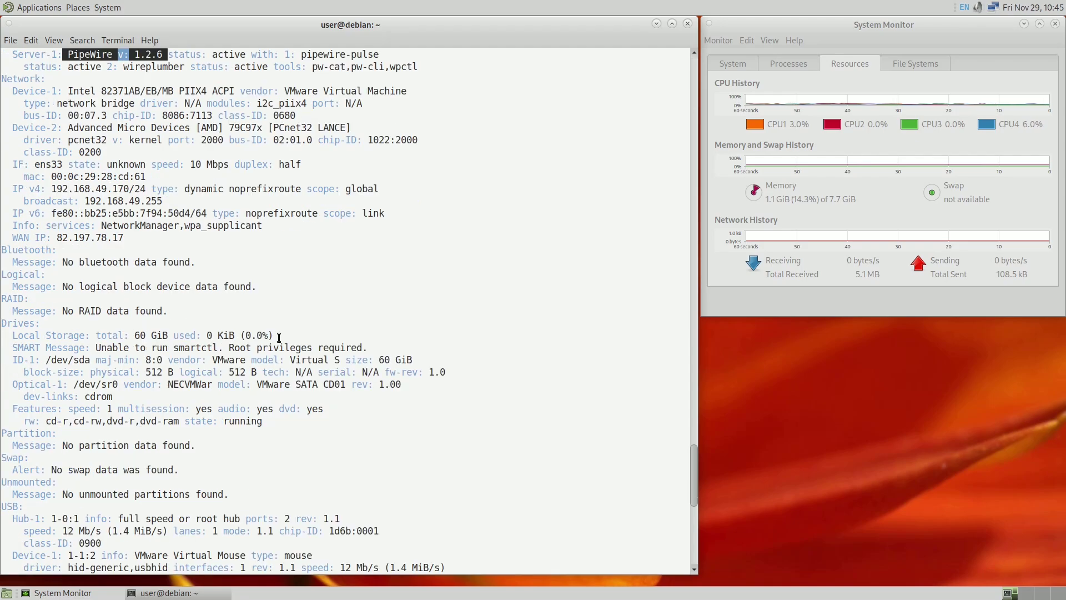
scroll(279, 337, "down", 4)
scroll(279, 338, "down", 6)
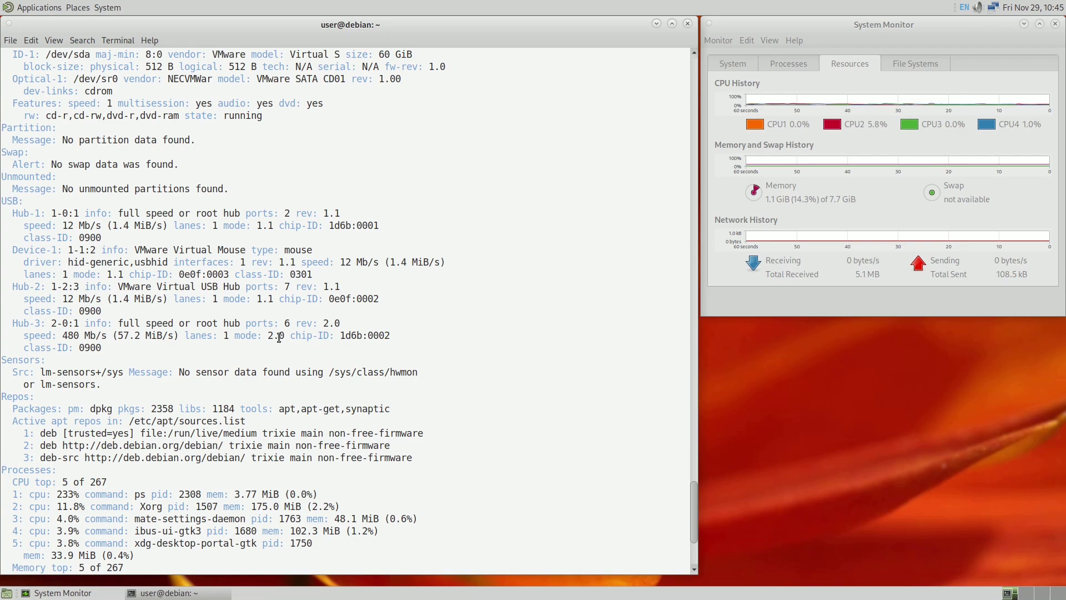
scroll(279, 338, "down", 5)
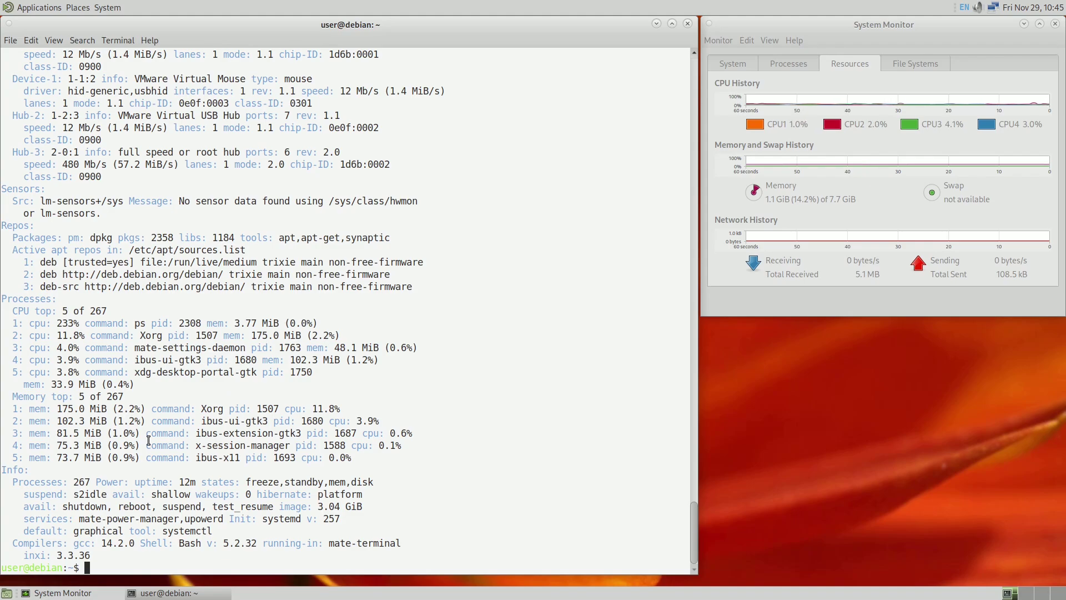
Examine the Info section of the inxi report, highlighting the uptime, init system and inxi version entries.
left_click_drag(14, 483, 196, 479)
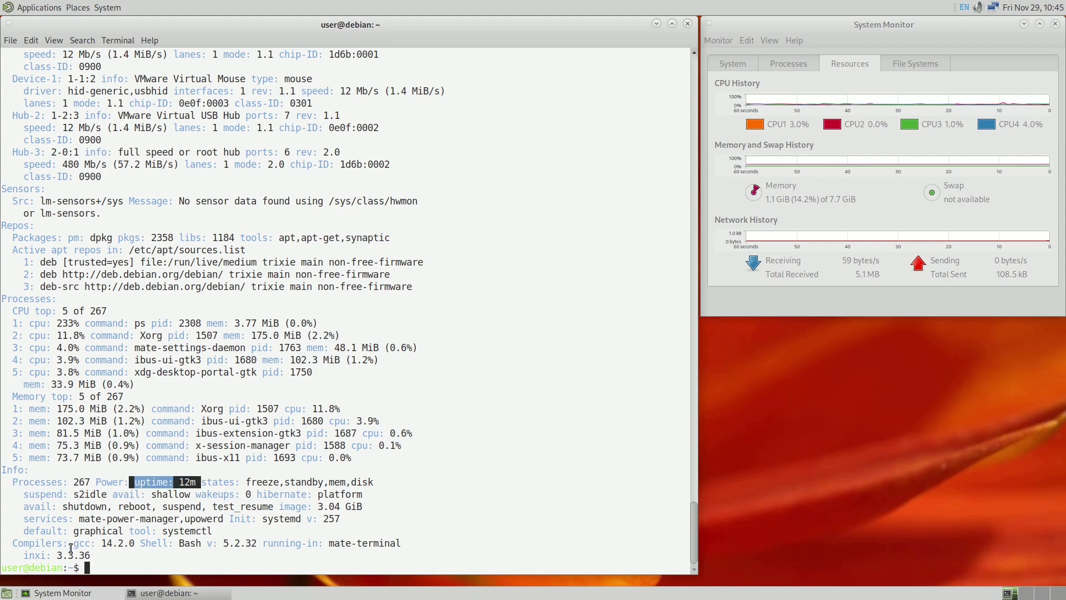
left_click_drag(71, 547, 340, 510)
left_click(190, 541)
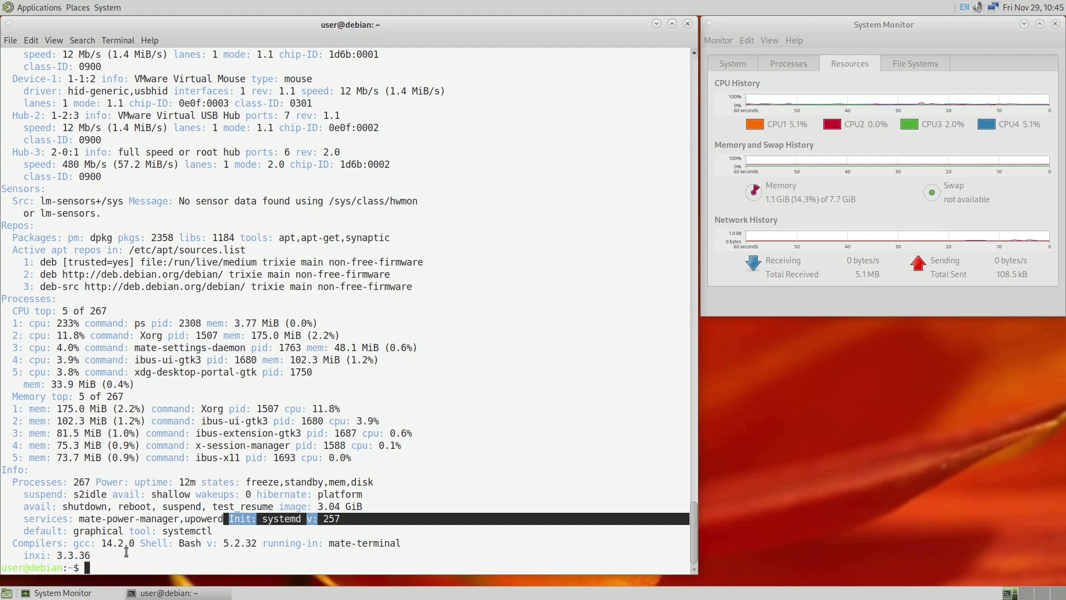
left_click_drag(23, 555, 91, 555)
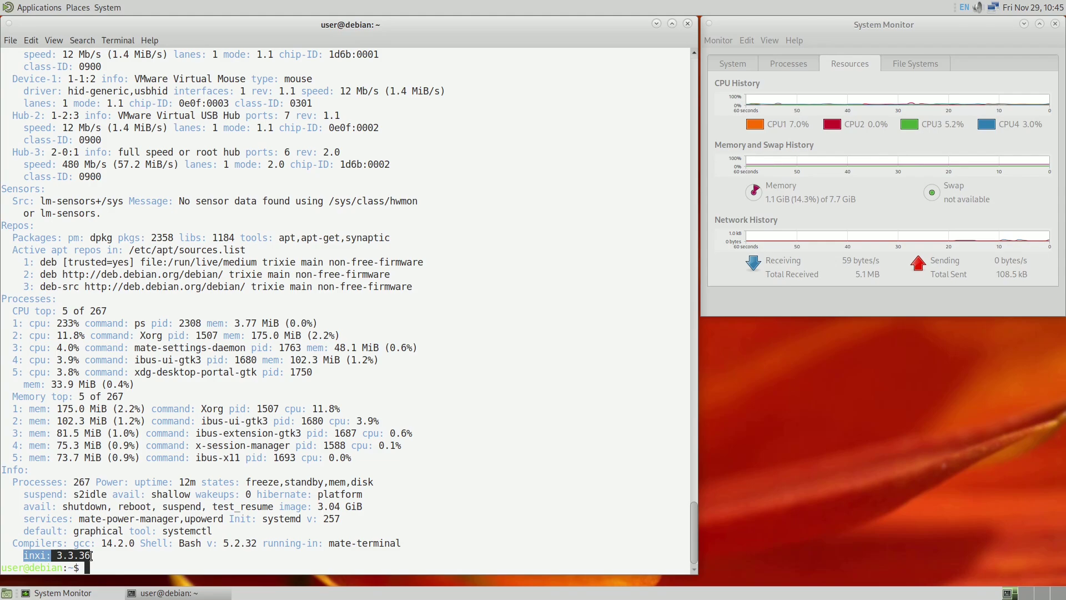
left_click(110, 567)
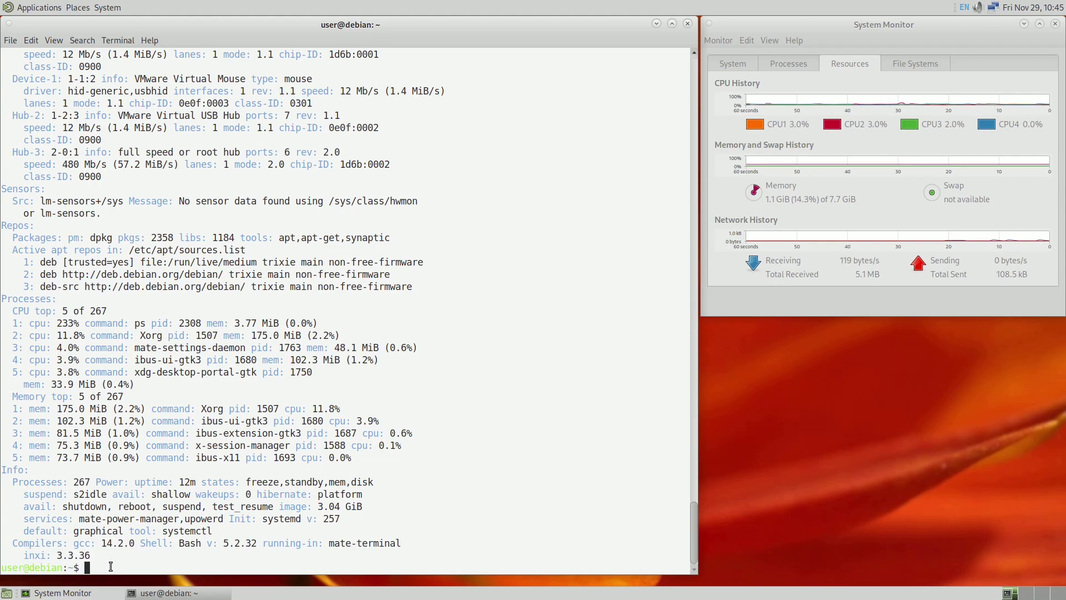
Display the Debian release with cat /etc/issue and close the terminal window.
type("cat /etc/issue")
key("Return")
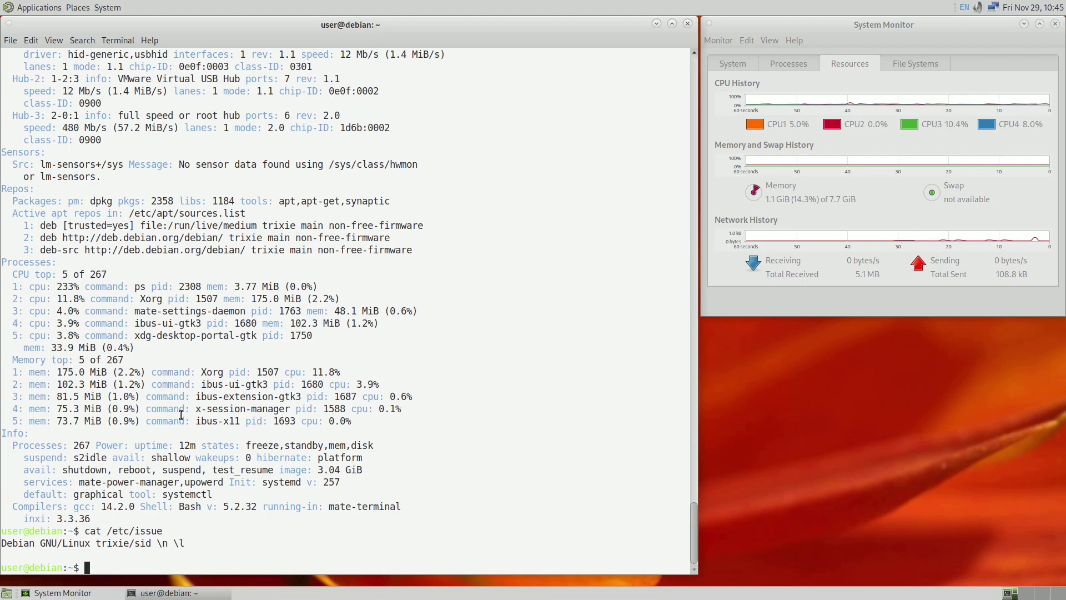
left_click(688, 23)
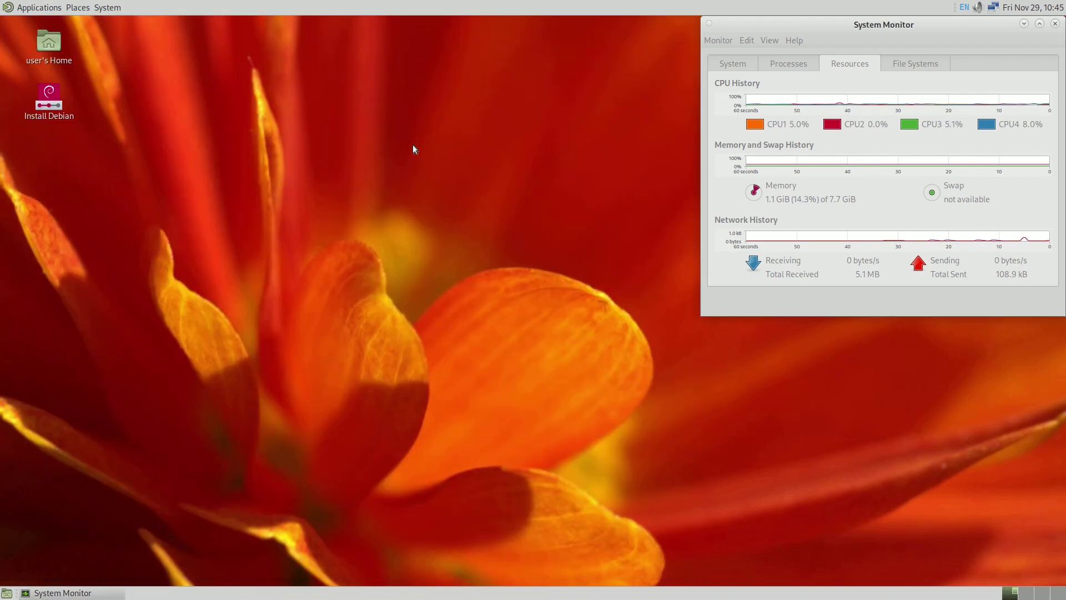
Launch the Debian installer from the desktop and move its window clear of System Monitor.
left_click(43, 105)
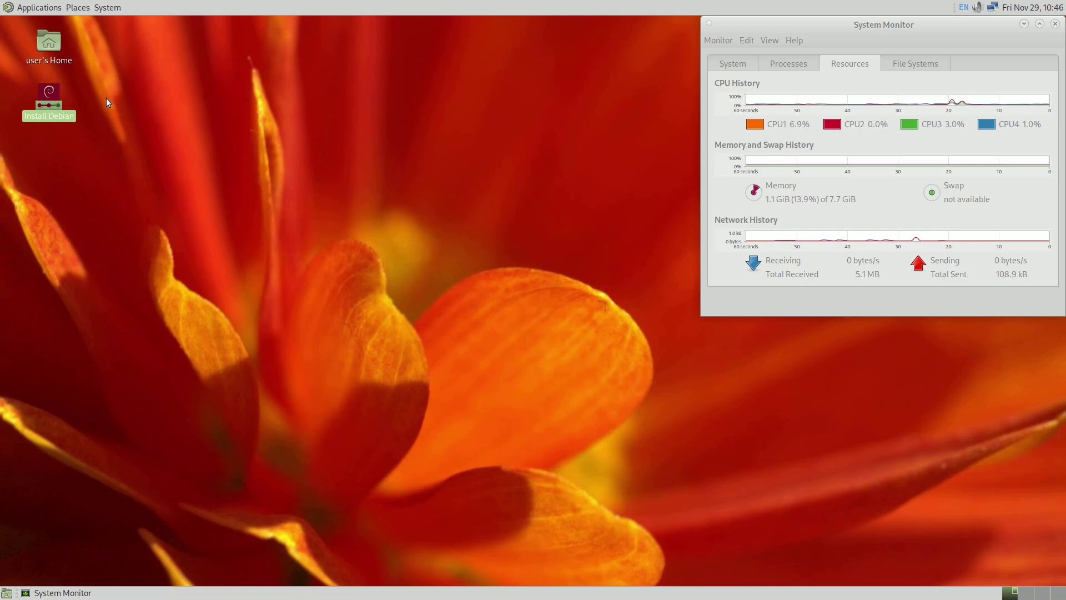
right_click(55, 99)
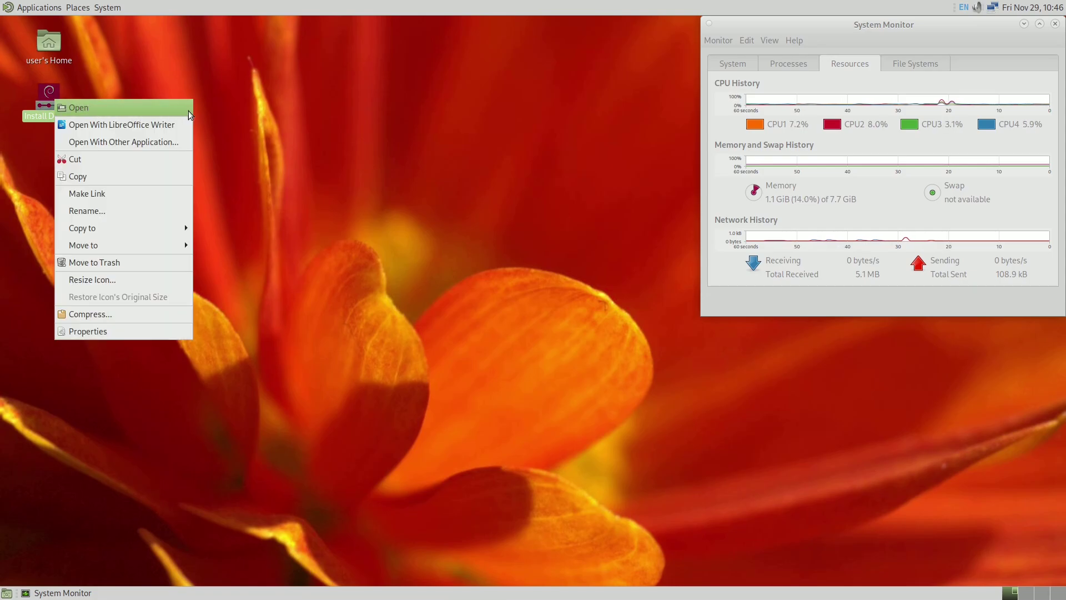
left_click(142, 105)
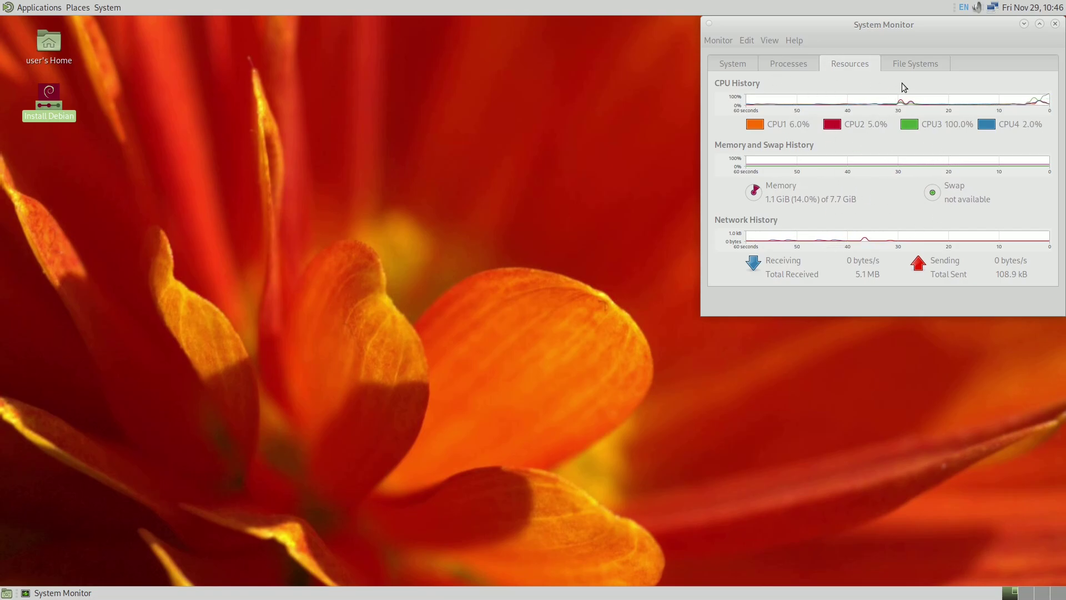
left_click_drag(936, 24, 936, 25)
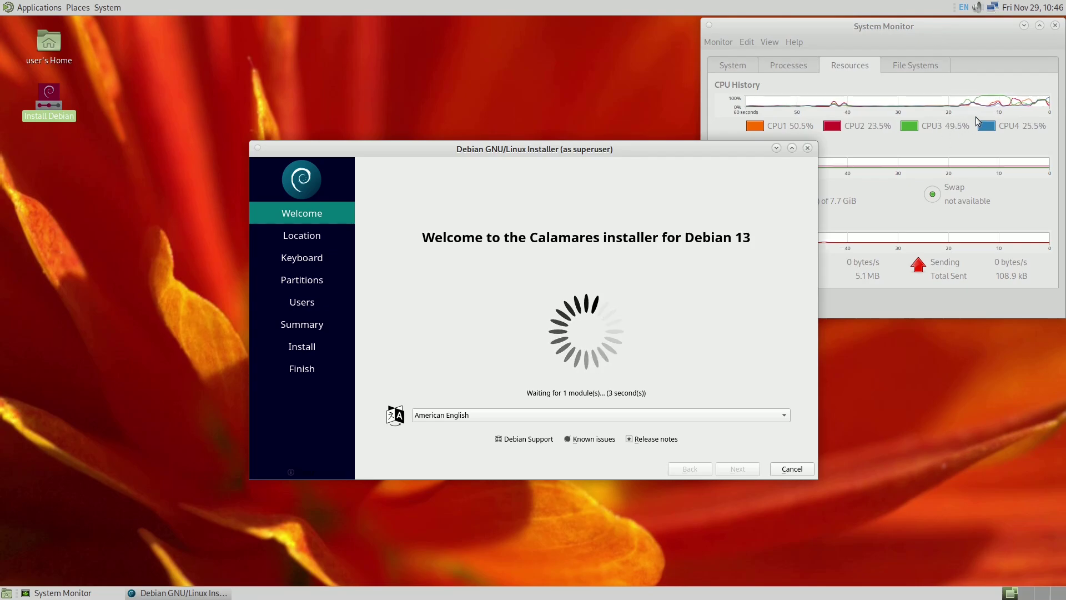
left_click(948, 35)
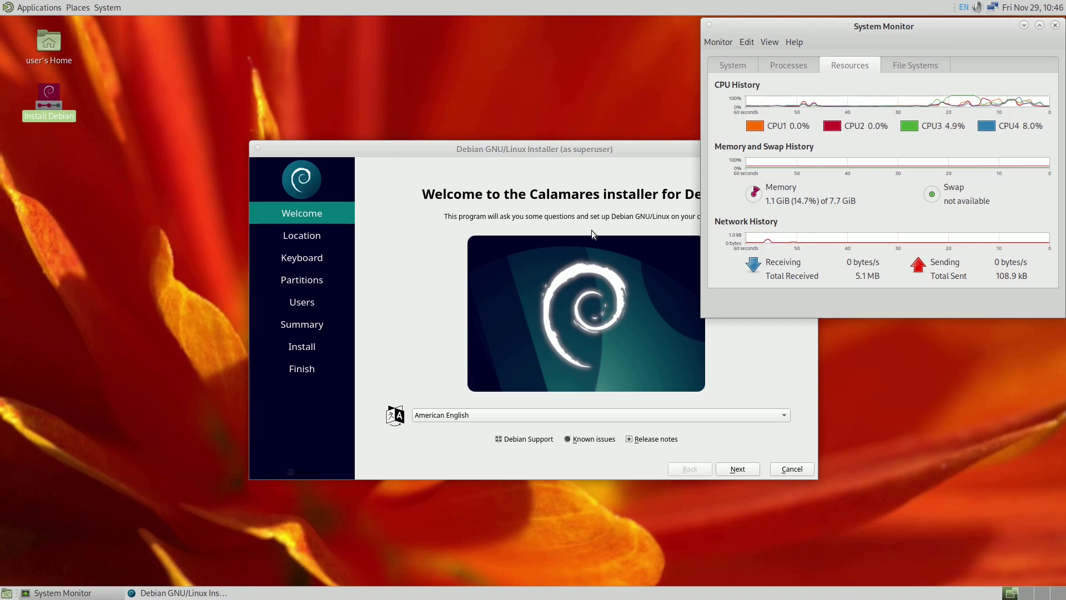
left_click_drag(566, 150, 377, 128)
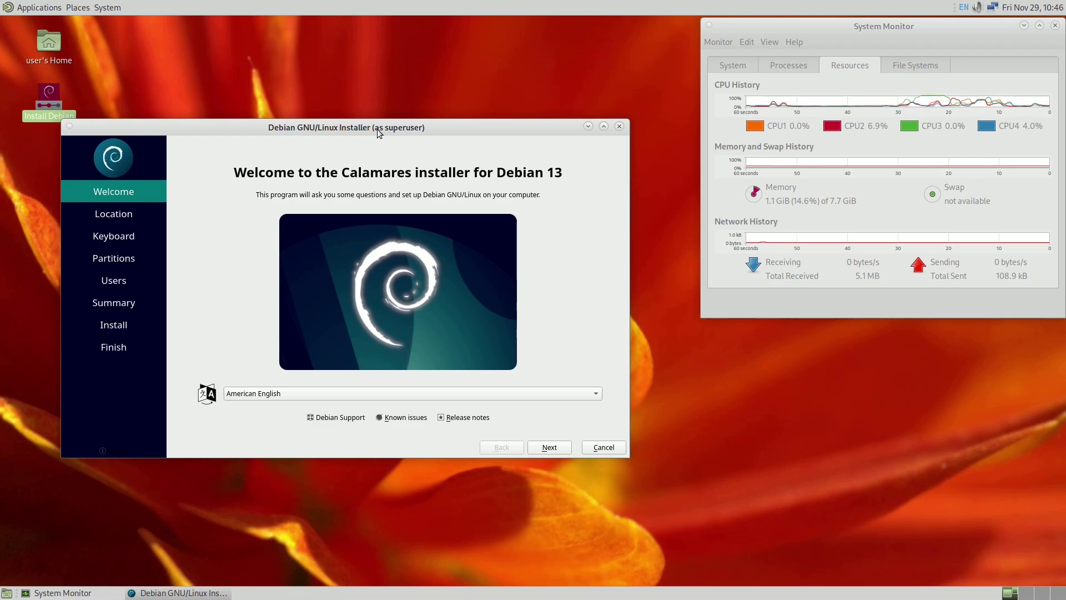
View the installer's About information for the Calamares version and close it.
left_click(131, 450)
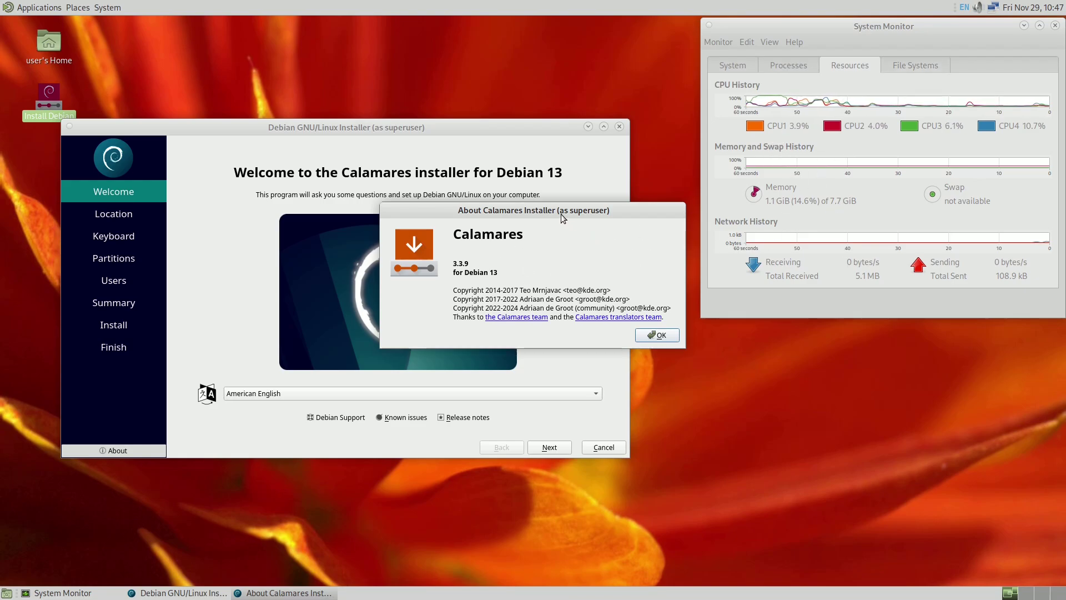
left_click_drag(562, 218, 534, 215)
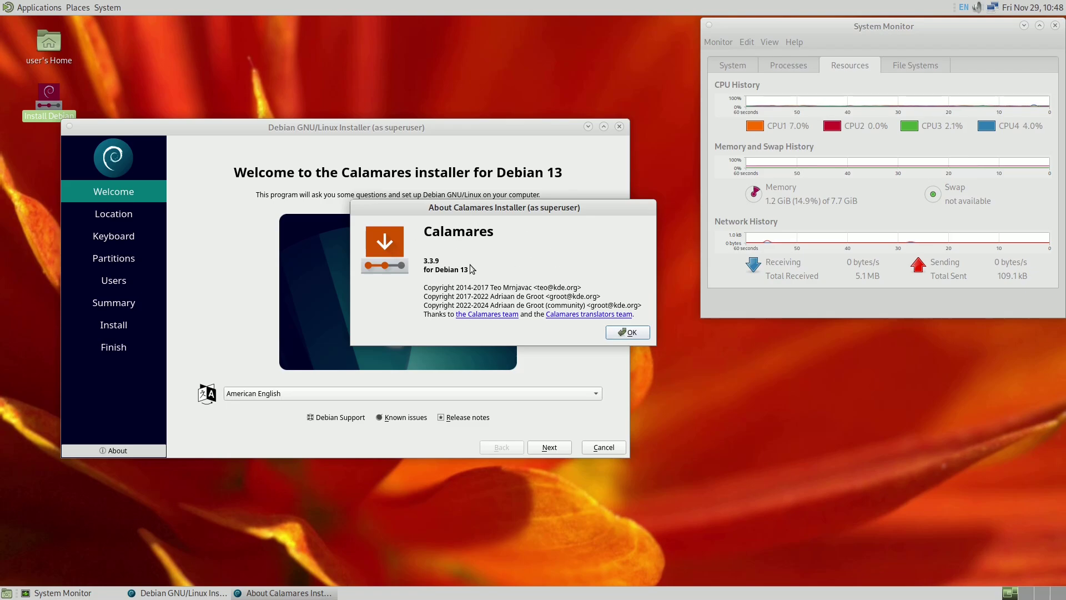
left_click(623, 333)
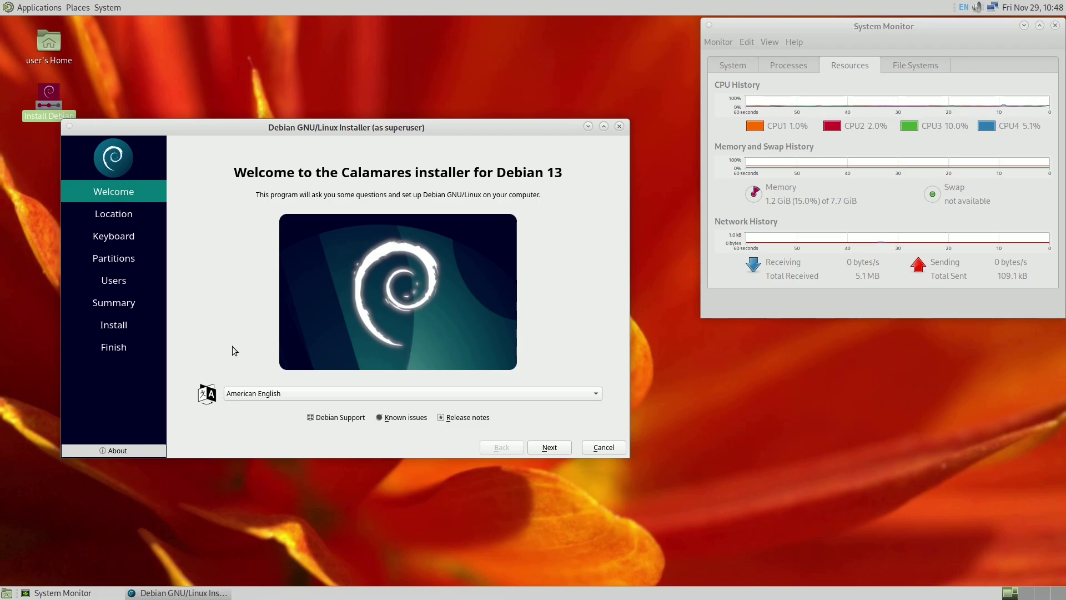
Look through the installer's languages, keep American English and go to the Location page.
left_click(271, 393)
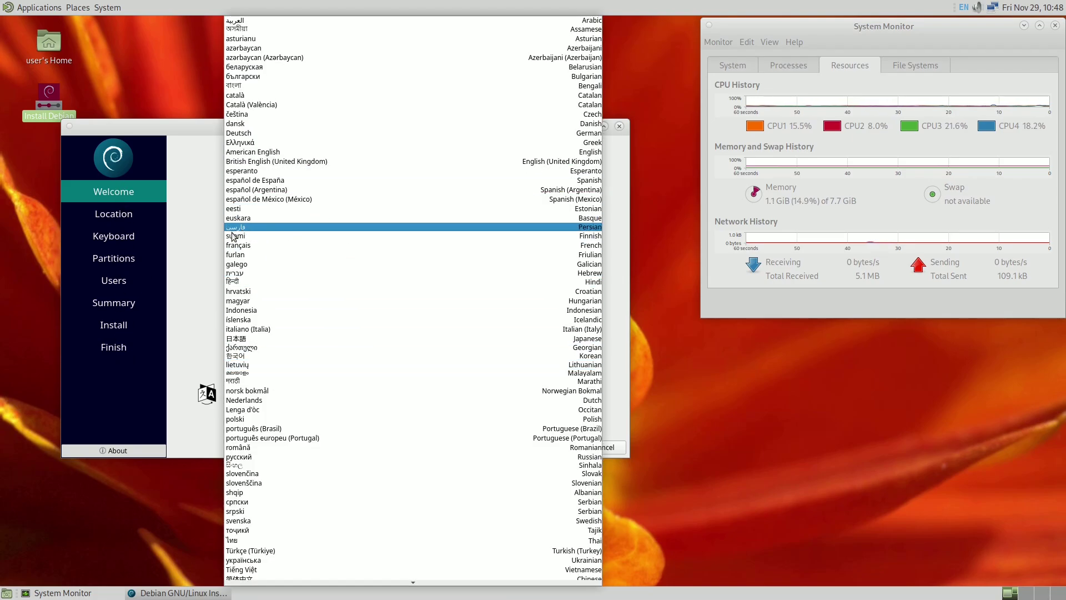
left_click(214, 239)
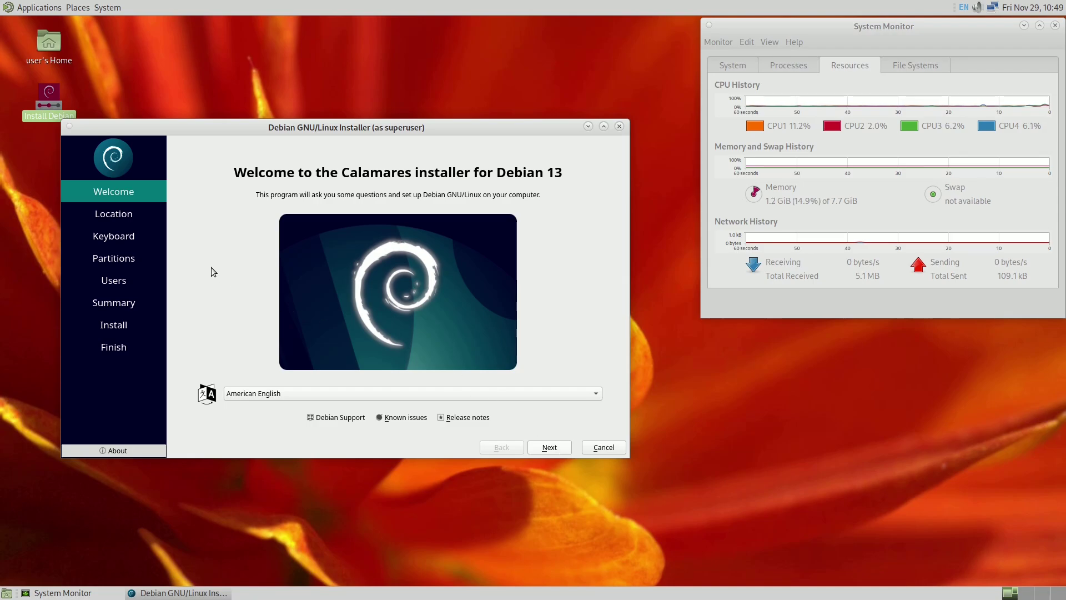
left_click(135, 214)
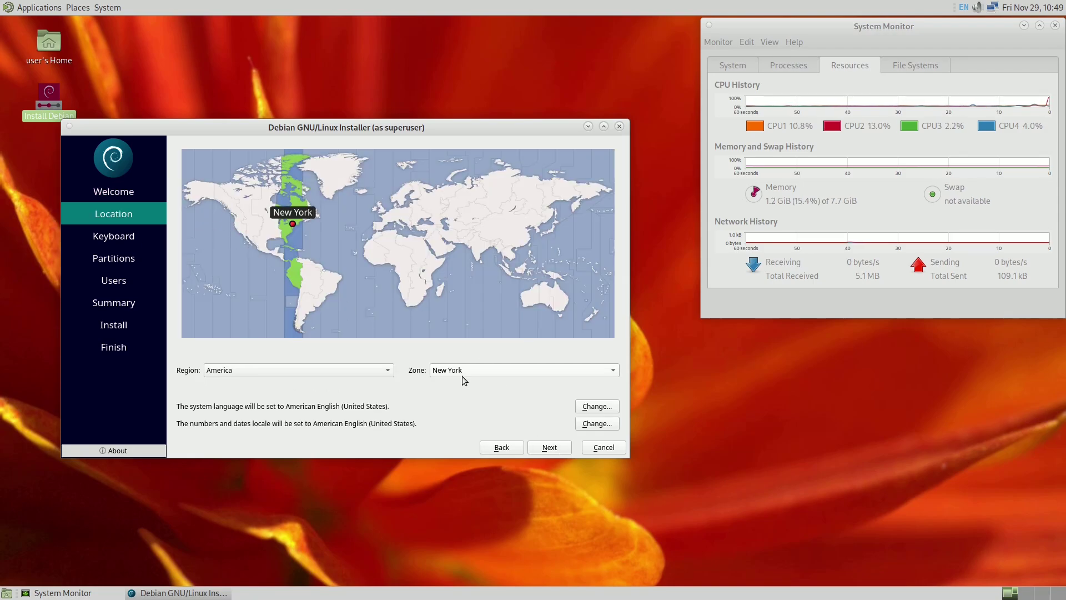
Look through the available time zone regions and zones, keeping America and New York.
left_click(391, 371)
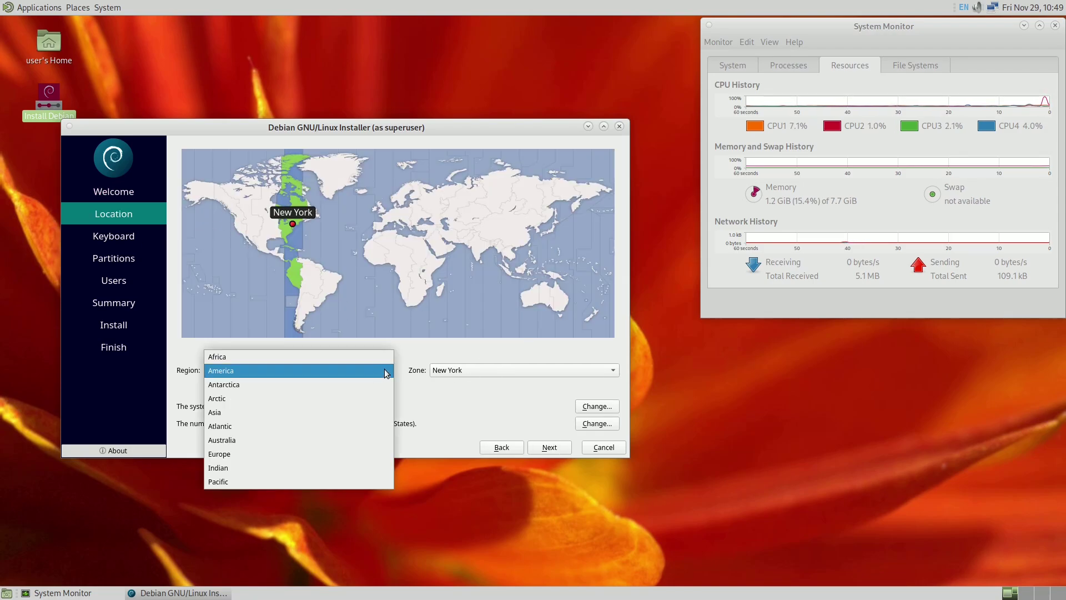
left_click(503, 372)
left_click(495, 367)
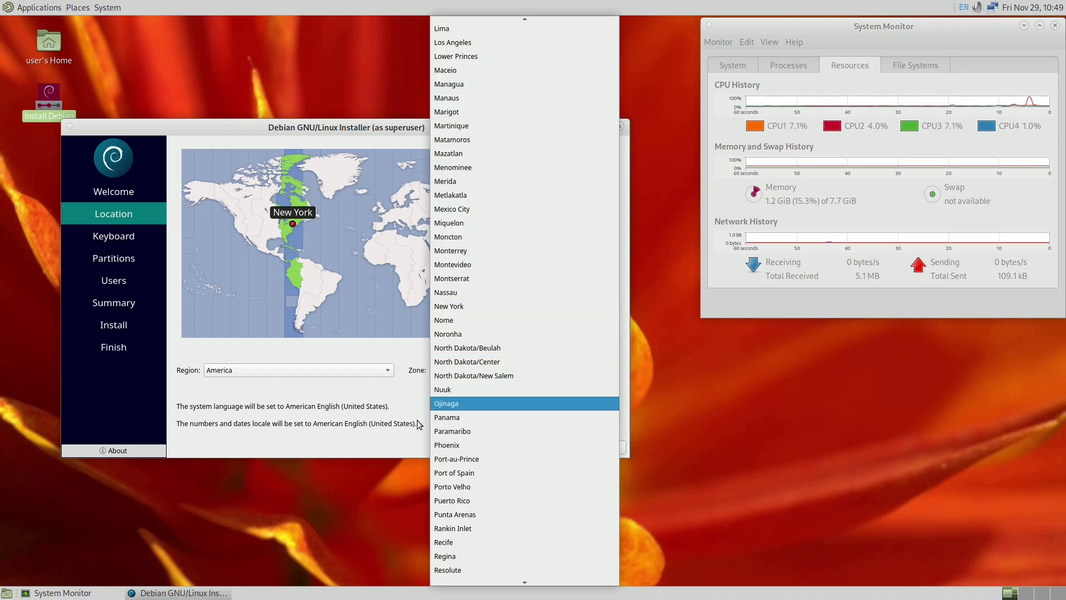
left_click(420, 425)
View the system locale choices, cancel without changing them and continue to the Keyboard page.
left_click(597, 423)
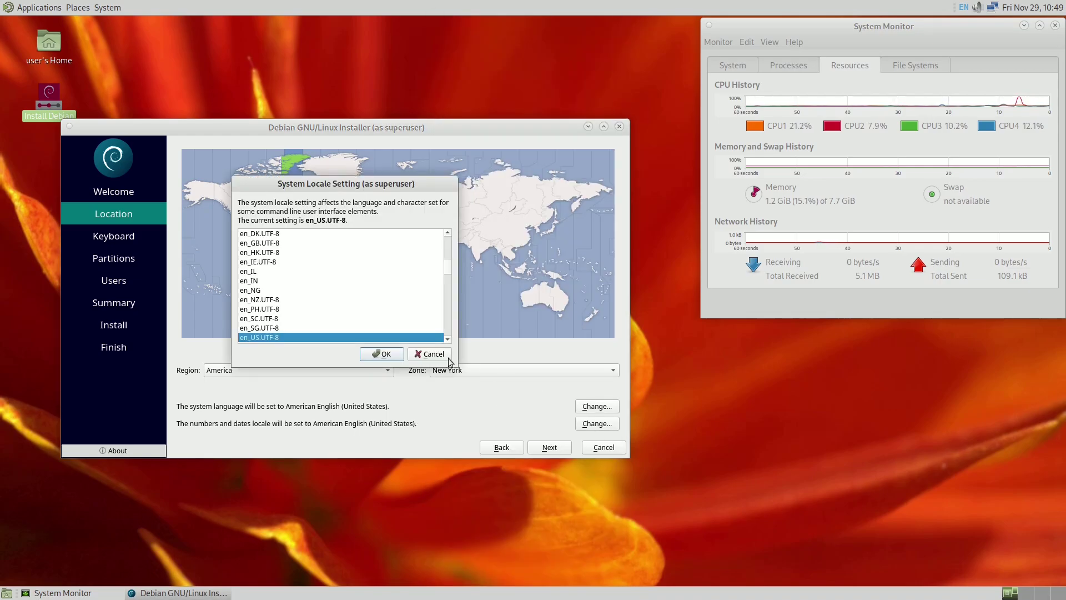
left_click(449, 357)
left_click(594, 424)
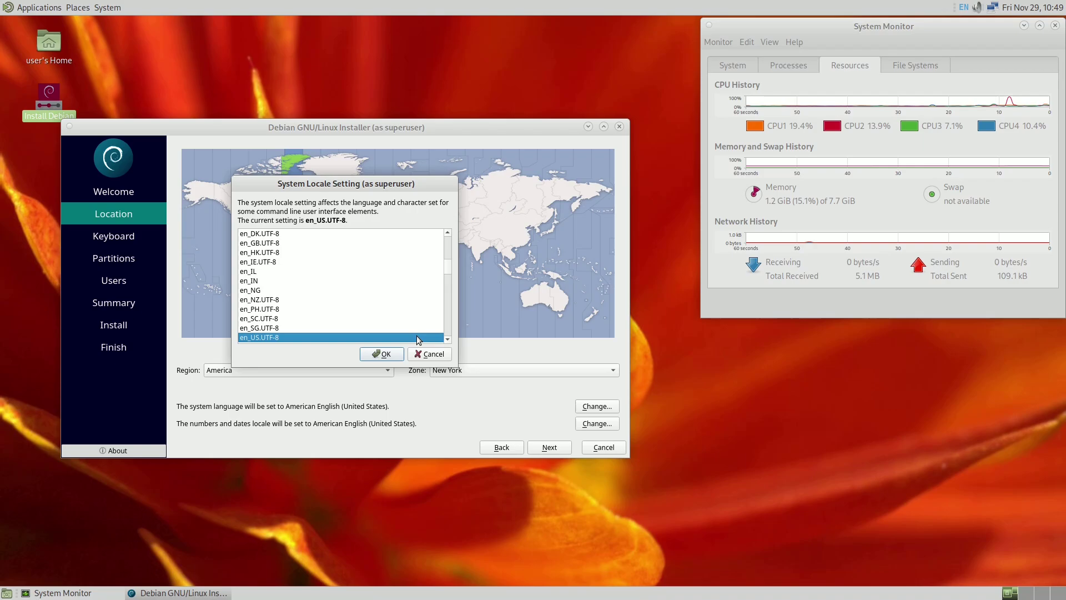
left_click(432, 355)
left_click(548, 448)
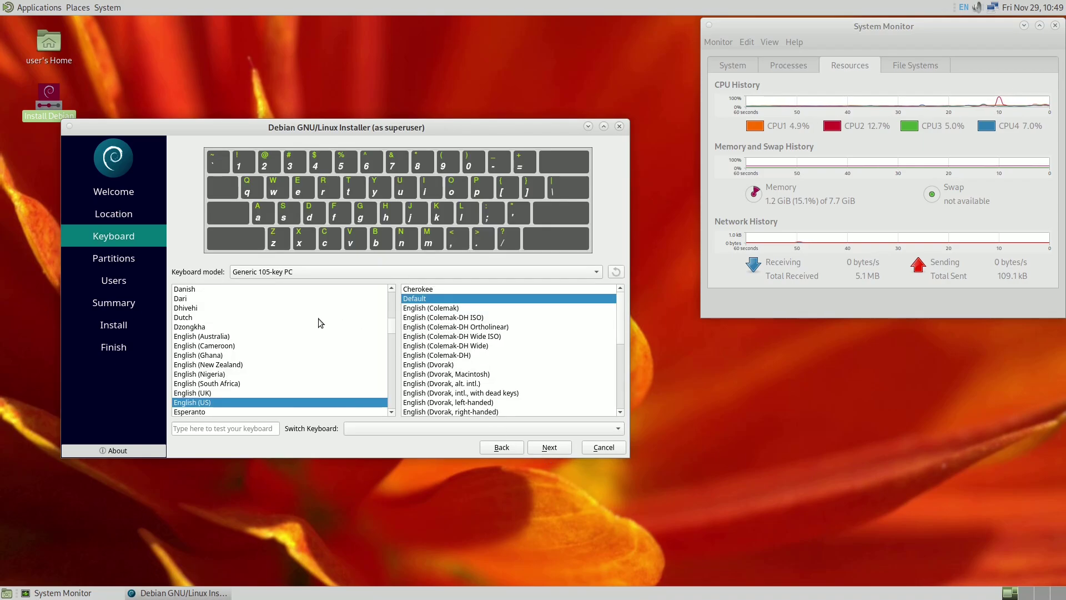
Set the keyboard model to Dell and continue to the Partitions page.
left_click(312, 277)
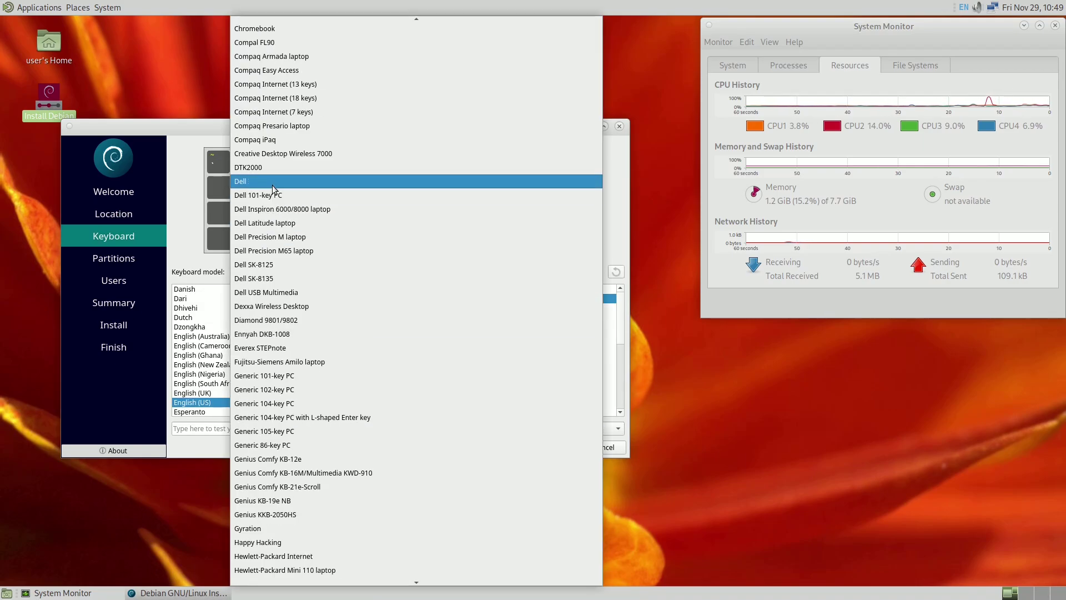
left_click(273, 186)
left_click(560, 447)
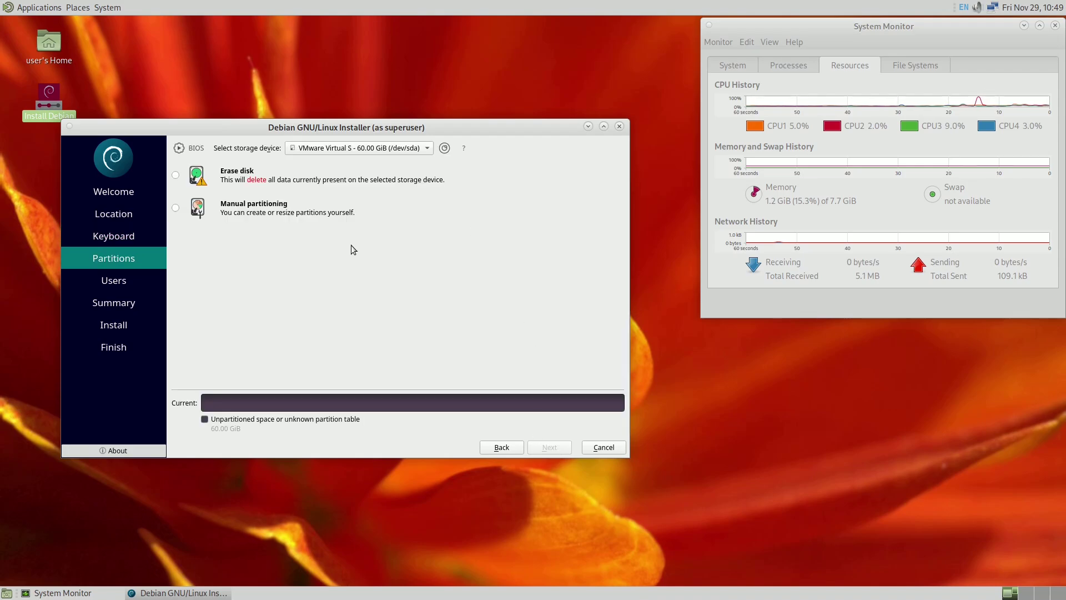
Compare the Erase disk and Manual partitioning options and leave Erase disk selected.
left_click(176, 175)
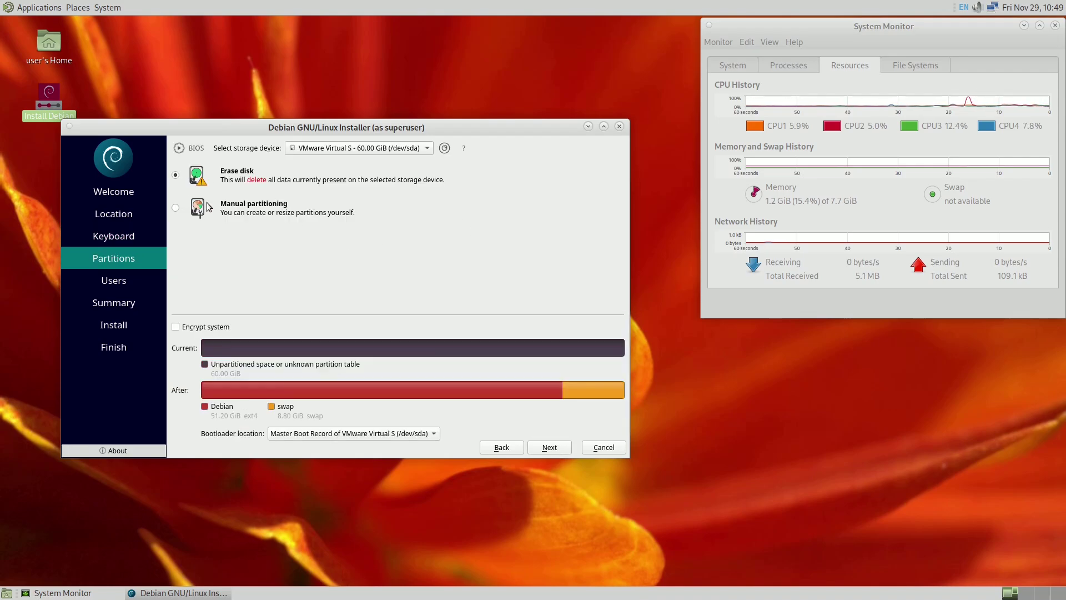
left_click(175, 208)
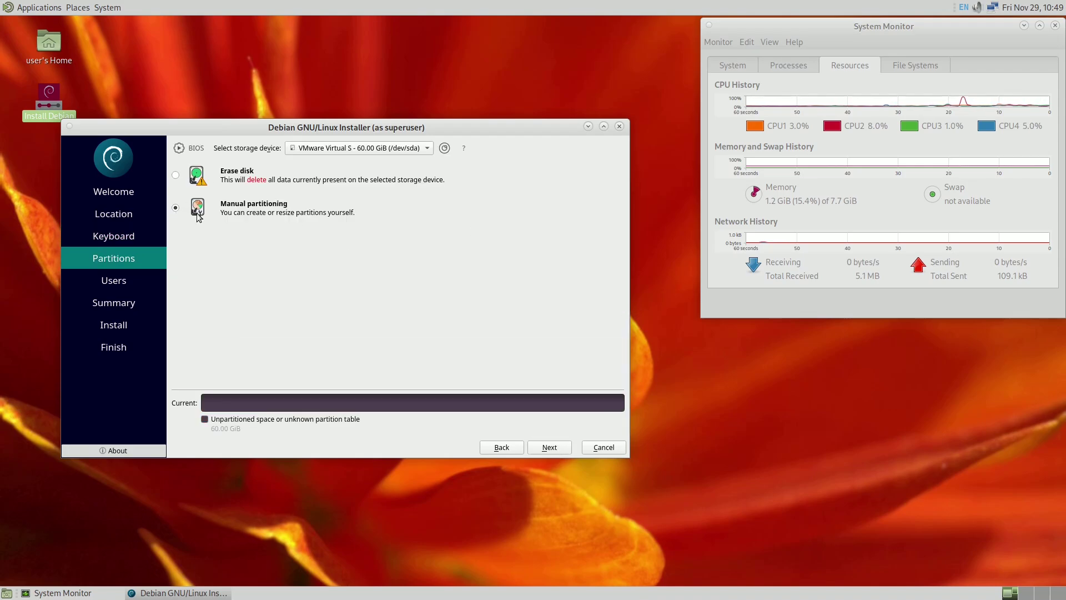
left_click(176, 175)
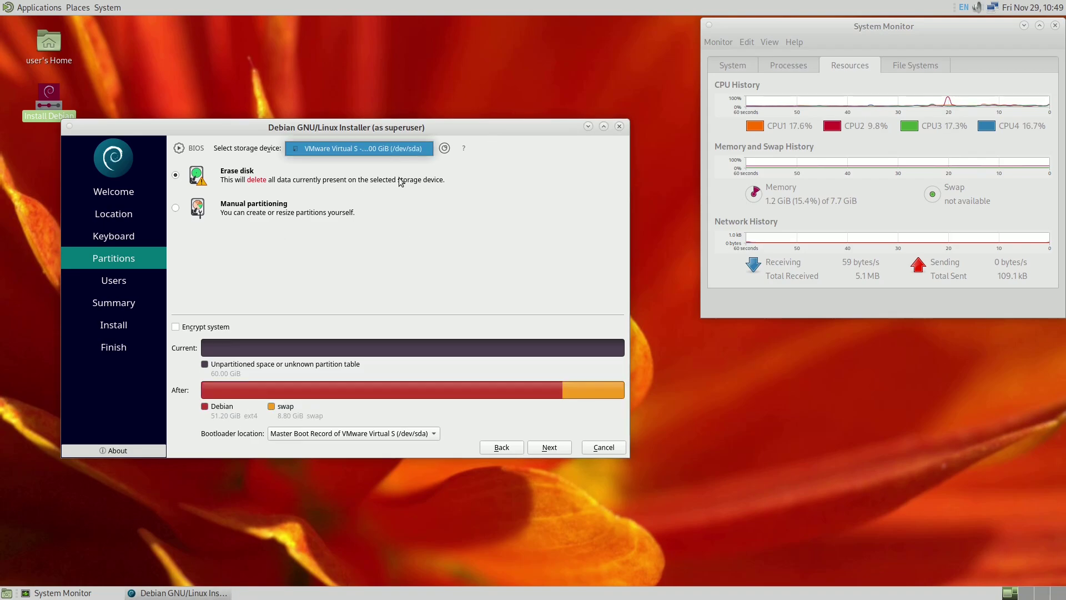
Review the storage device, Encrypt system and bootloader location options on the Partitions page, leaving them all unchanged.
left_click(382, 152)
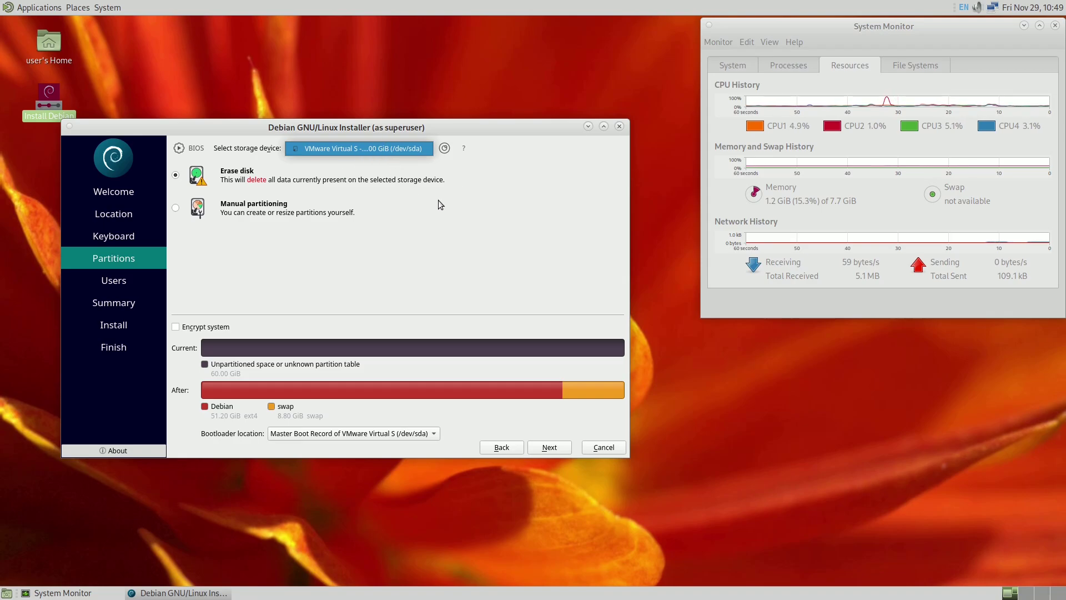
left_click(469, 237)
left_click(217, 332)
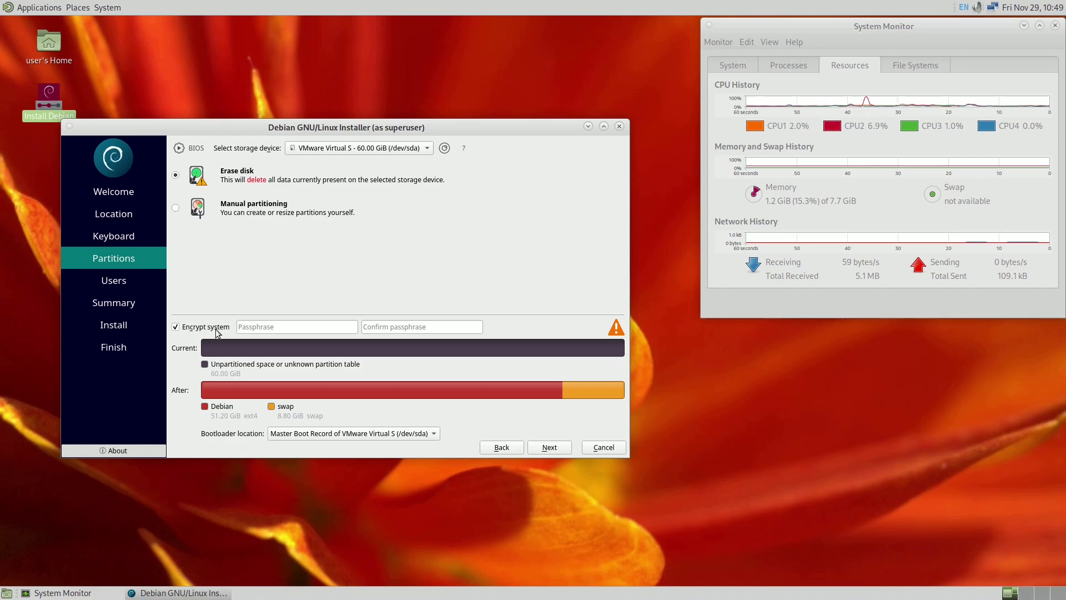
left_click(210, 329)
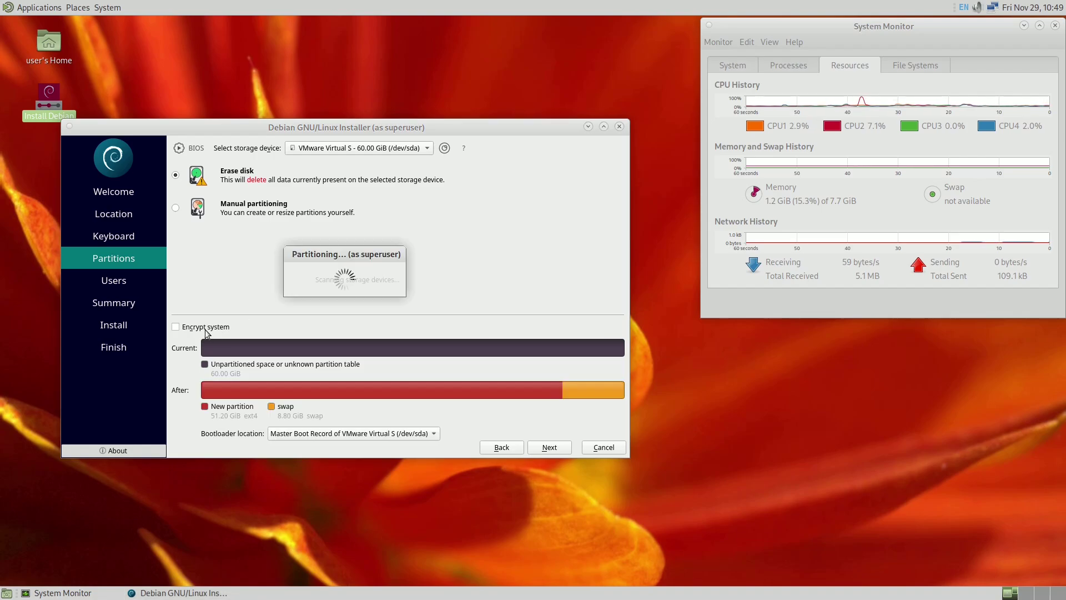
left_click(323, 439)
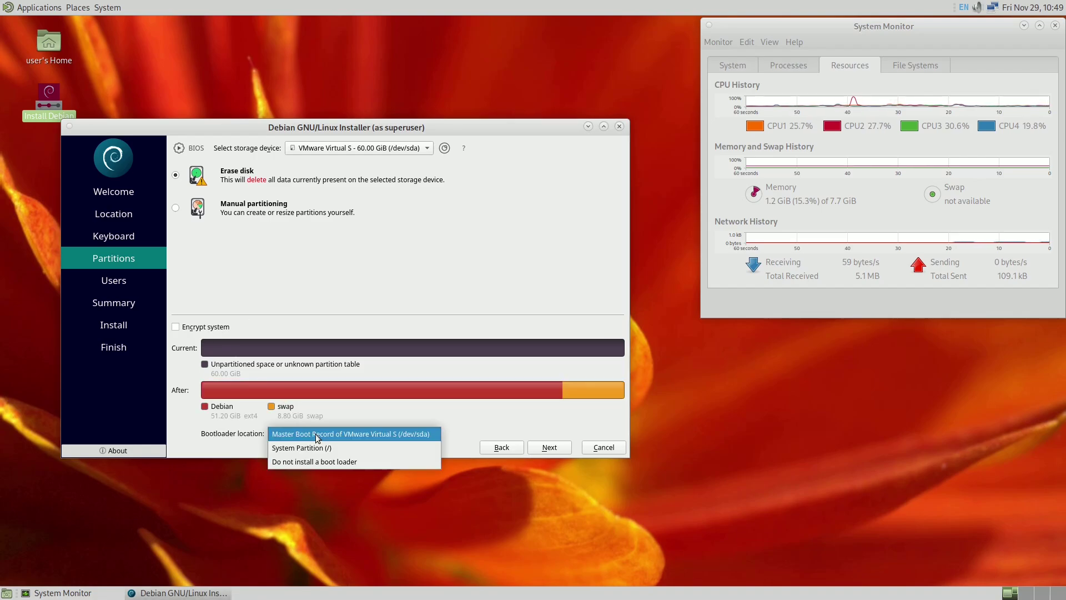
left_click(429, 261)
Continue to the Users page and cancel the installation, confirming that the installer should quit.
left_click(549, 448)
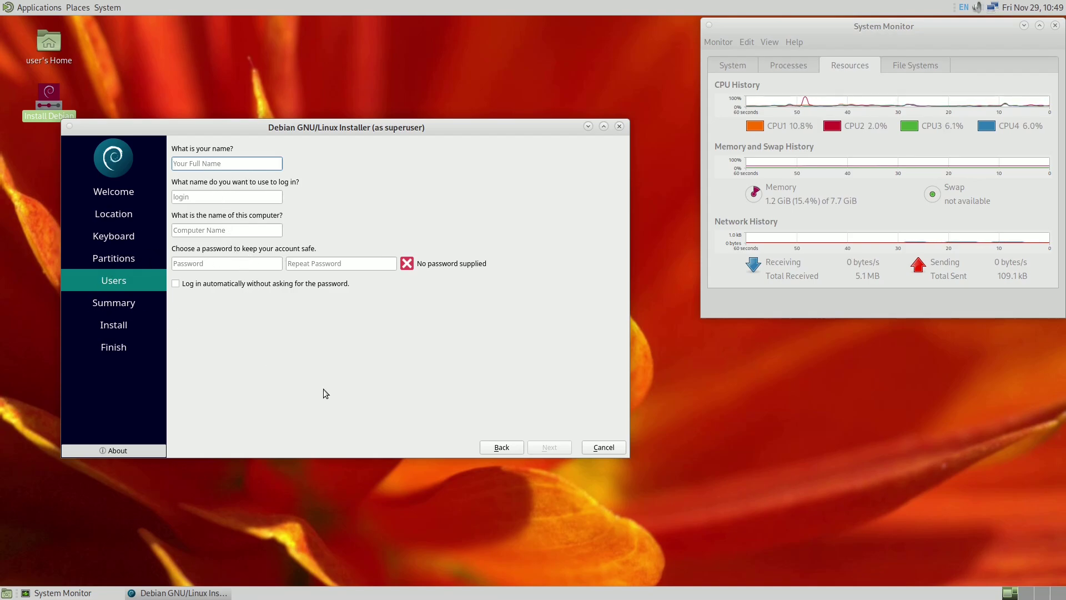
left_click(595, 448)
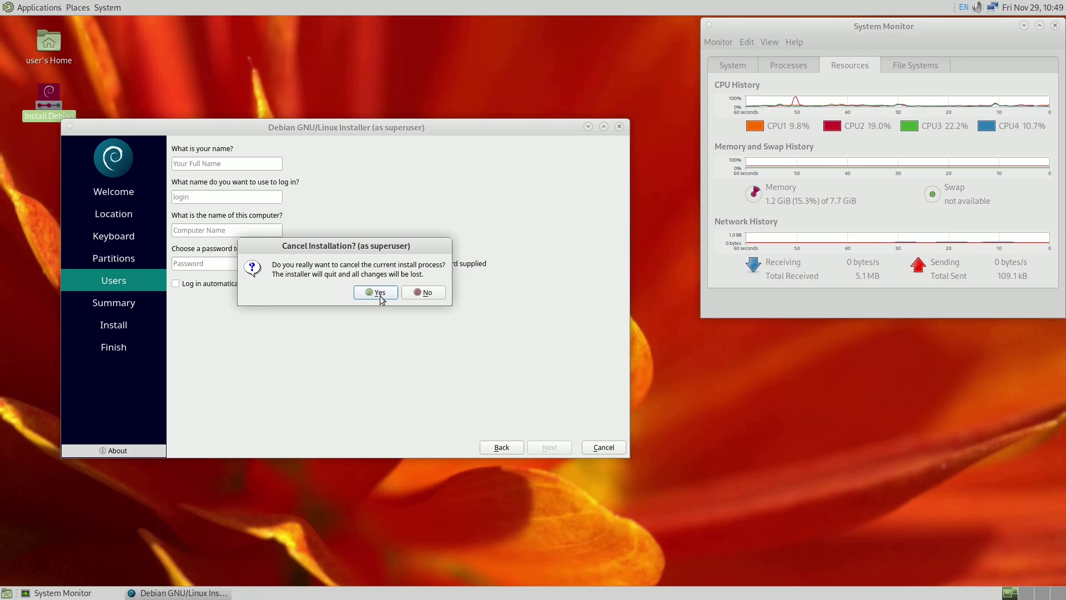
left_click(380, 295)
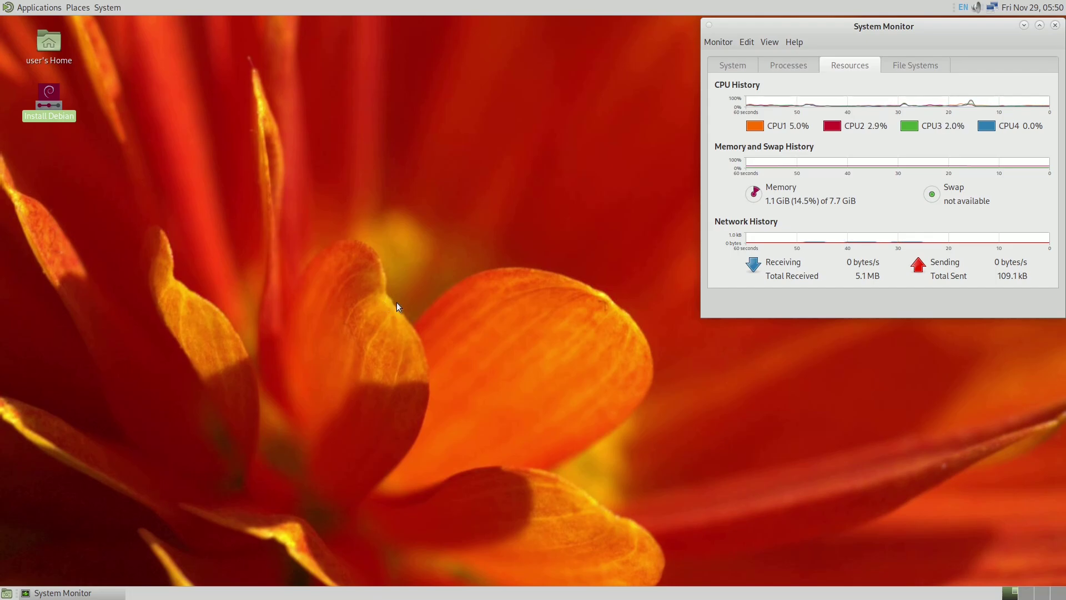
View the context options of the MATE panel's main menu applet and dismiss them without changes.
right_click(4, 8)
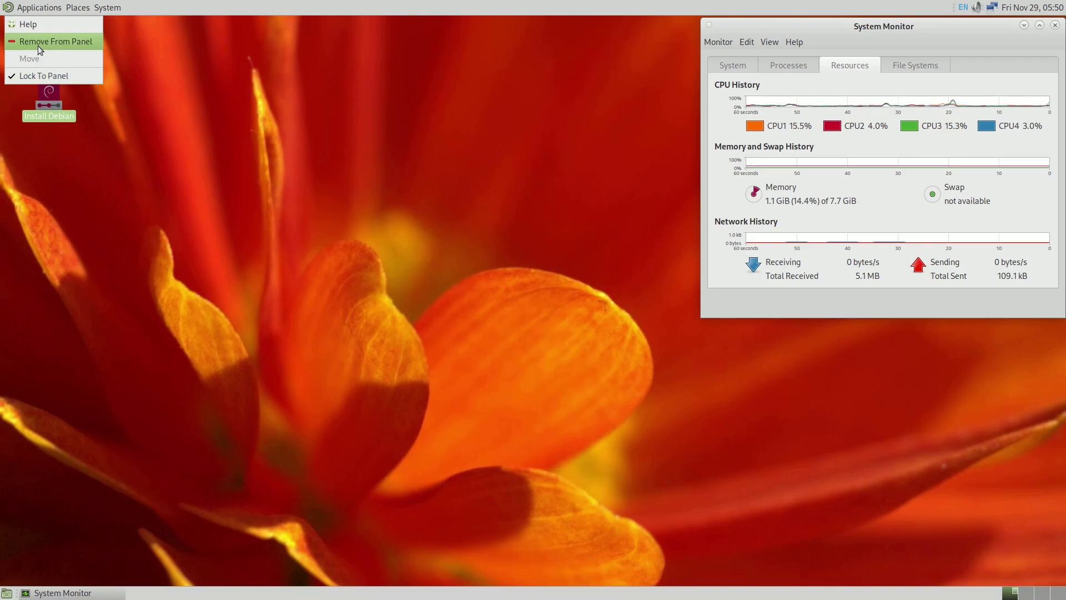
right_click(7, 8)
right_click(7, 8)
left_click(326, 139)
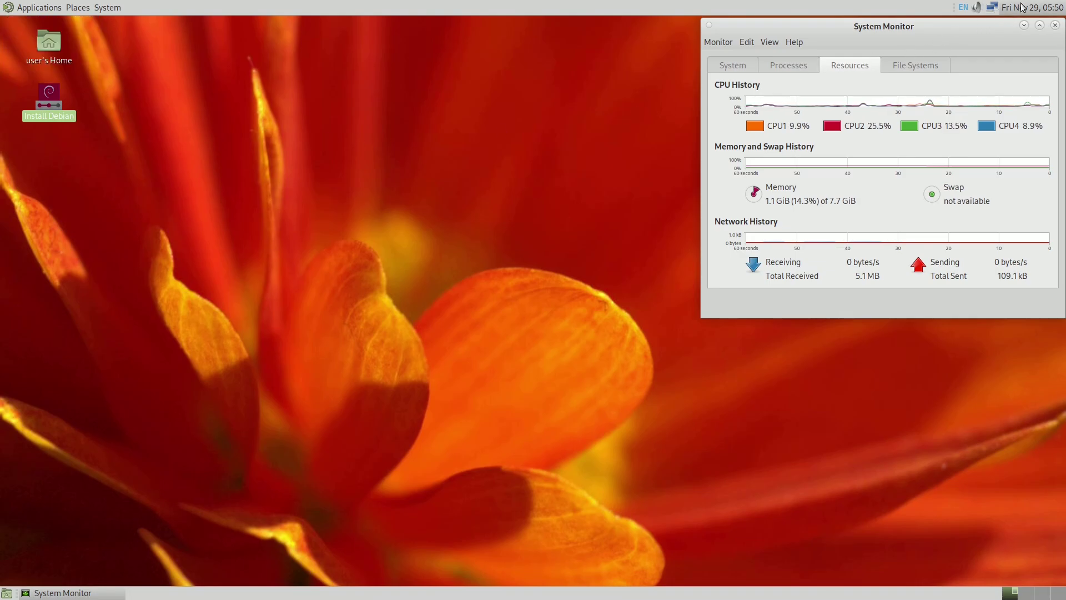
Check the panel clock and the available network connections, then dismiss the network list.
left_click(1022, 6)
left_click(1022, 7)
left_click(993, 7)
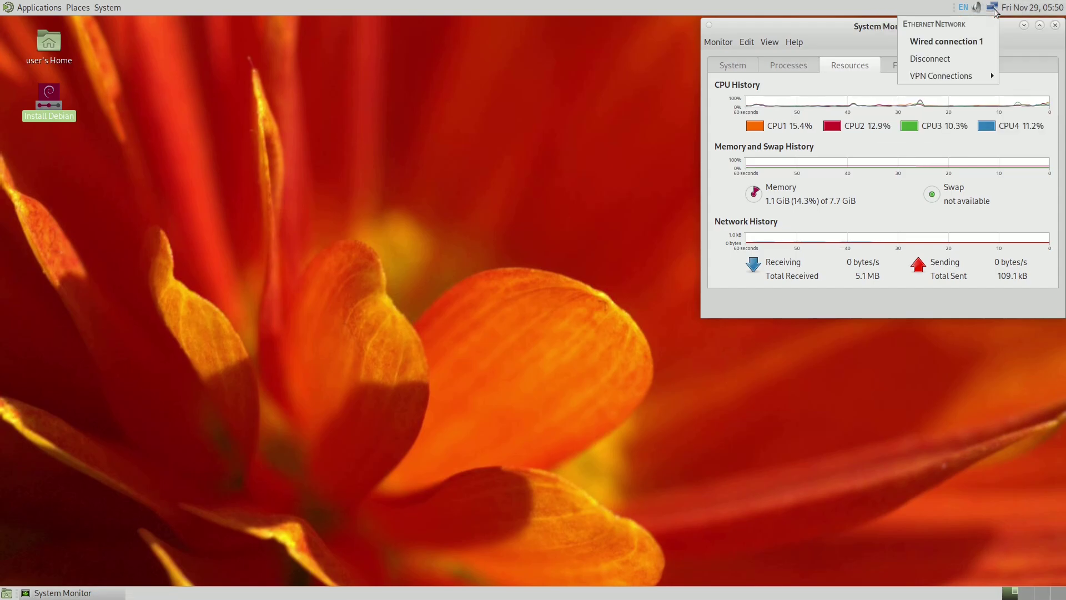
left_click(552, 12)
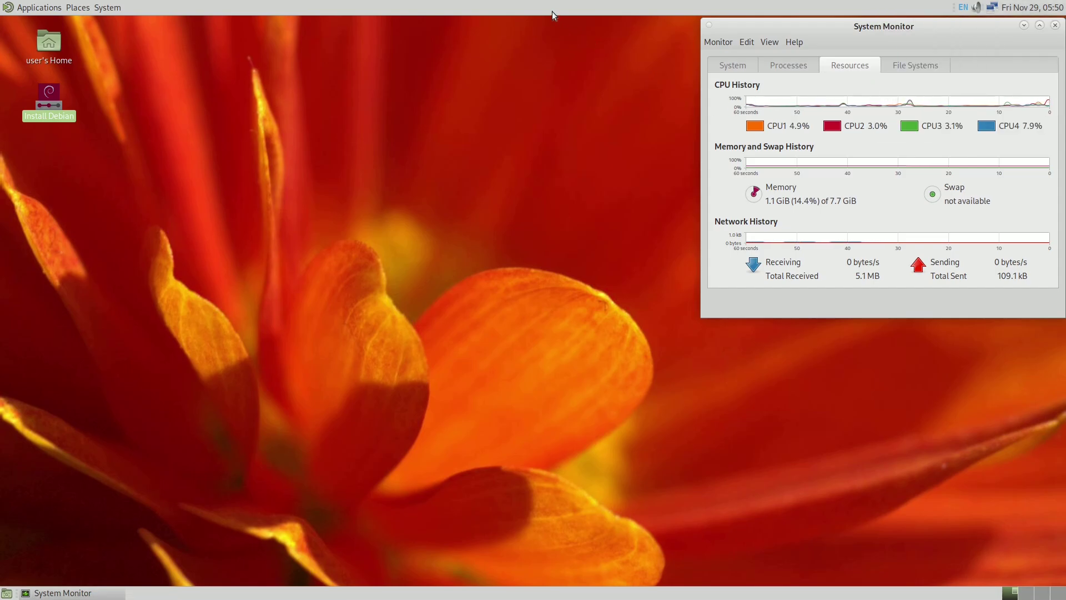
View the MATE Panel's version information and close it.
right_click(552, 11)
left_click(590, 128)
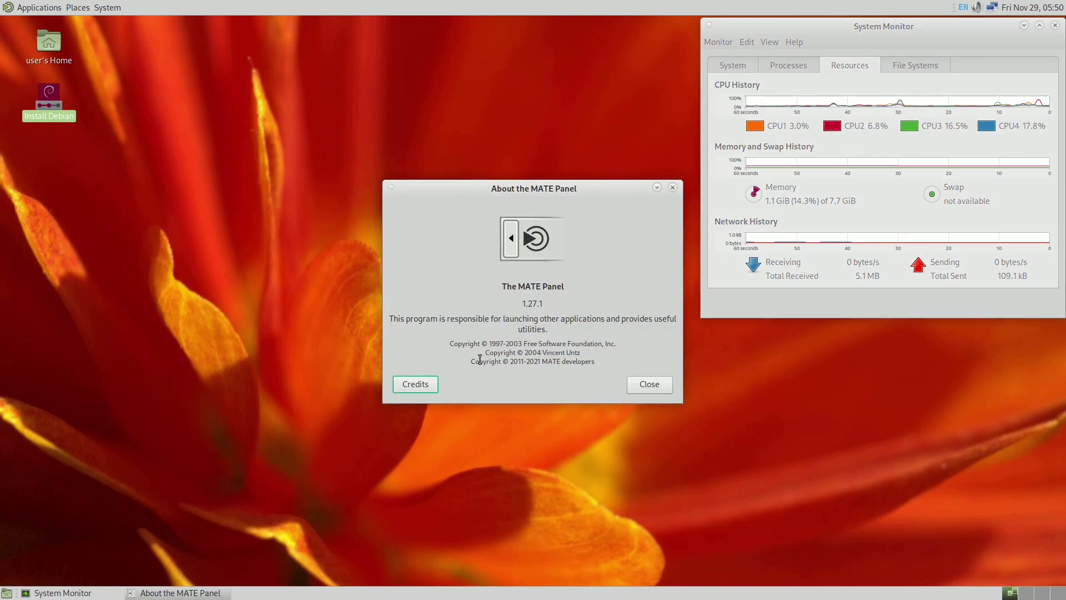
left_click(650, 382)
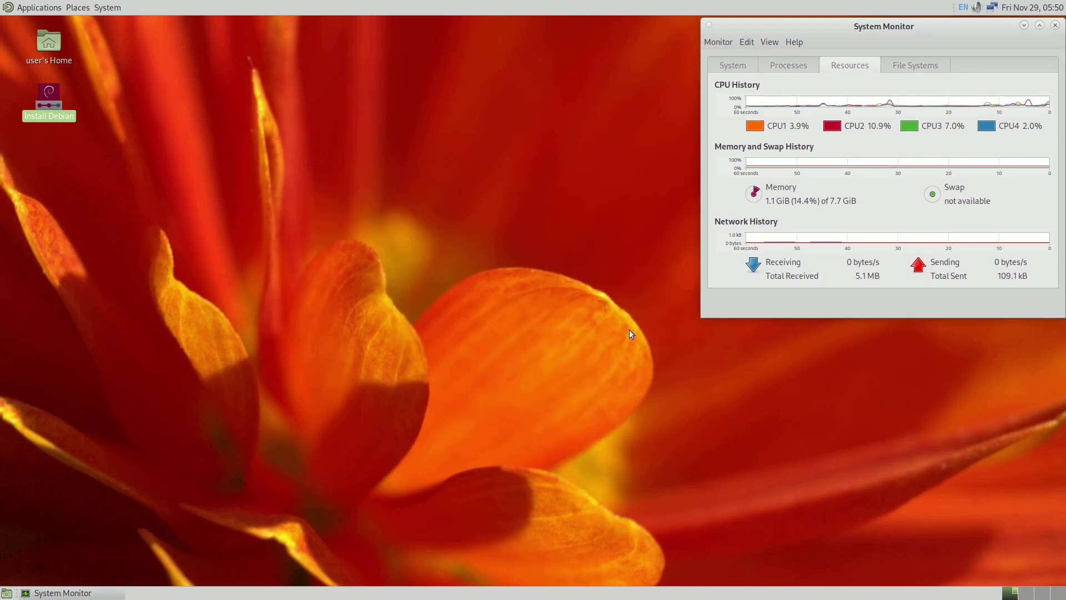
Review the background settings in the upper panel's properties and close them without changes.
right_click(546, 12)
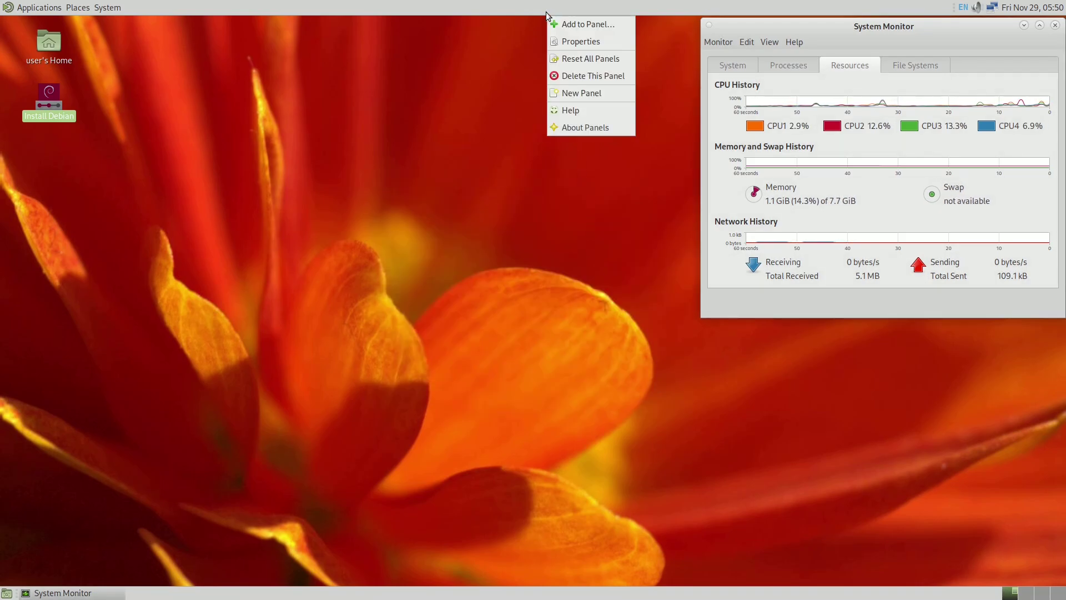
left_click(570, 40)
left_click(545, 232)
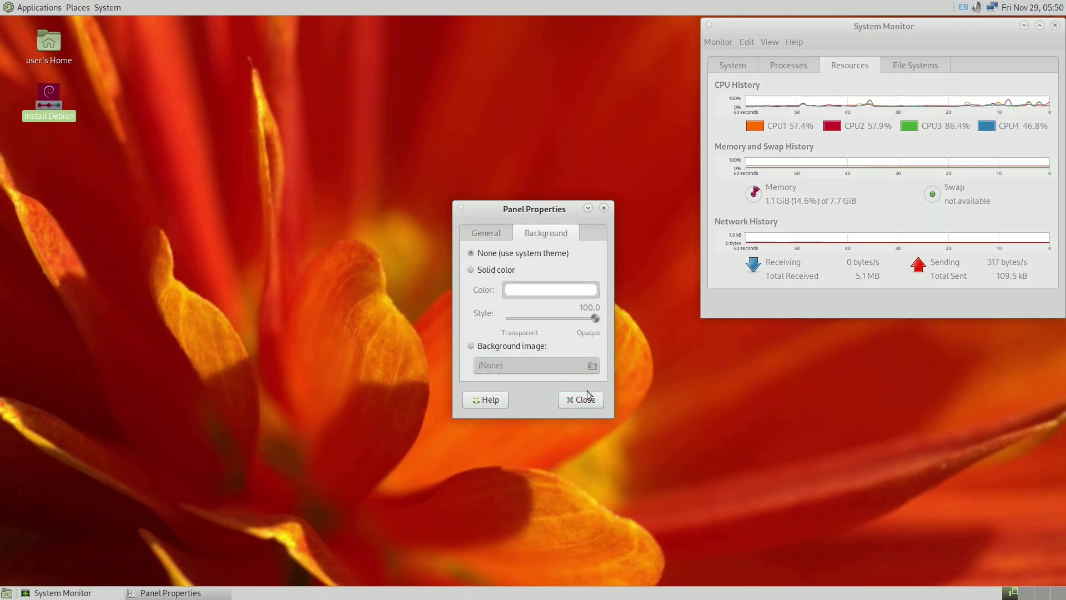
left_click(583, 398)
Browse the items that can be added to the upper panel through to Workspace Switcher, and close the list without adding any.
right_click(562, 12)
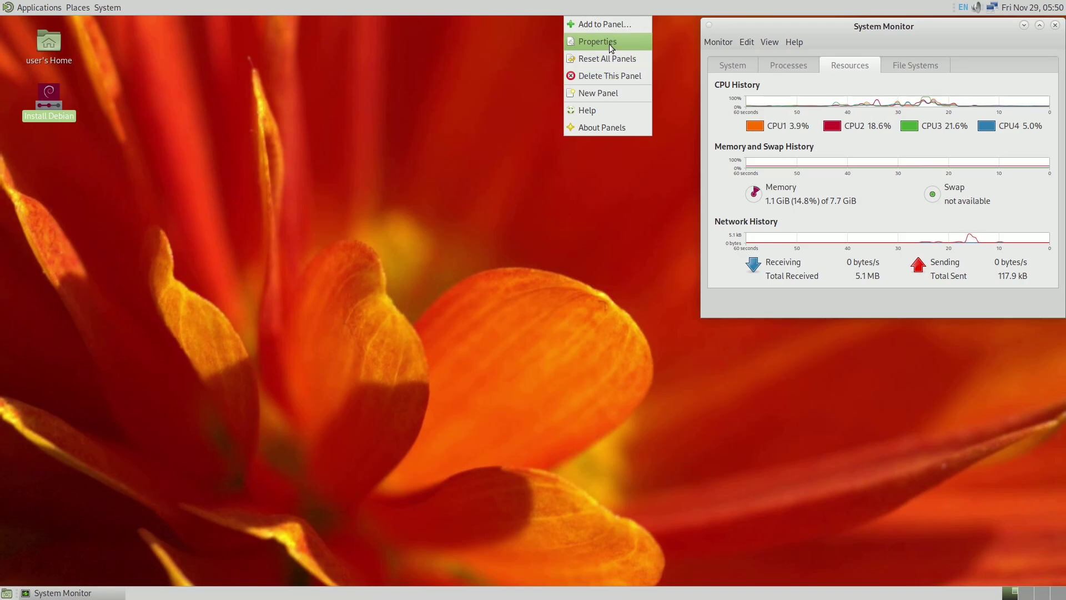
left_click(611, 29)
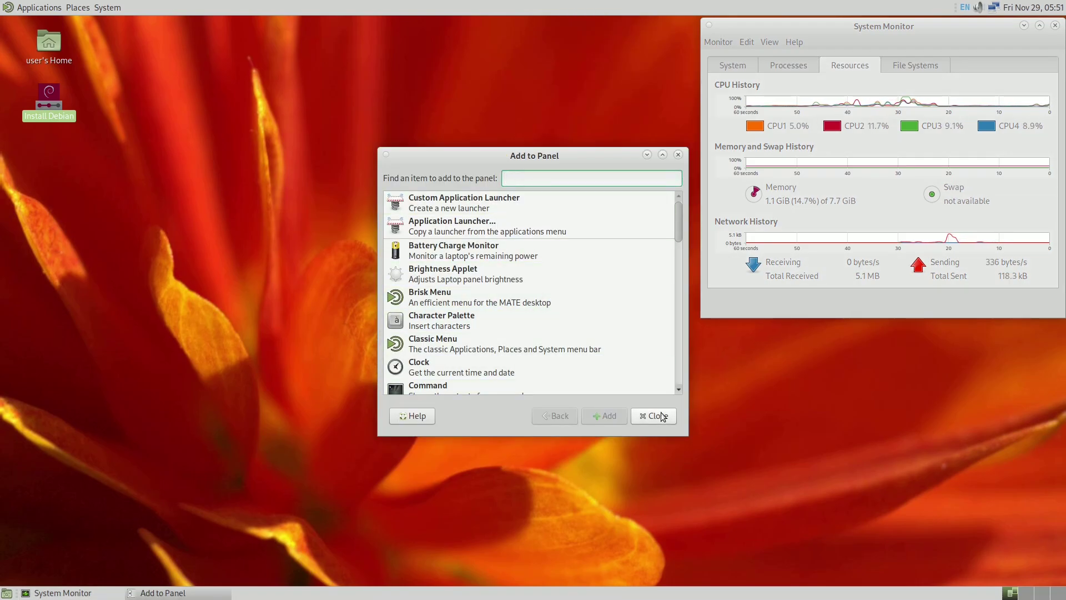
left_click_drag(678, 222, 672, 398)
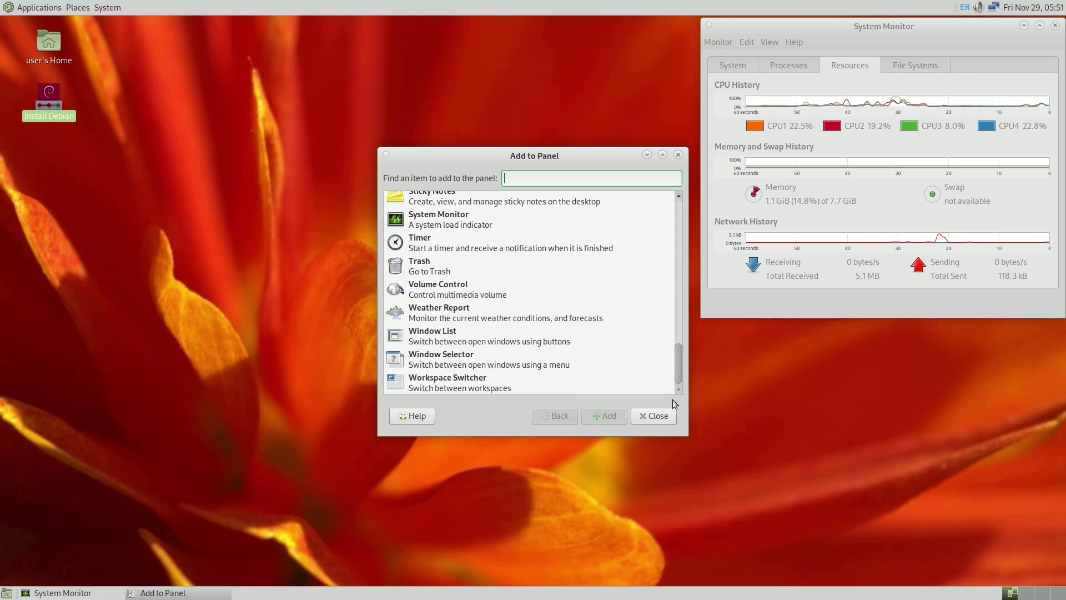
left_click(656, 415)
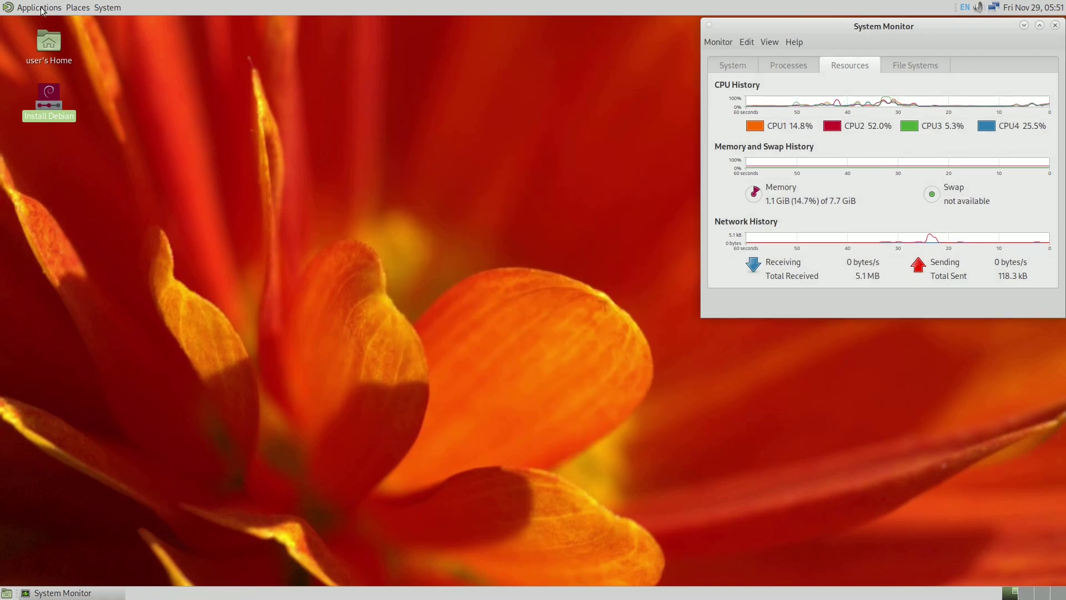
Look through the System Tools and Office applications and launch LibreOffice Calc.
left_click(42, 10)
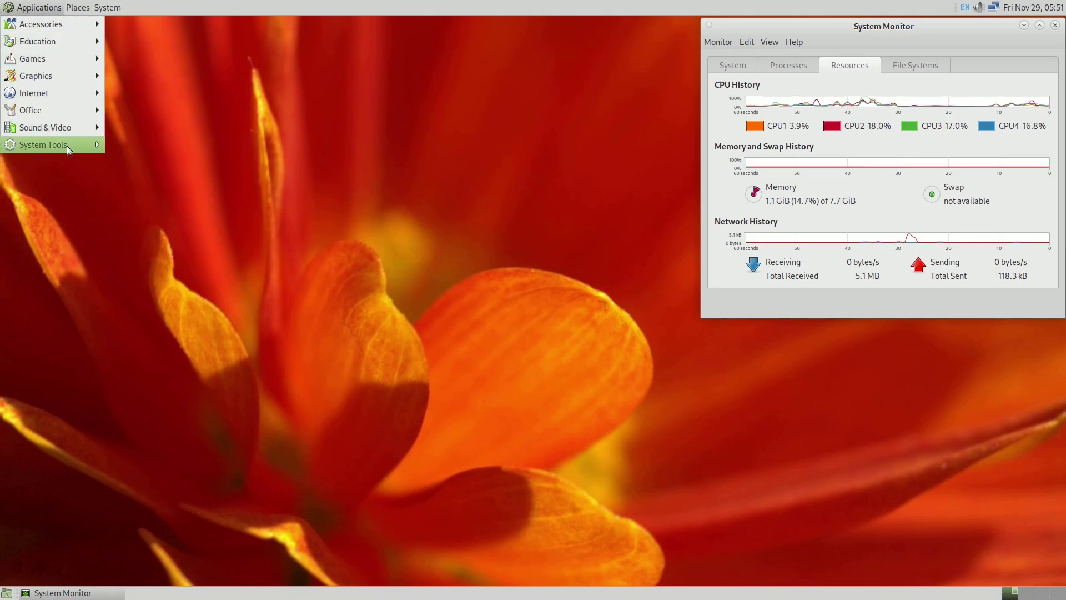
mouse_move(66, 145)
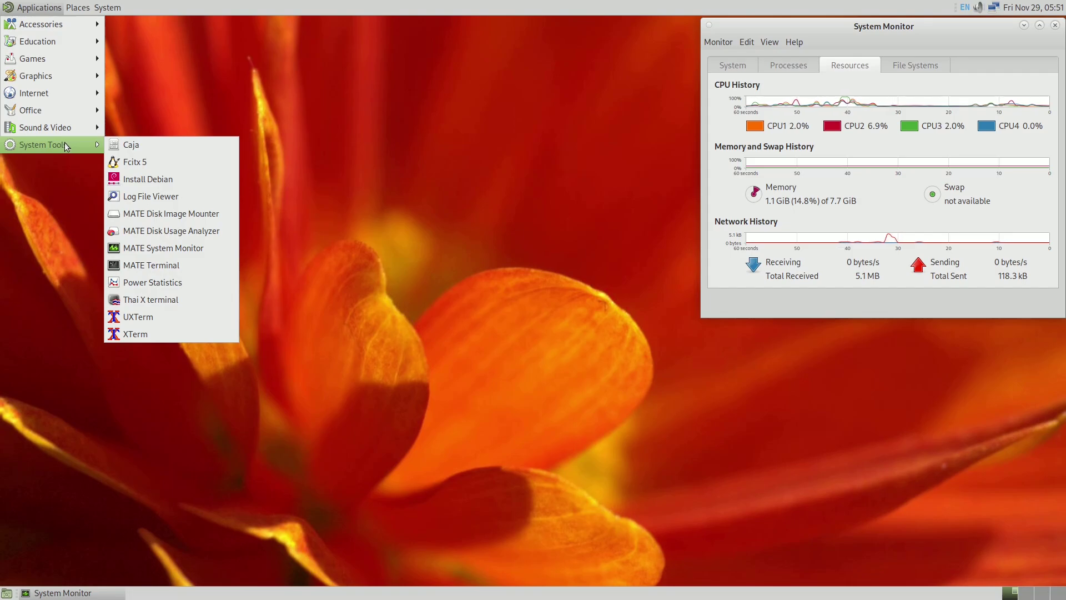
mouse_move(63, 114)
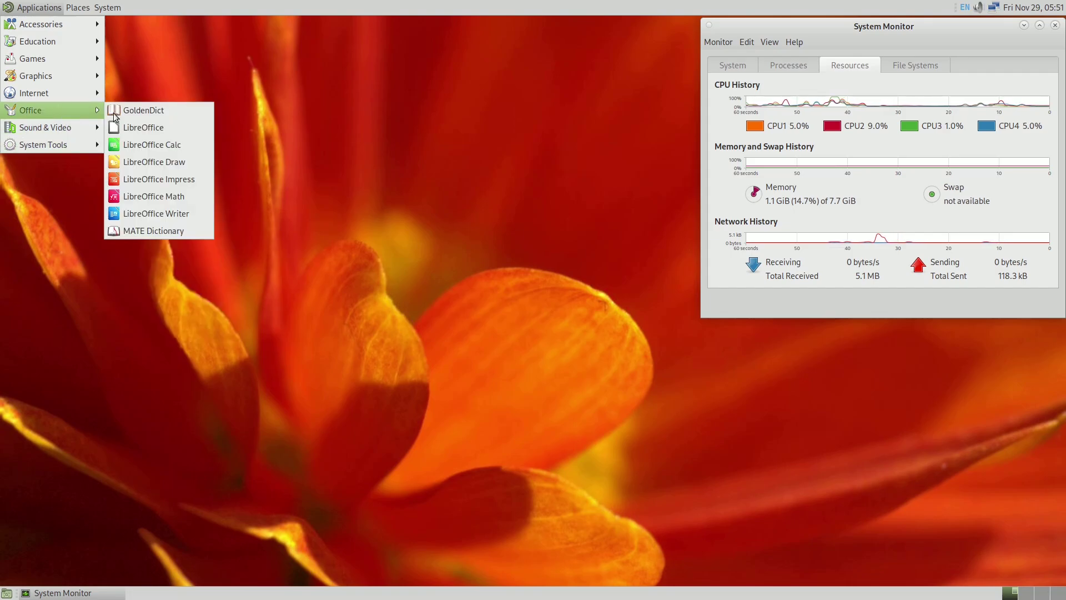
left_click(156, 143)
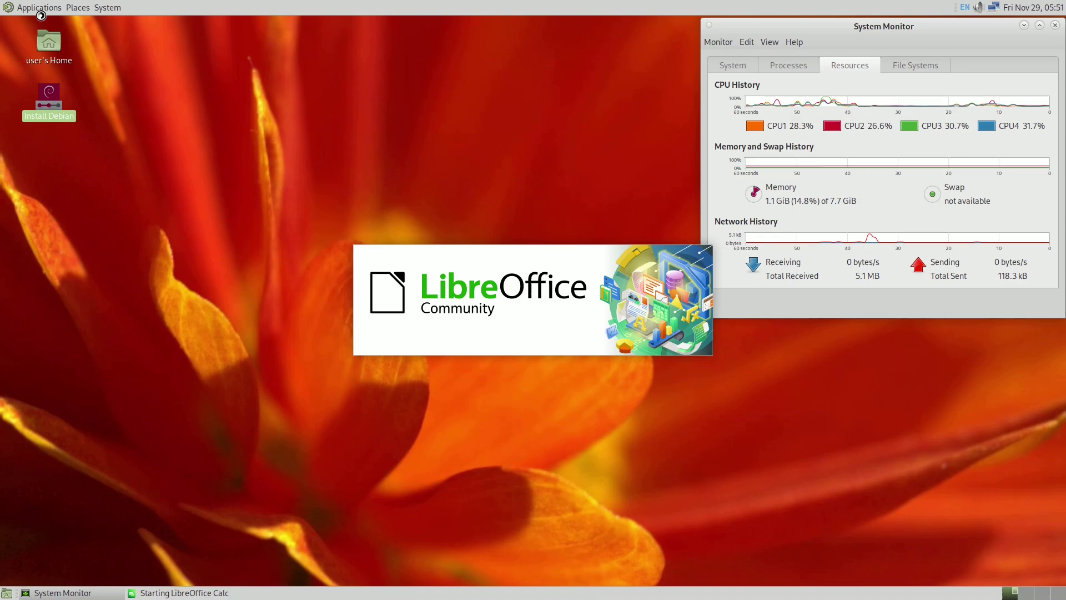
Launch Firefox ESR from the Internet applications.
left_click(39, 8)
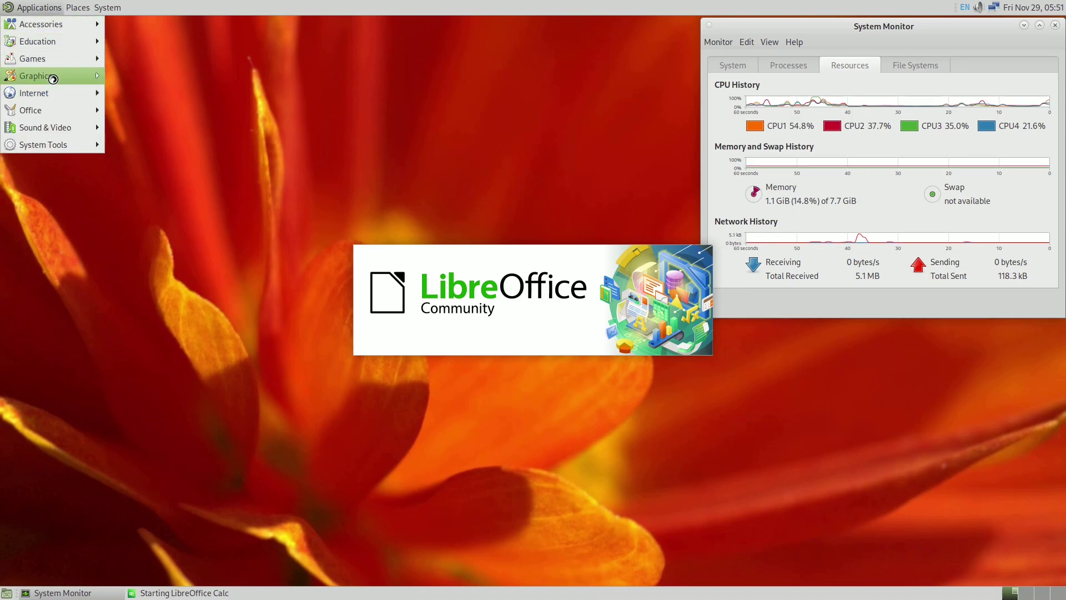
mouse_move(55, 93)
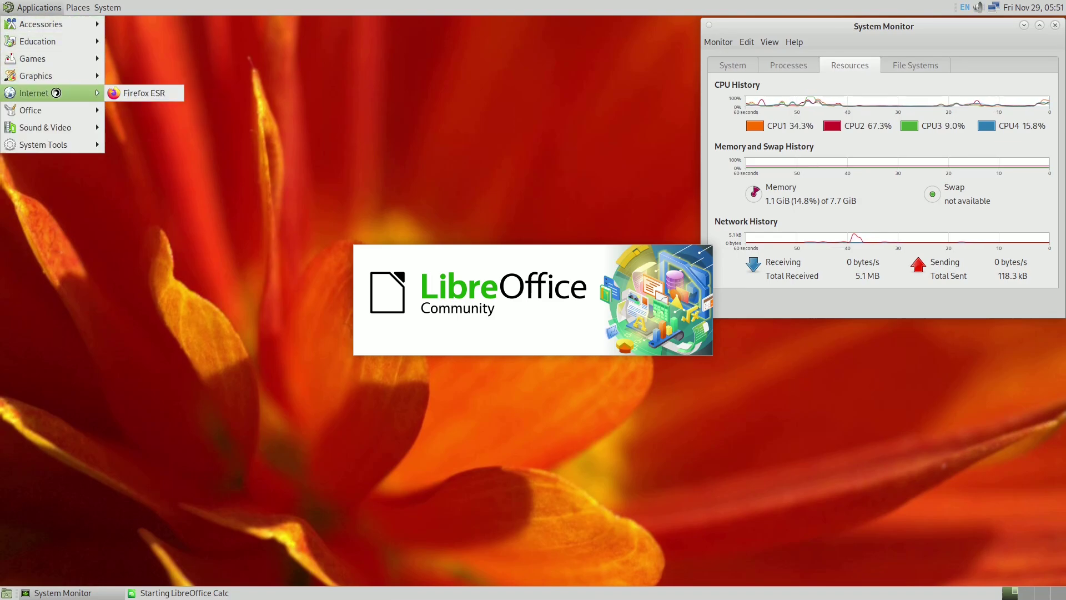
left_click(147, 92)
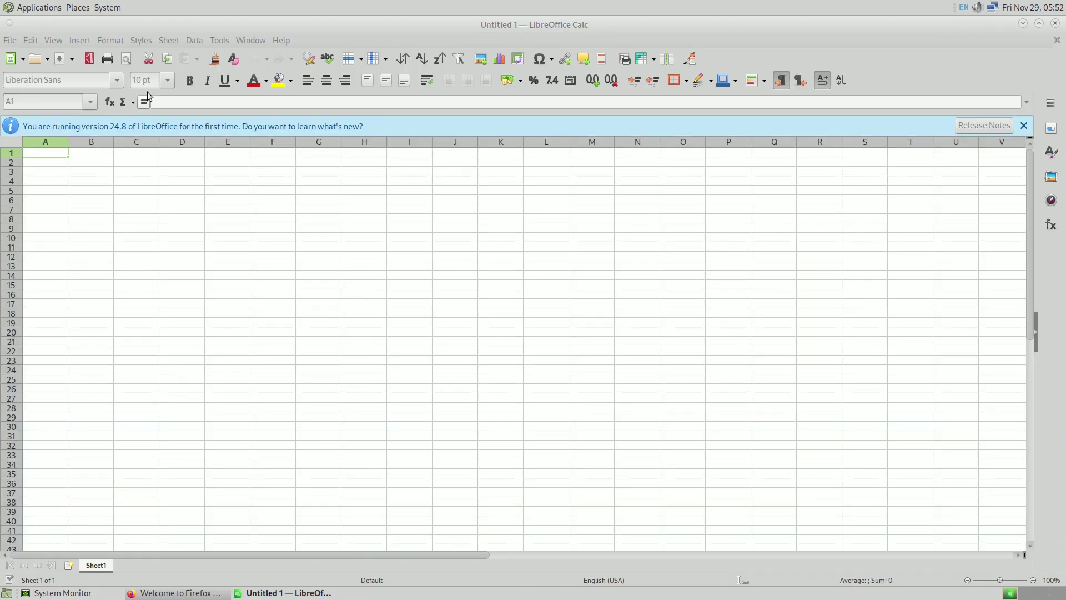
View LibreOffice's version information, then close it and the empty Calc spreadsheet.
left_click(281, 44)
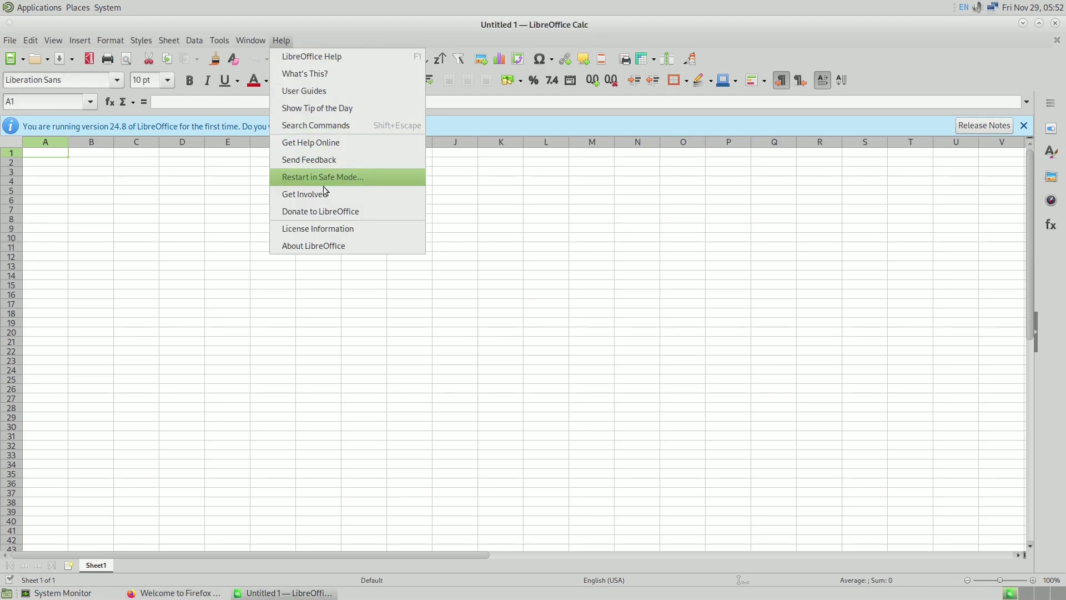
left_click(334, 247)
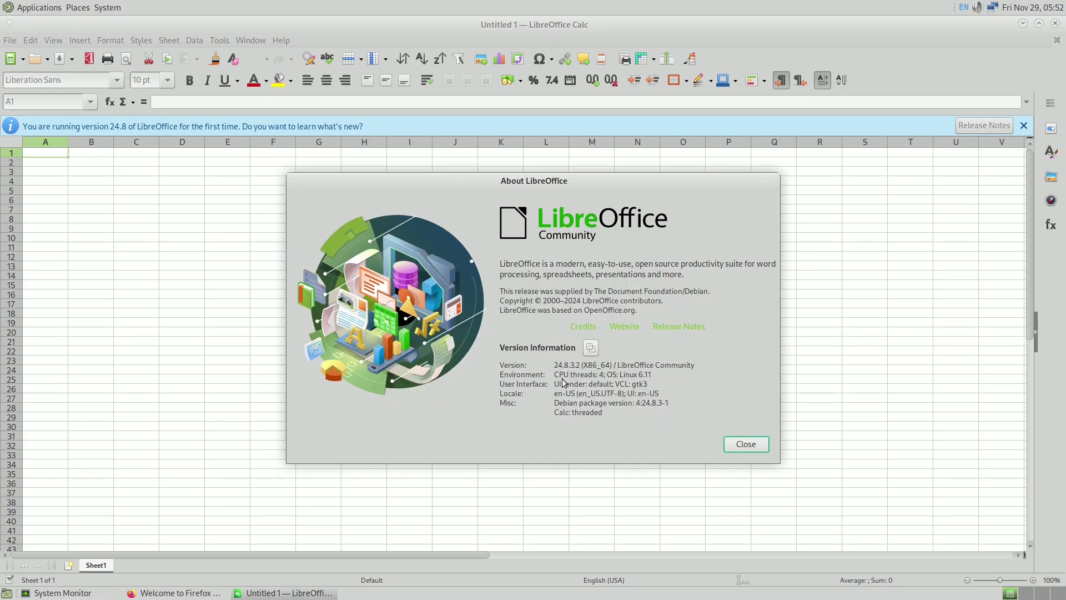
left_click(746, 445)
left_click(1056, 24)
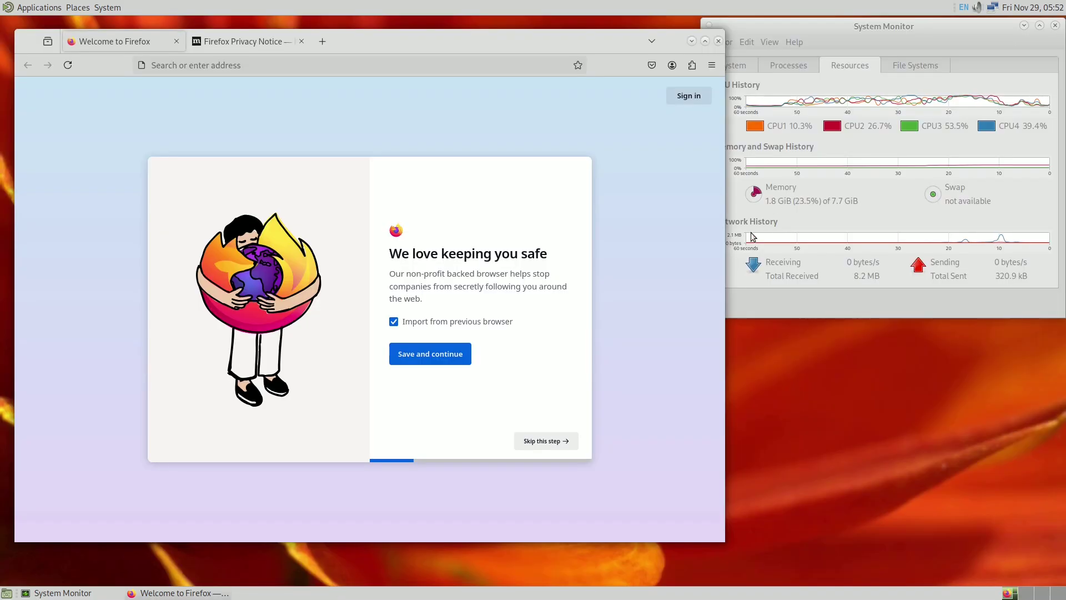
View Firefox's version information, highlight the version number and its esr (64-bit) suffix, and close the window.
left_click(712, 65)
left_click(658, 414)
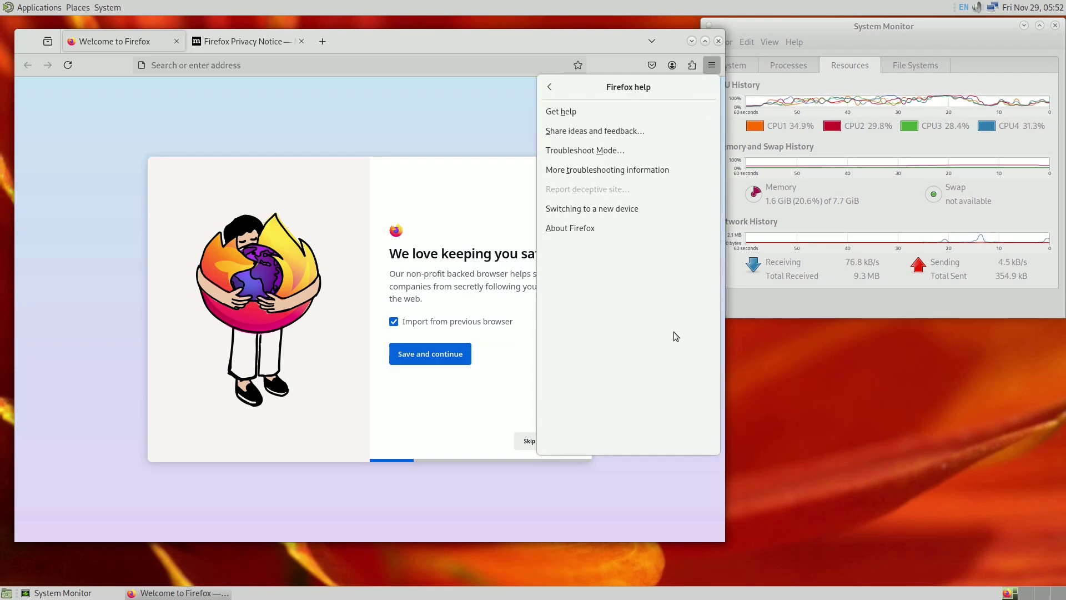
left_click(623, 231)
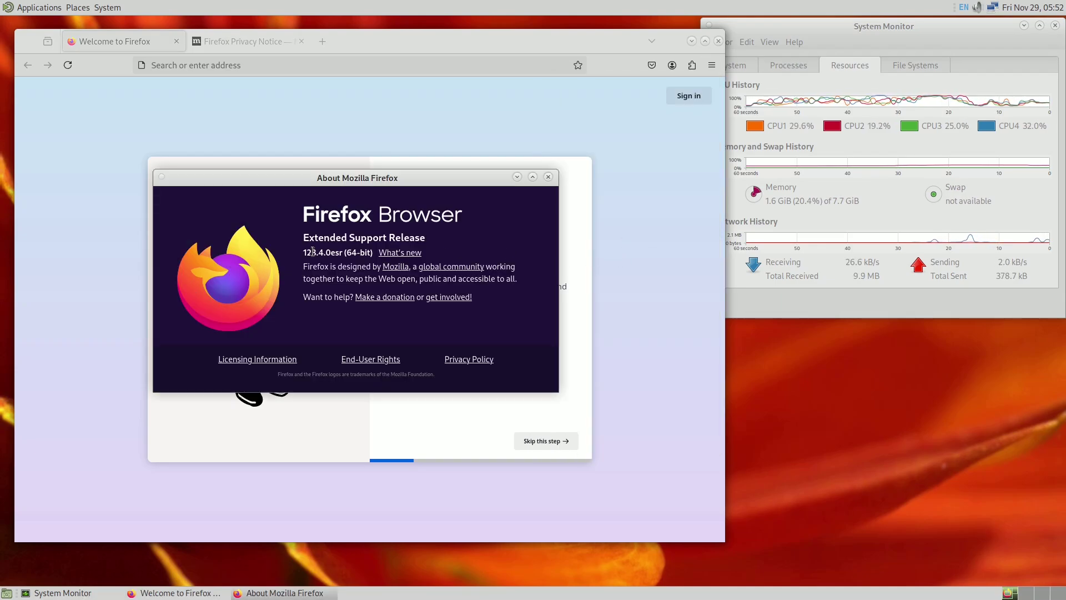
left_click_drag(303, 252, 335, 252)
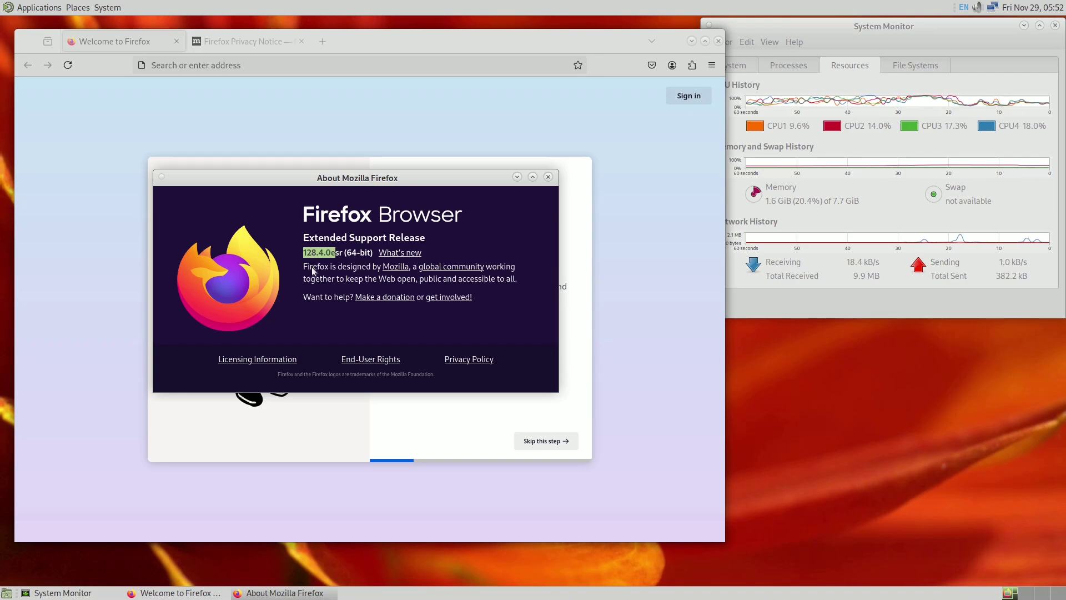
left_click(338, 253)
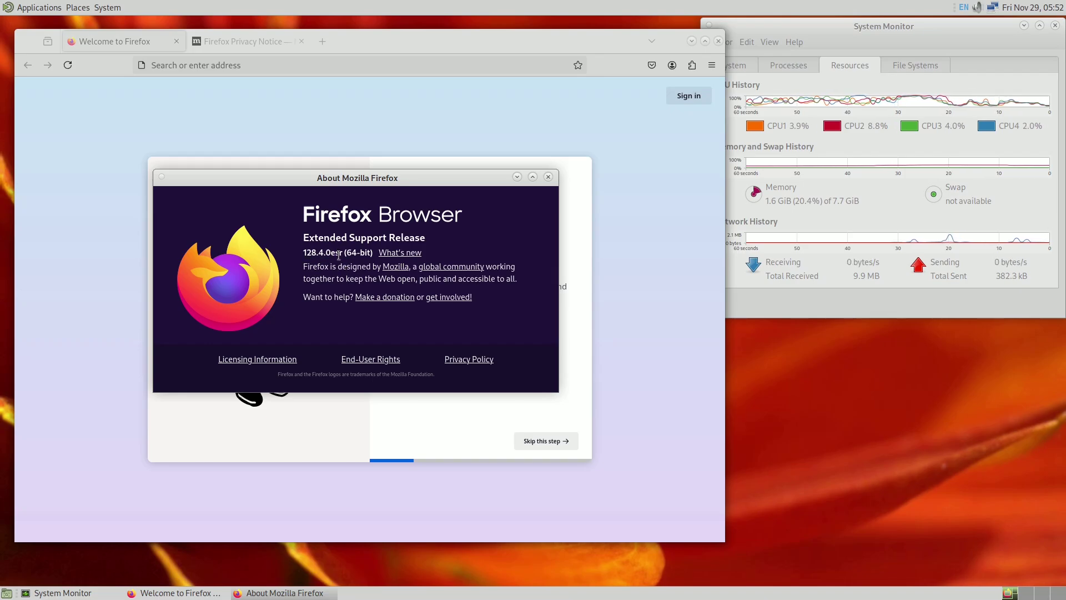
left_click_drag(336, 254, 351, 253)
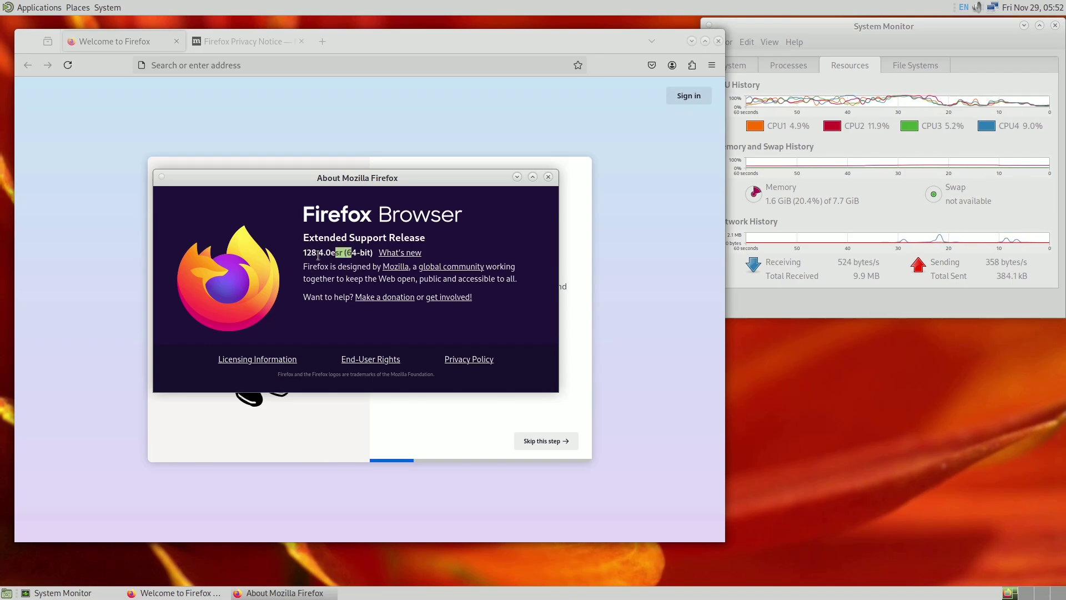
left_click(548, 176)
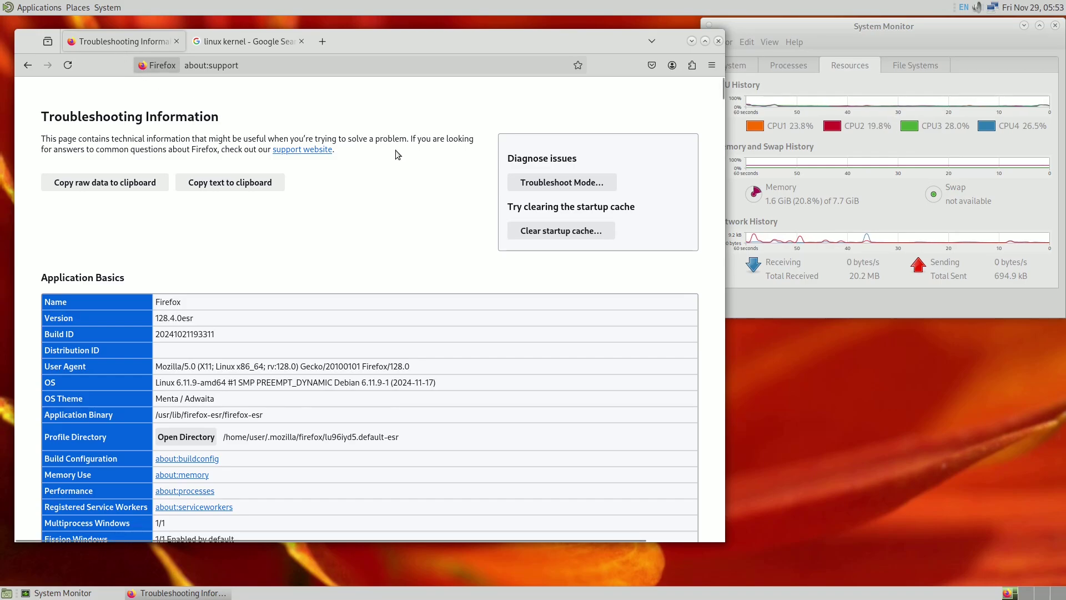
Highlight the Firefox version and the Linux kernel part of the OS entry under Application Basics.
scroll(366, 147, "down", 3)
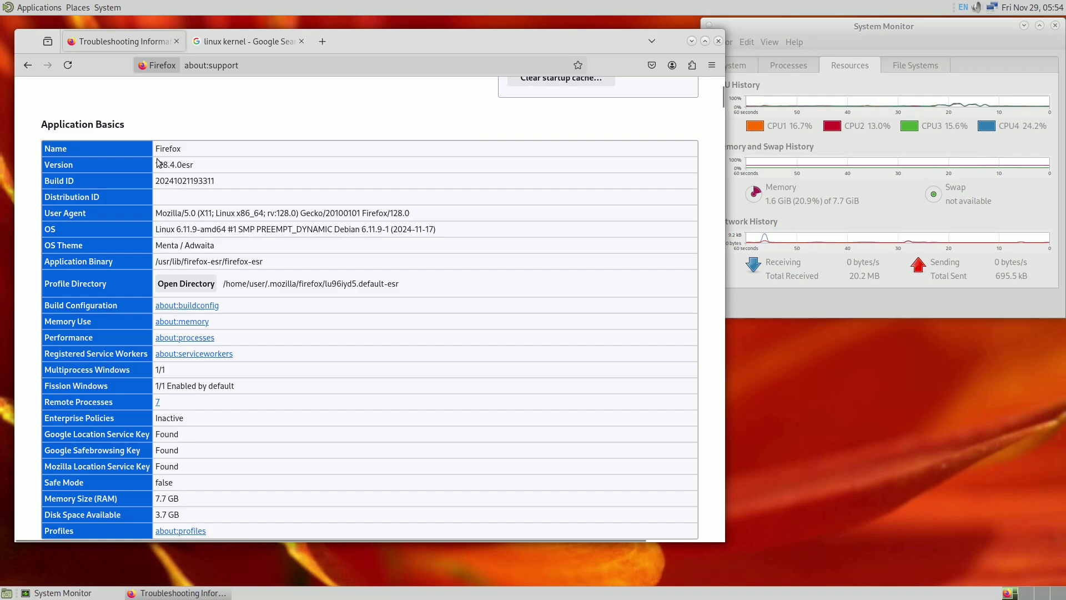
double_click(168, 164)
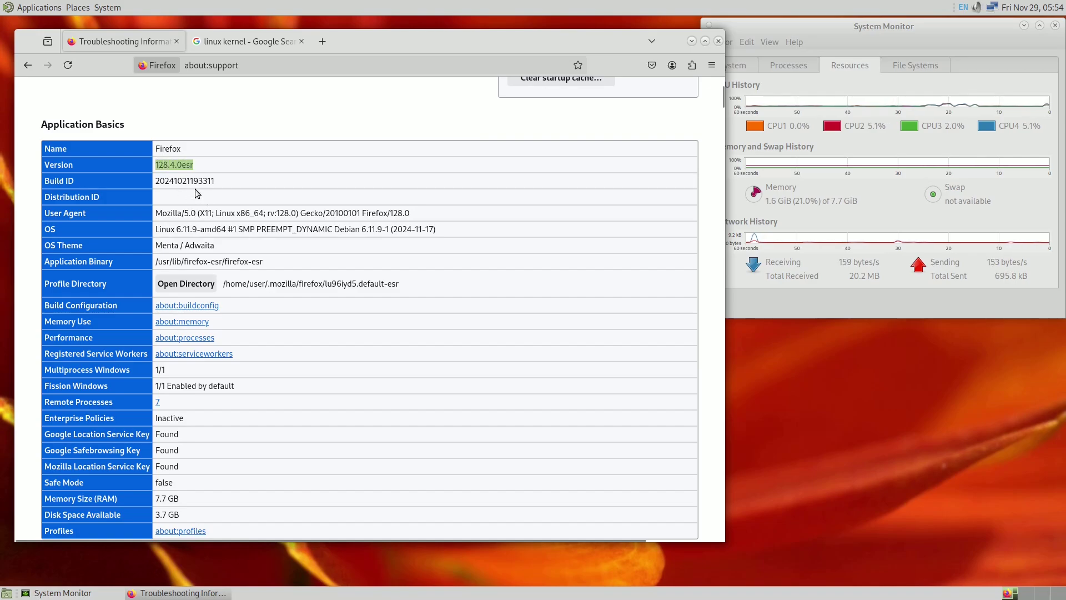
left_click_drag(155, 231, 237, 230)
left_click(236, 40)
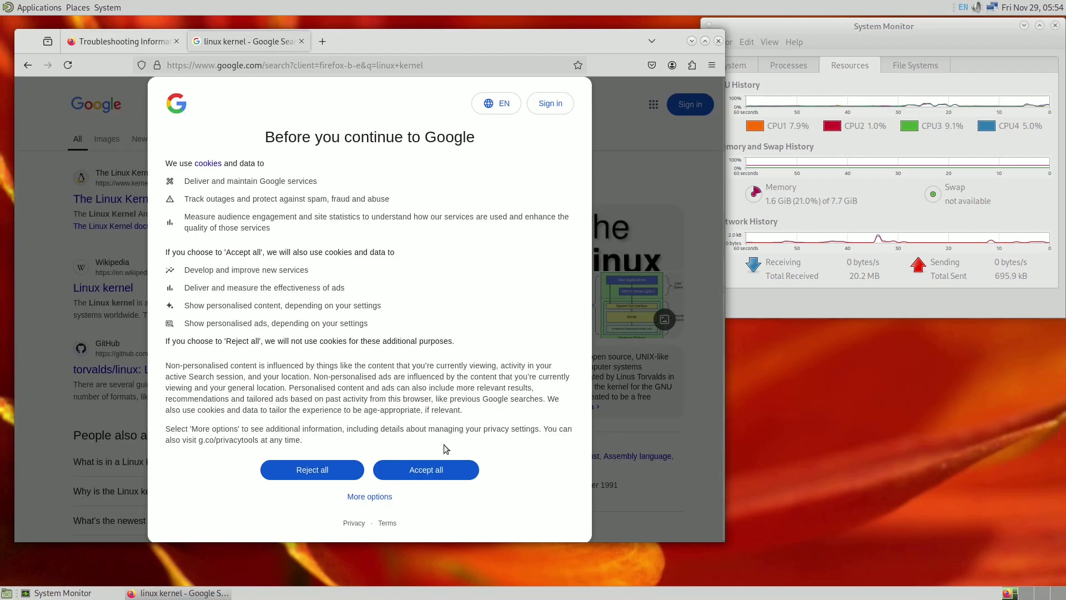
left_click(444, 470)
left_click(173, 198)
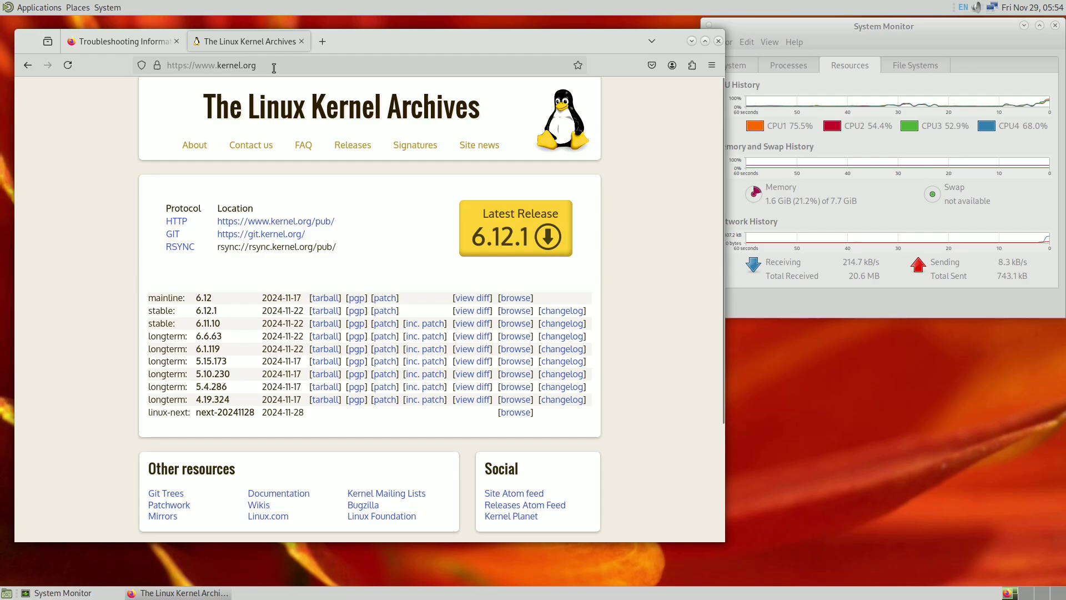
left_click_drag(274, 67, 188, 67)
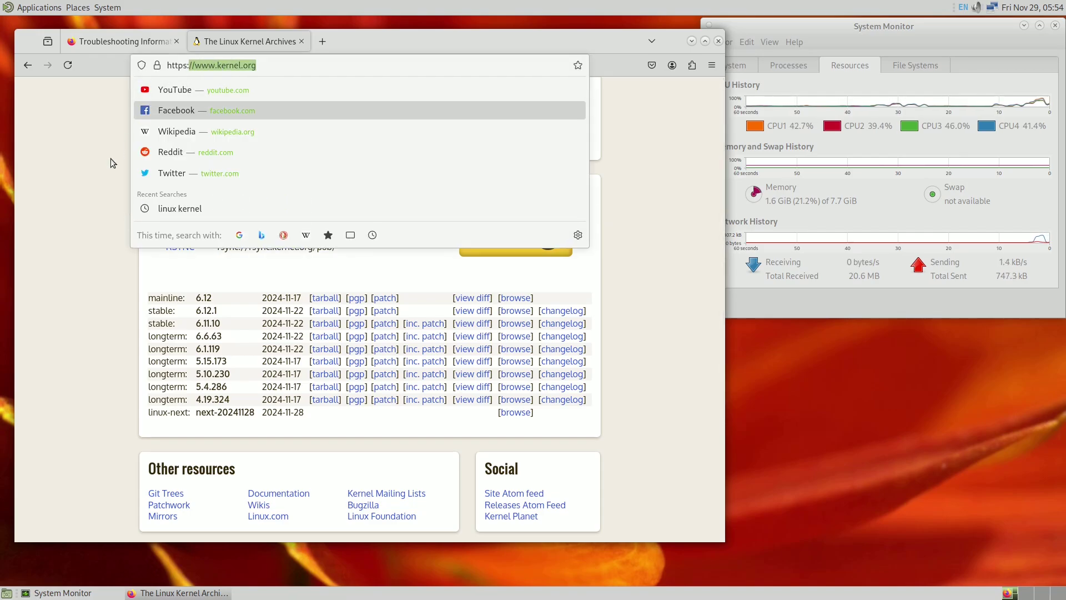
left_click(83, 220)
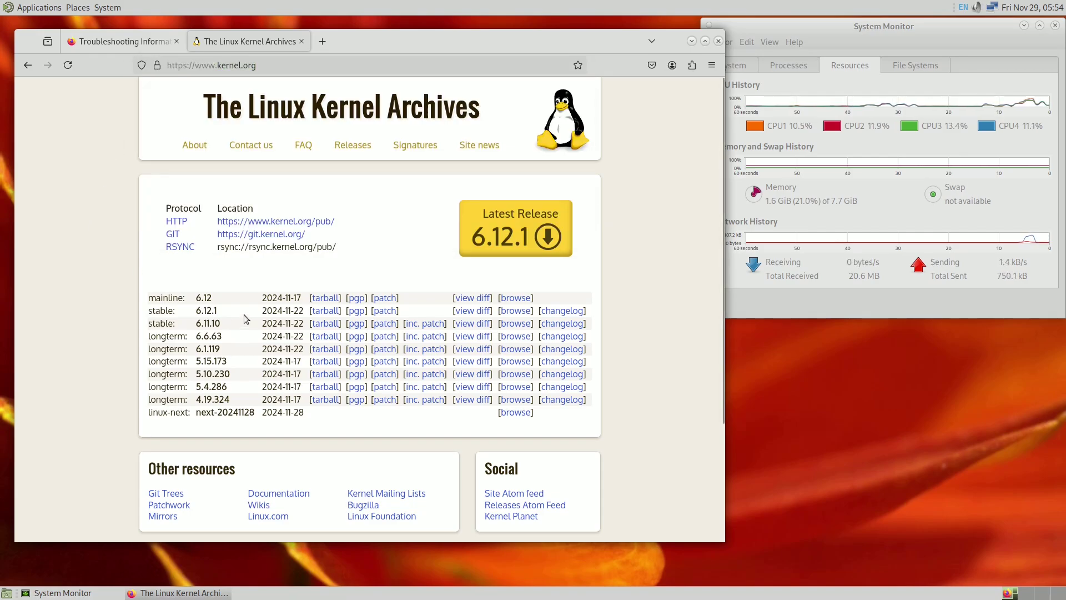
Highlight the stable 6.12.1 and 6.11.10 kernel versions, and compare them with the OS entry on Firefox's Troubleshooting Information page.
left_click_drag(232, 304, 147, 311)
left_click(217, 309)
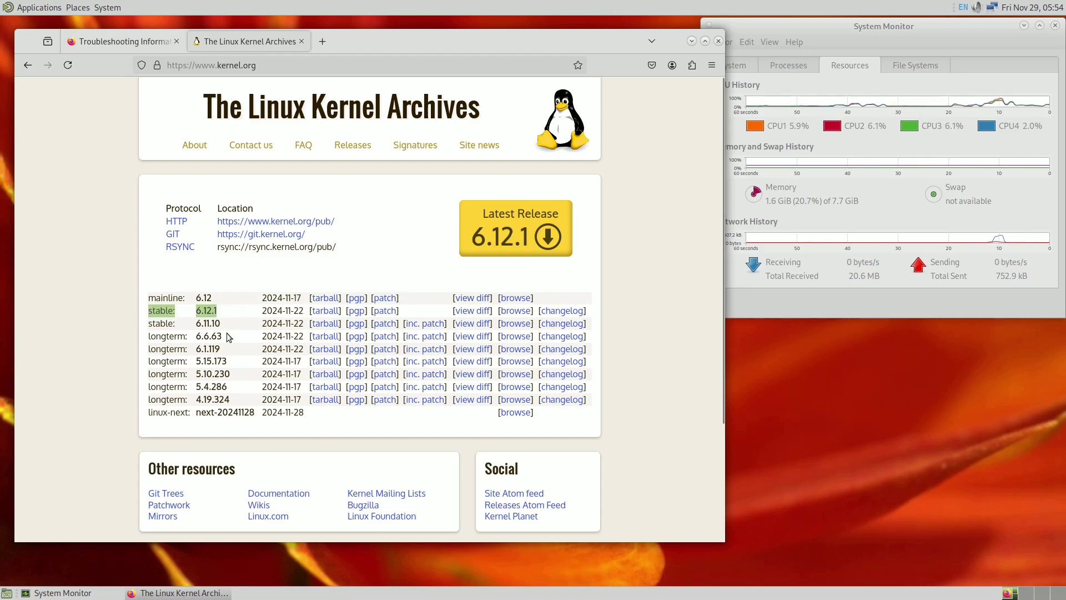
left_click_drag(222, 324, 201, 325)
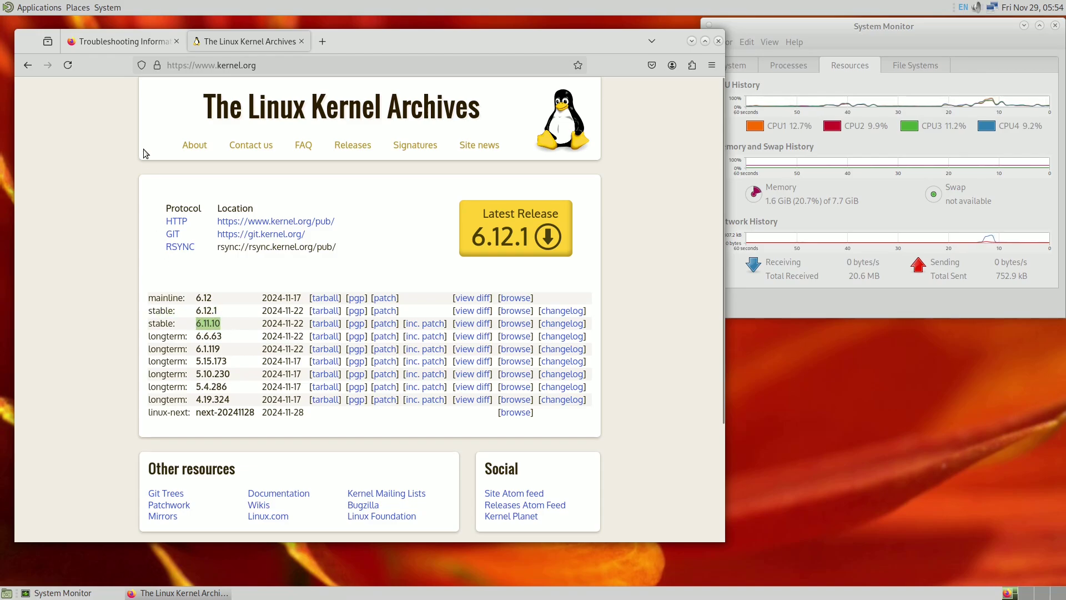
left_click(128, 42)
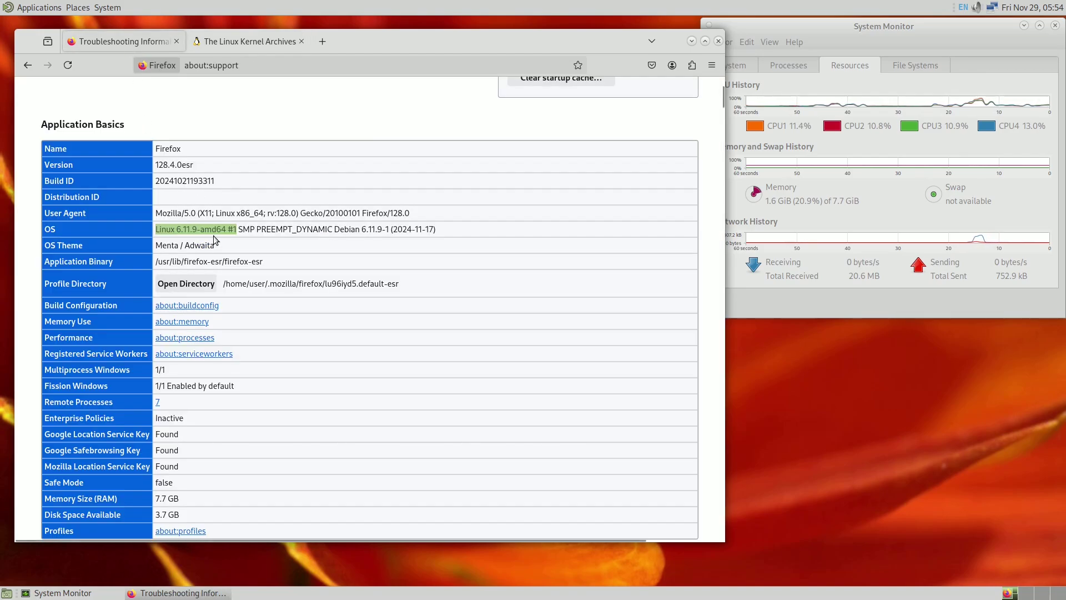
Open the Releases page of kernel.org and examine the release and projected EOL dates in the longterm release kernels table.
left_click(234, 49)
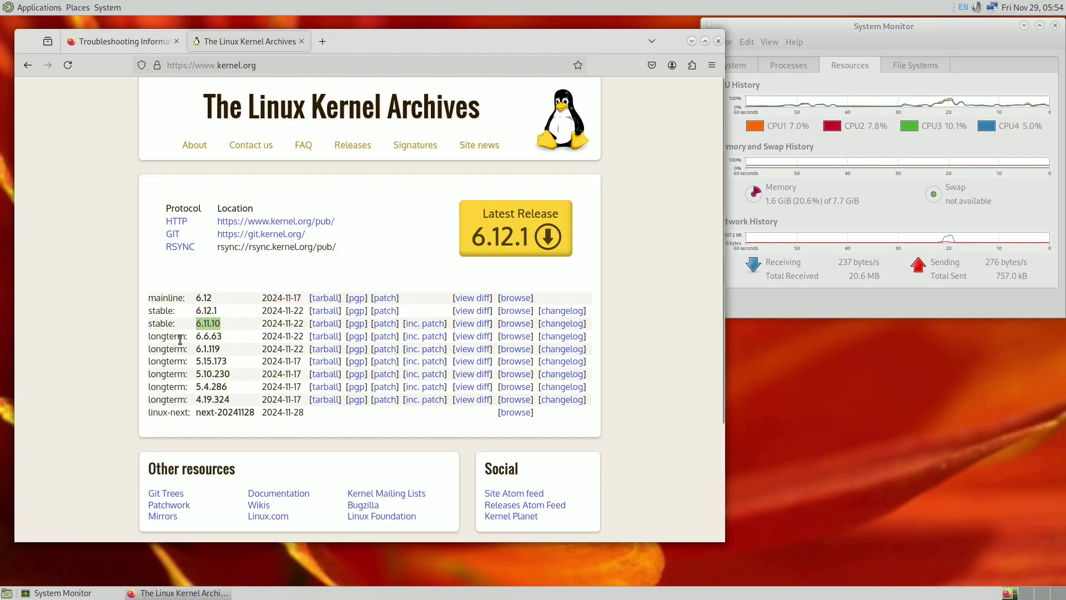
left_click(352, 144)
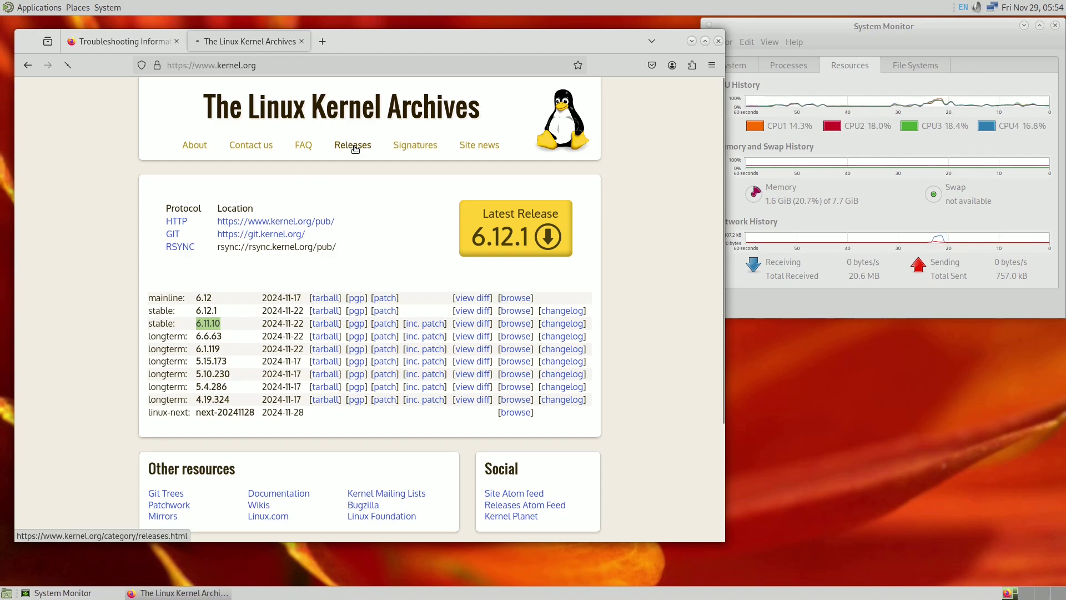
scroll(306, 170, "down", 3)
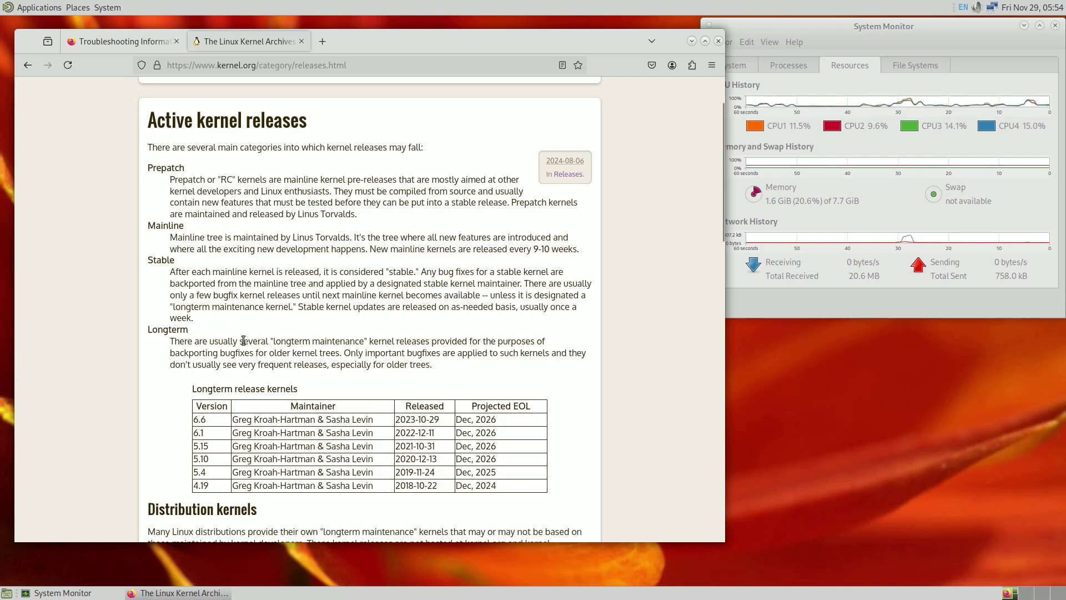
scroll(245, 341, "down", 5)
scroll(245, 340, "up", 3)
left_click_drag(192, 261, 481, 332)
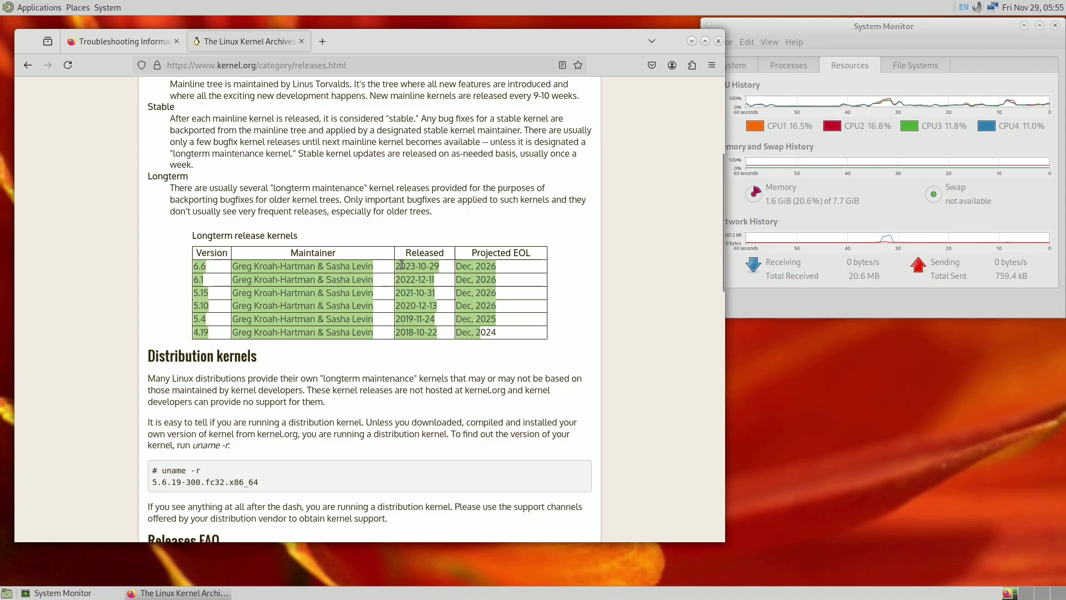
left_click_drag(402, 265, 435, 312)
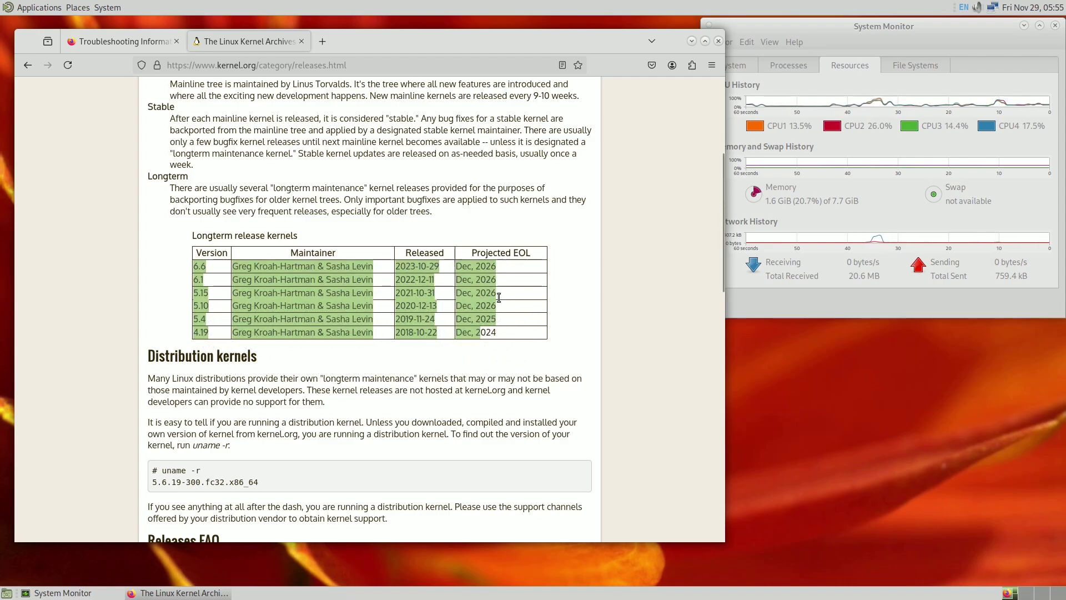
left_click(506, 276)
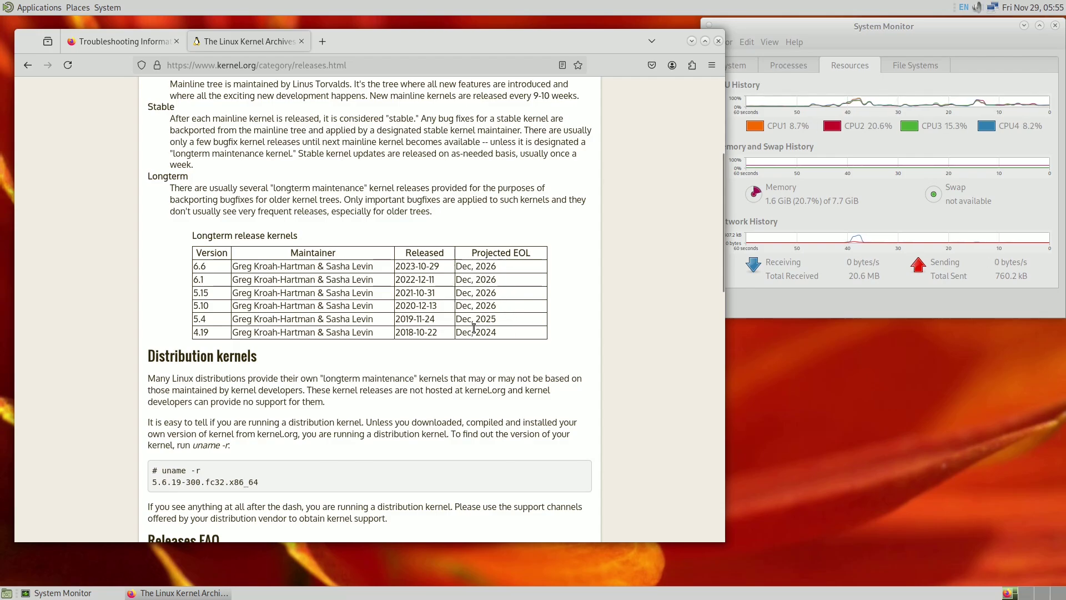
Read the Distribution kernels section and highlight the uname -r command.
scroll(464, 330, "down", 5)
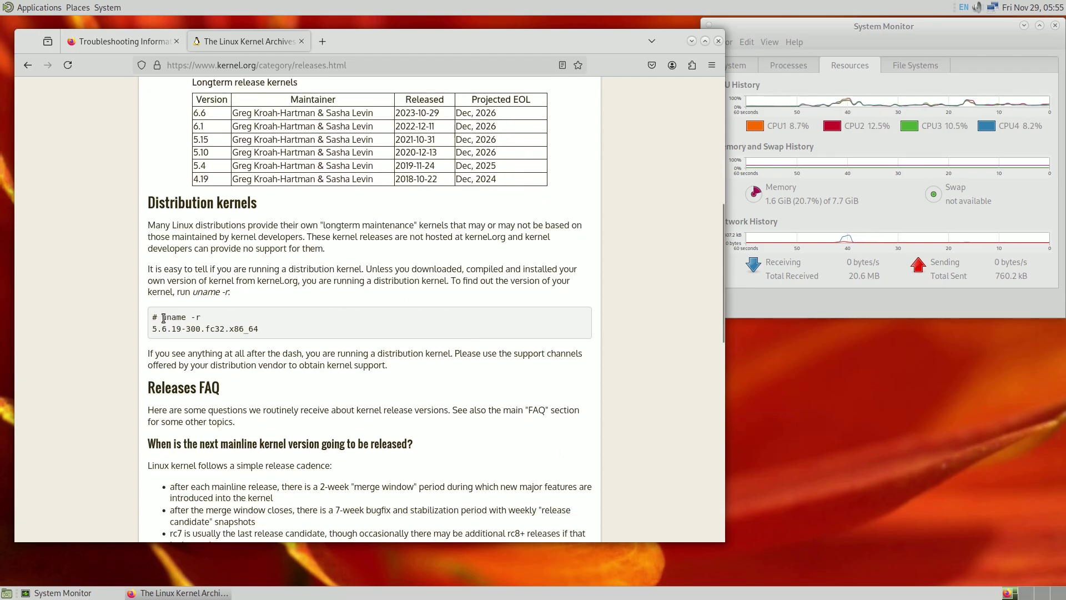
left_click_drag(163, 318, 201, 320)
left_click(183, 327)
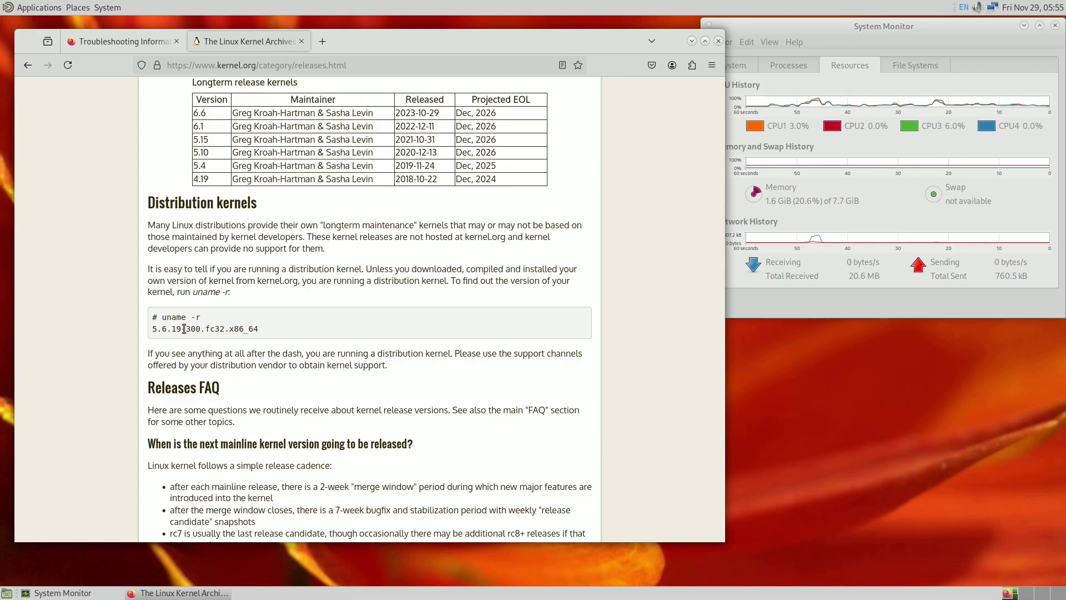
Return to the Troubleshooting Information page and highlight the OS theme, available disk space and Firefox Features entries.
left_click(138, 35)
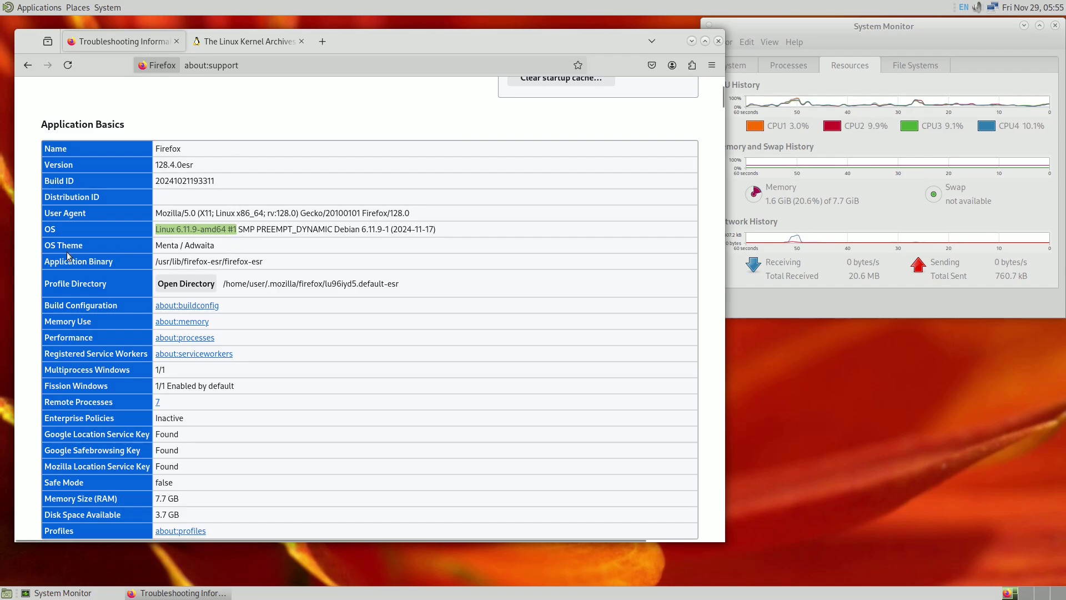
left_click_drag(225, 246, 159, 242)
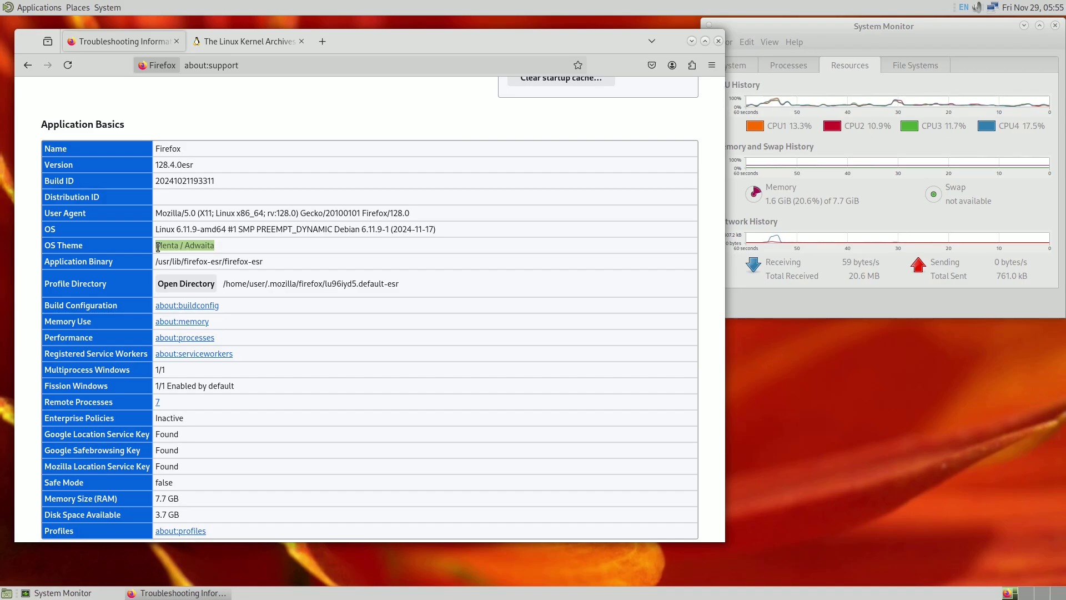
scroll(218, 318, "down", 5)
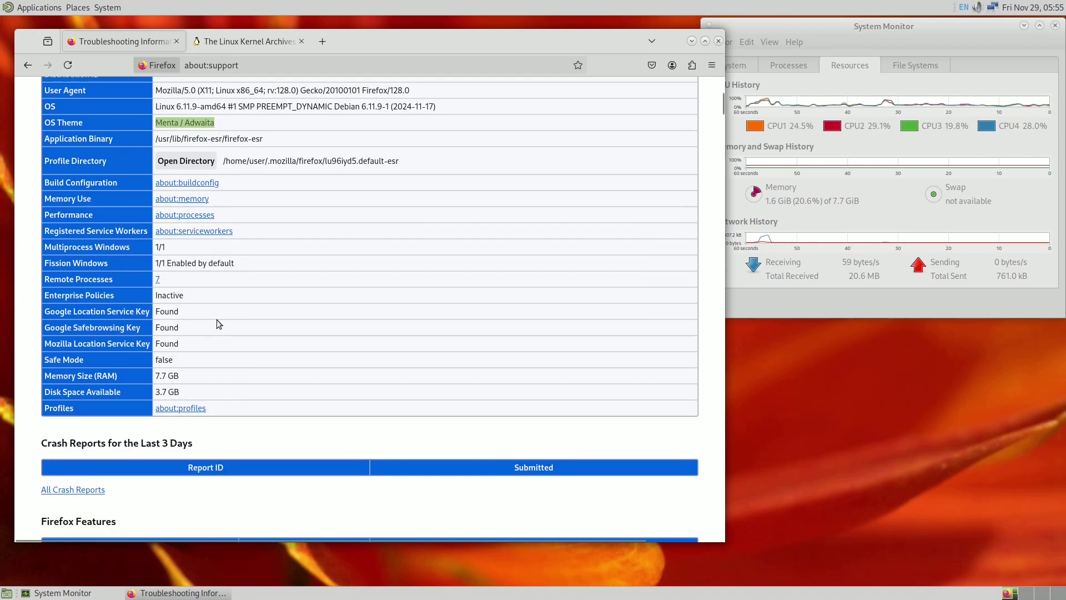
left_click_drag(200, 344, 154, 362)
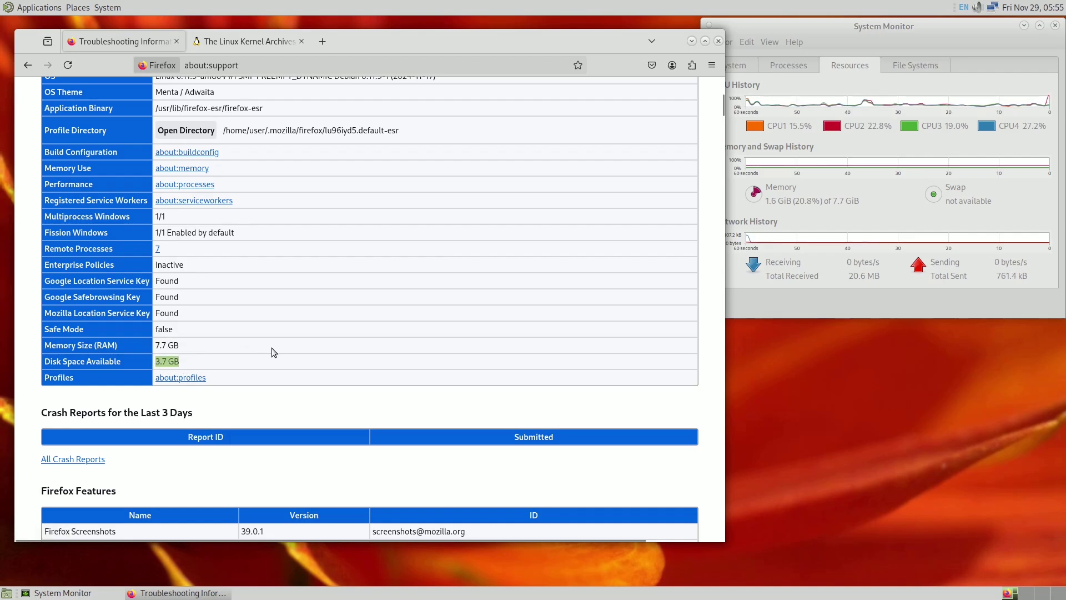
scroll(285, 348, "down", 7)
left_click_drag(214, 301, 348, 357)
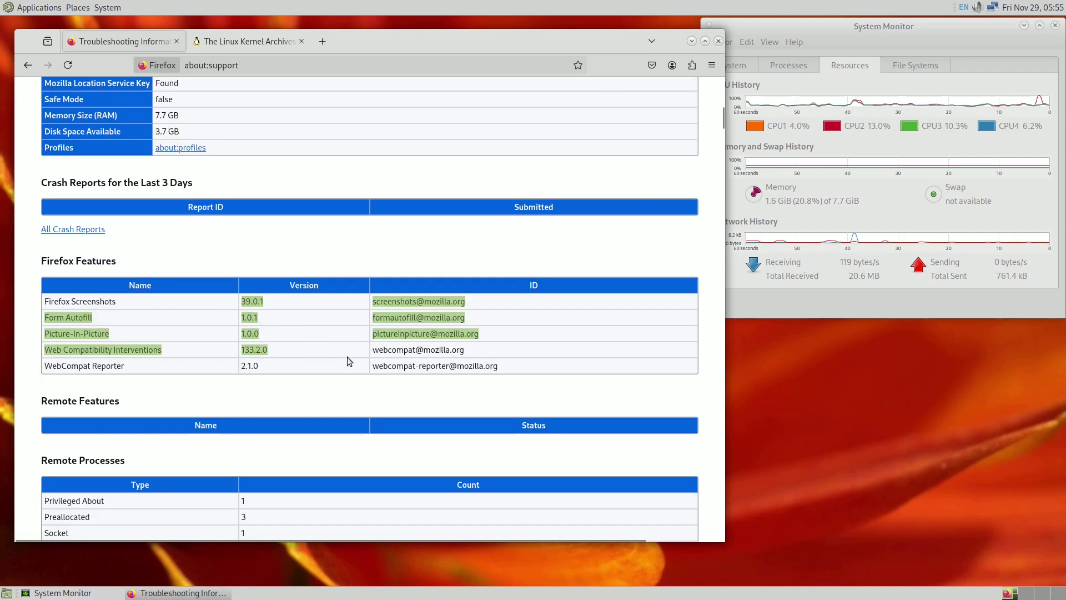
Look through the WebGL 1 and WebGL 2 driver details in the graphics information.
scroll(352, 360, "down", 10)
scroll(354, 364, "down", 20)
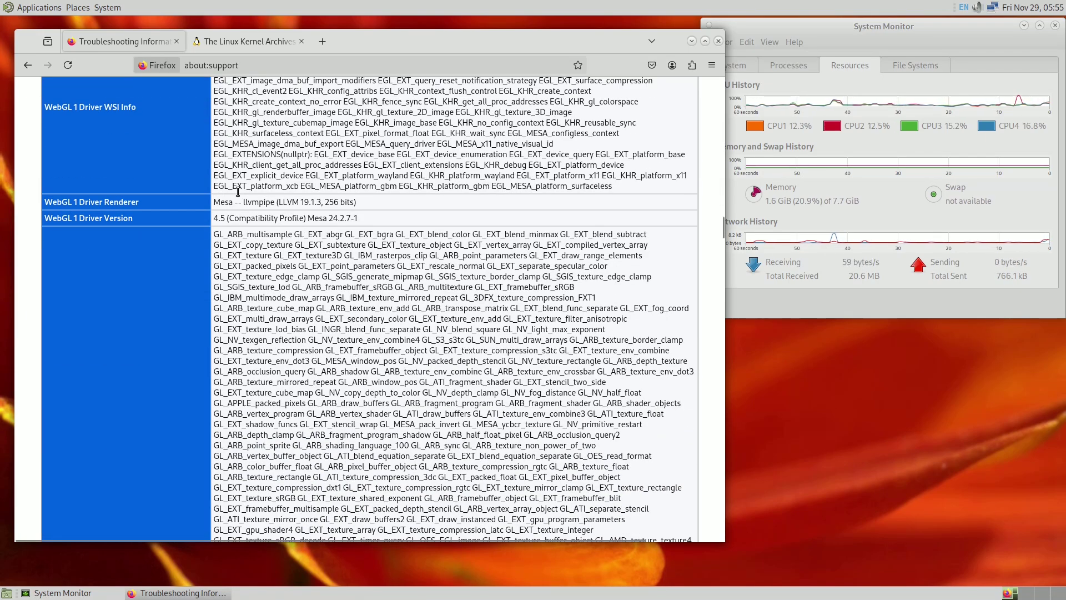
scroll(383, 252, "down", 5)
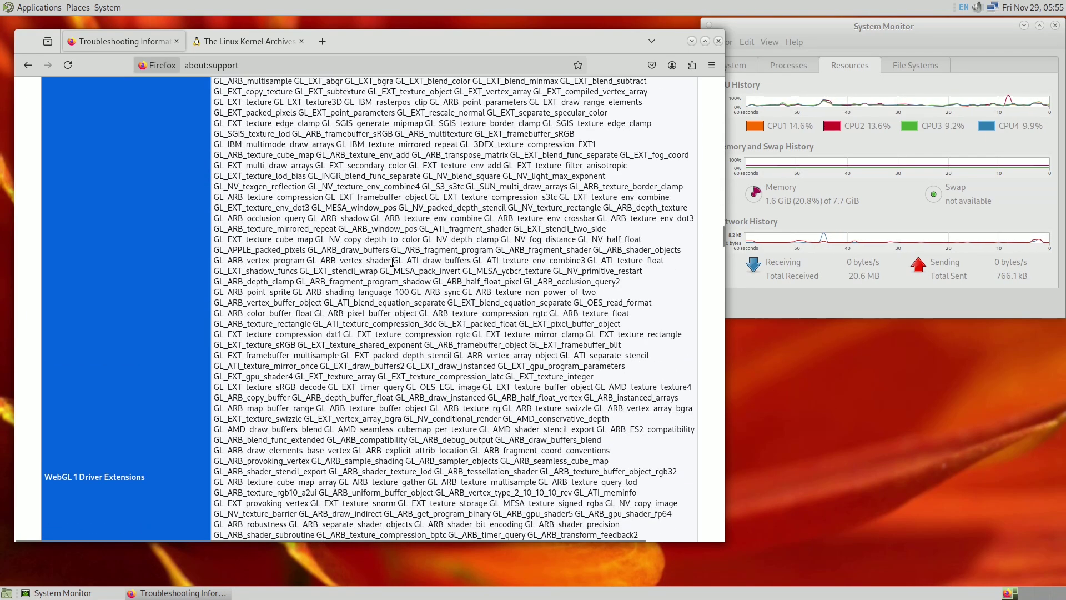
scroll(392, 261, "down", 20)
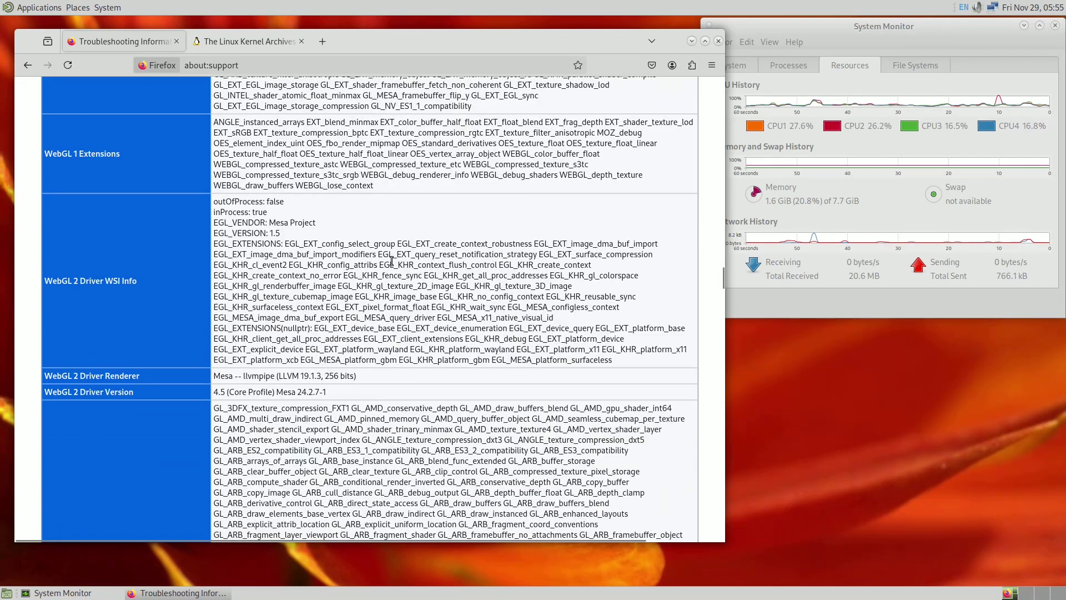
scroll(392, 261, "down", 5)
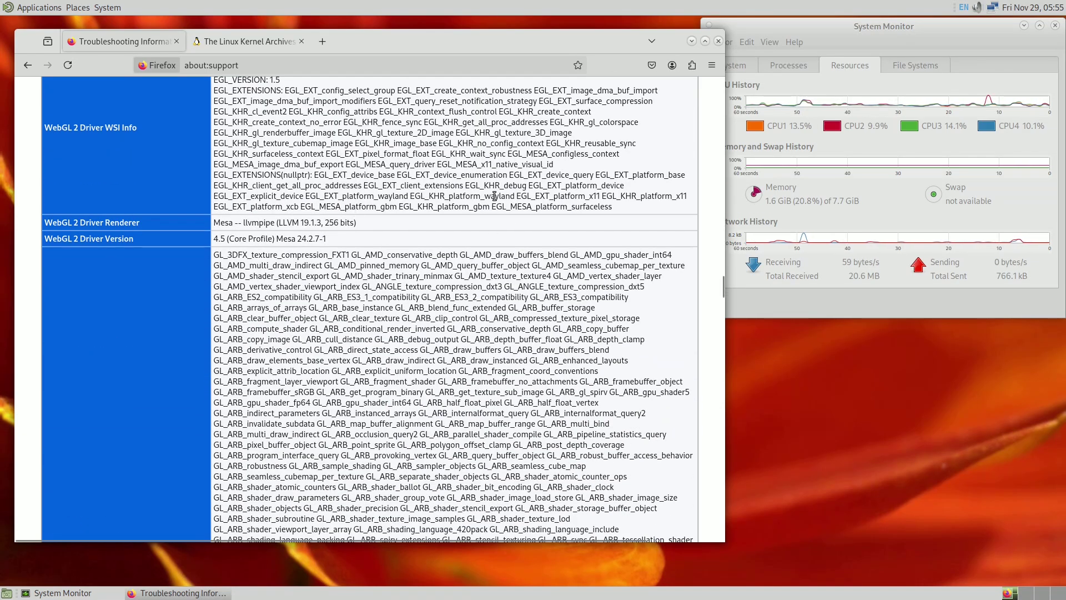
scroll(500, 187, "down", 7)
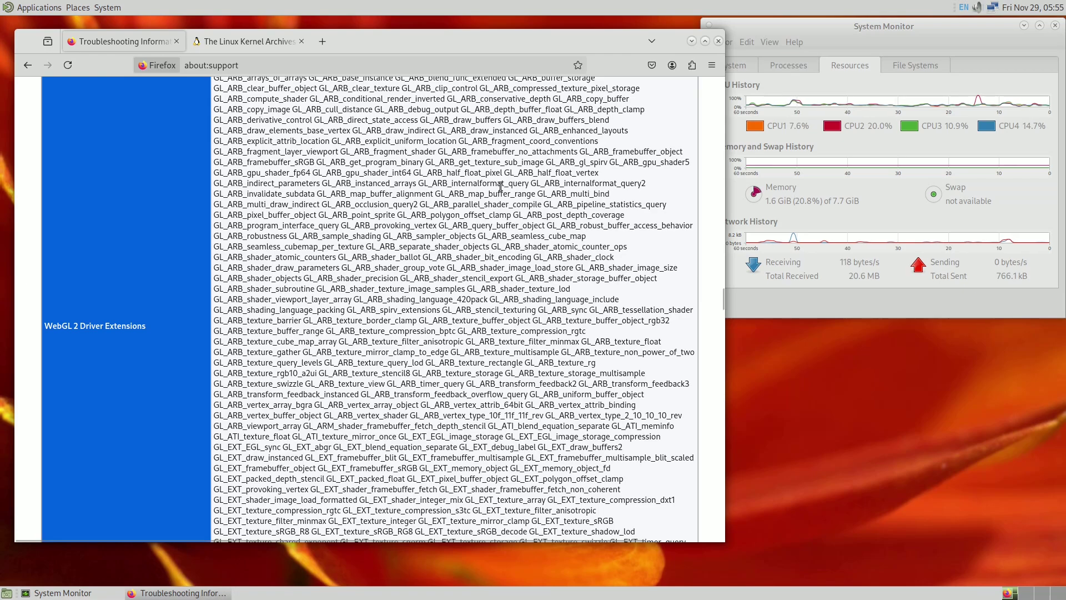
scroll(500, 187, "down", 20)
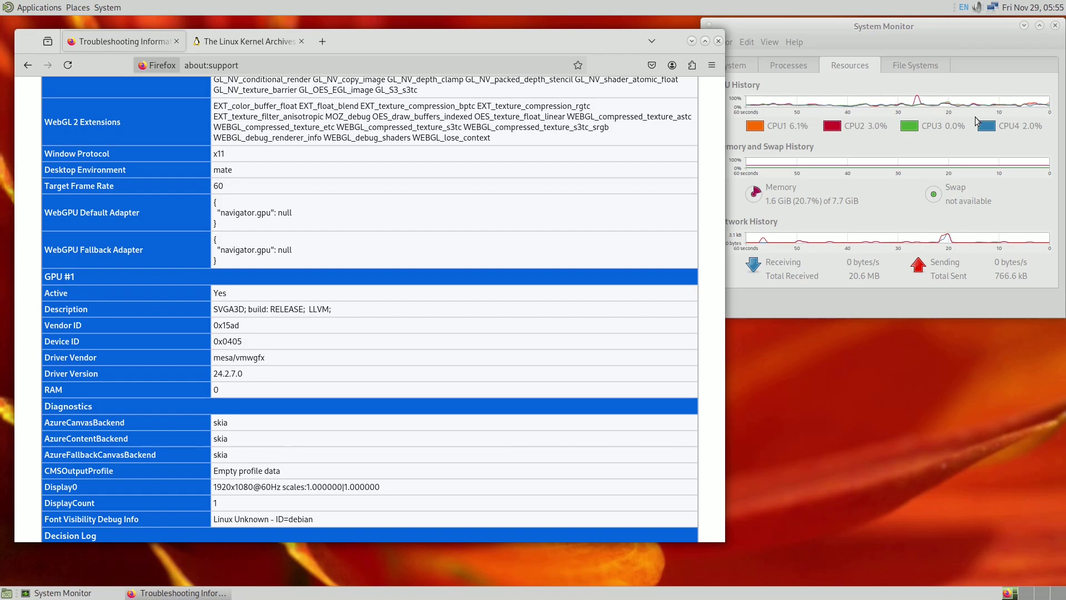
Review the GPU #1 details, graphics diagnostics and Decision Log entries.
scroll(450, 262, "down", 1)
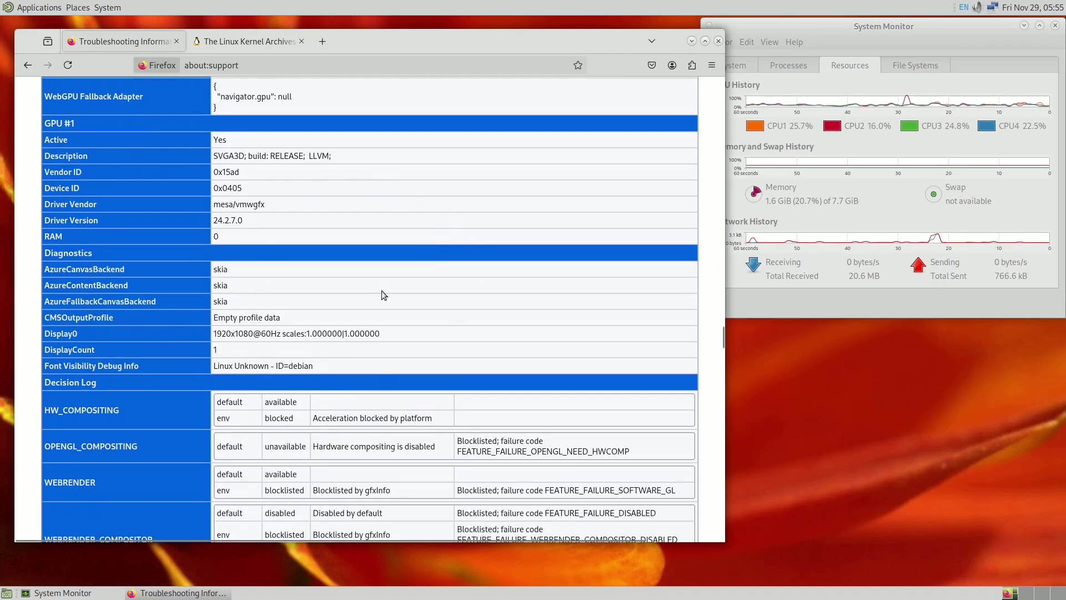
scroll(441, 363, "down", 3)
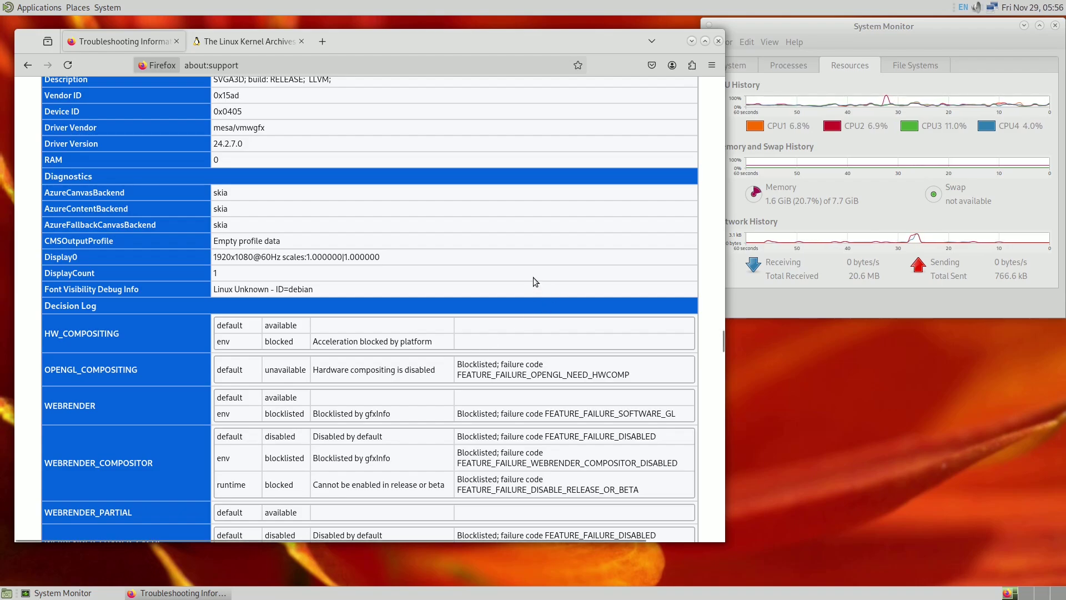
scroll(533, 277, "down", 15)
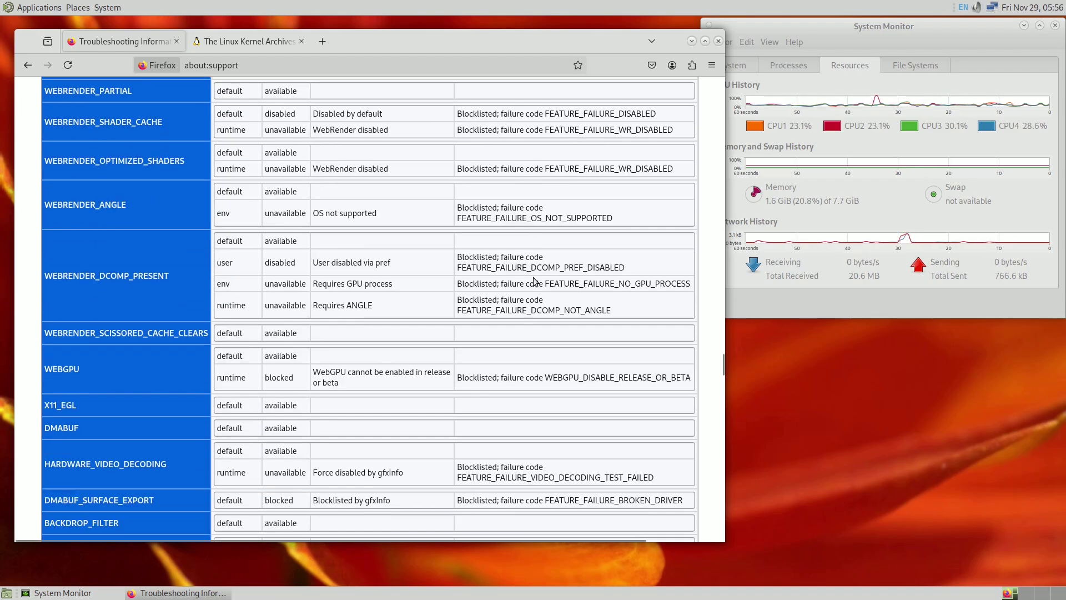
scroll(534, 278, "down", 12)
scroll(533, 277, "down", 9)
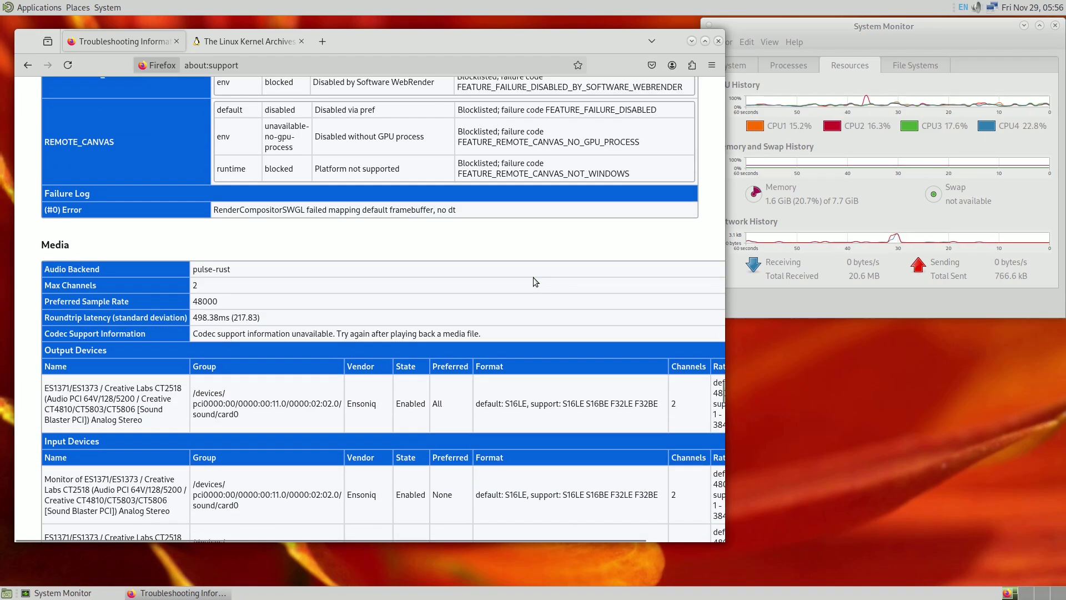
Examine the Media section's audio output and input devices and continue to the Environment Variables table.
scroll(535, 281, "down", 5)
scroll(535, 281, "up", 5)
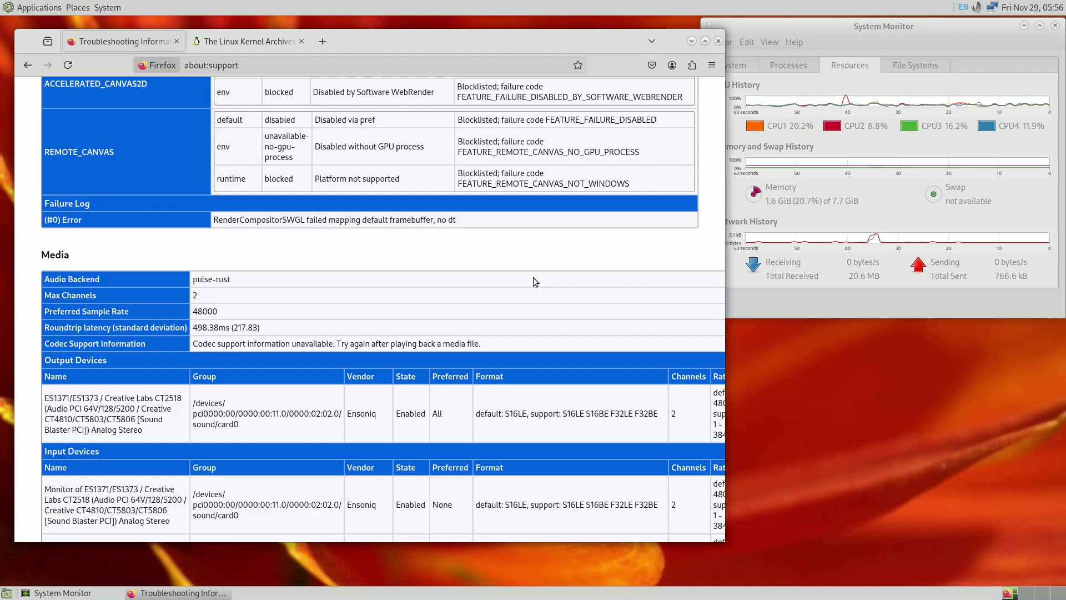
scroll(534, 280, "down", 3)
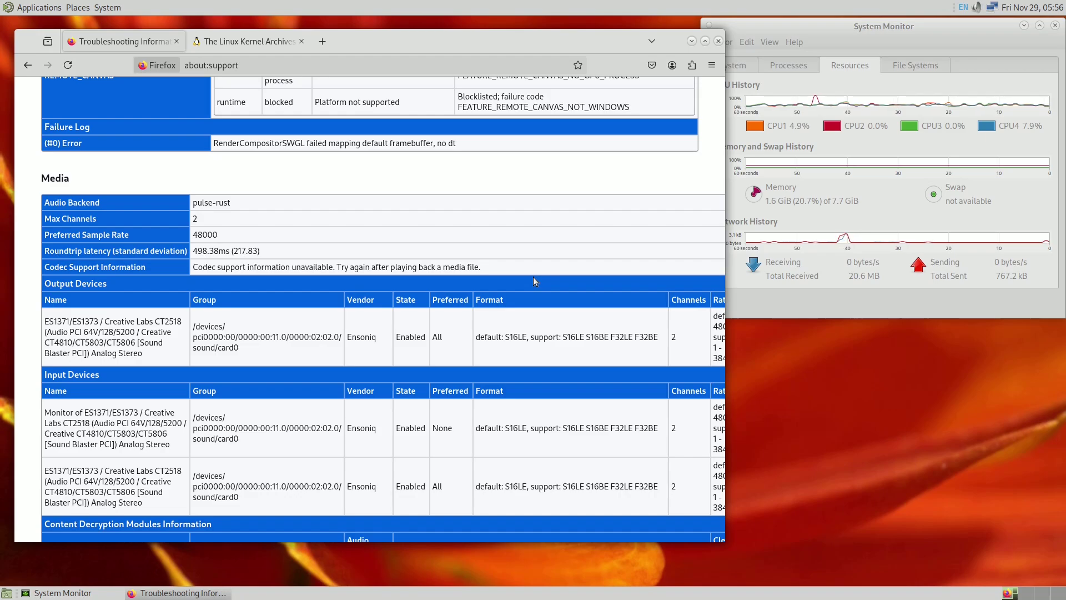
scroll(533, 277, "down", 3)
scroll(533, 277, "down", 12)
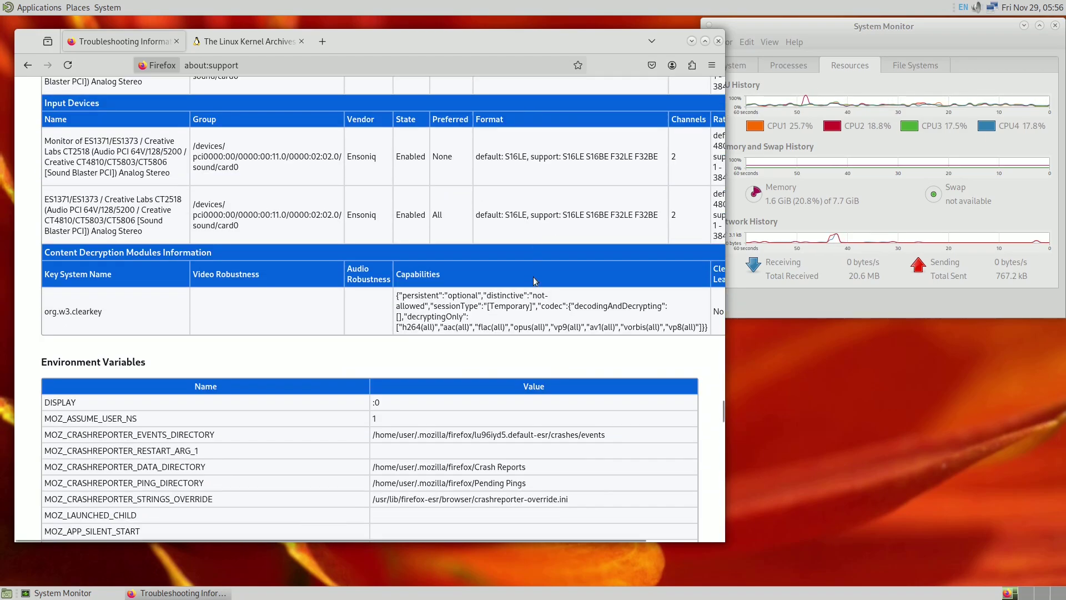
Read the Troubleshooting Information page from Environment Variables to Content Analysis (DLP) and close Firefox.
scroll(533, 276, "down", 20)
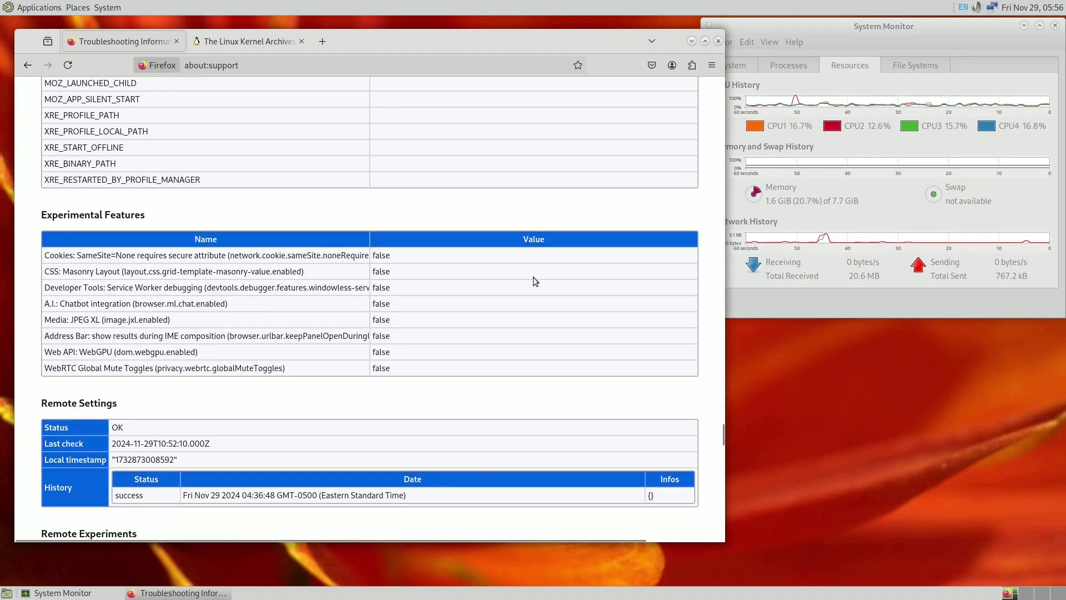
scroll(533, 276, "down", 5)
scroll(464, 119, "up", 2)
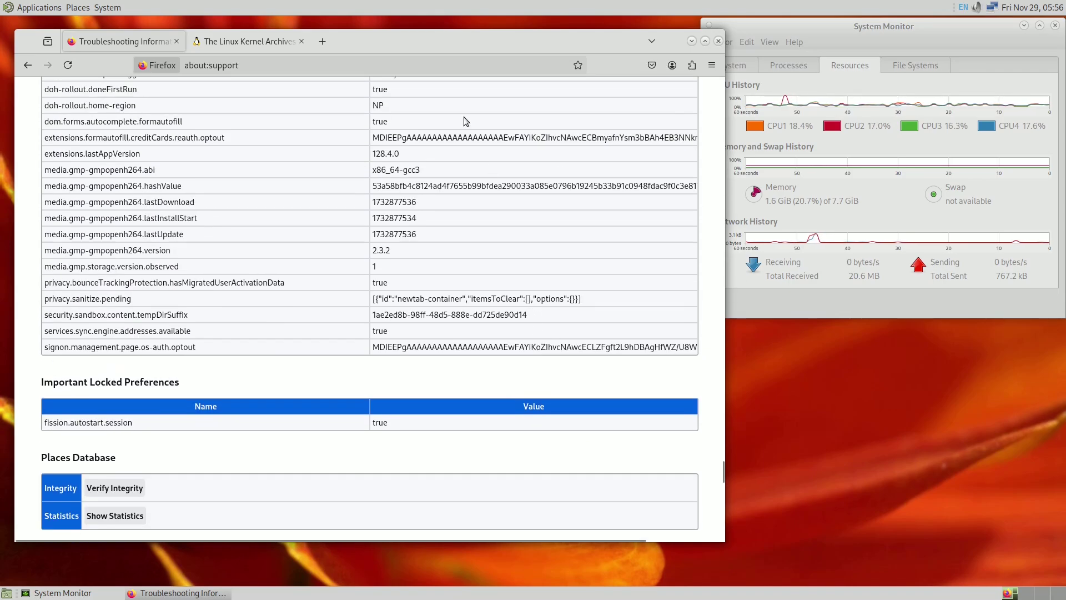
scroll(332, 282, "down", 10)
scroll(332, 282, "down", 15)
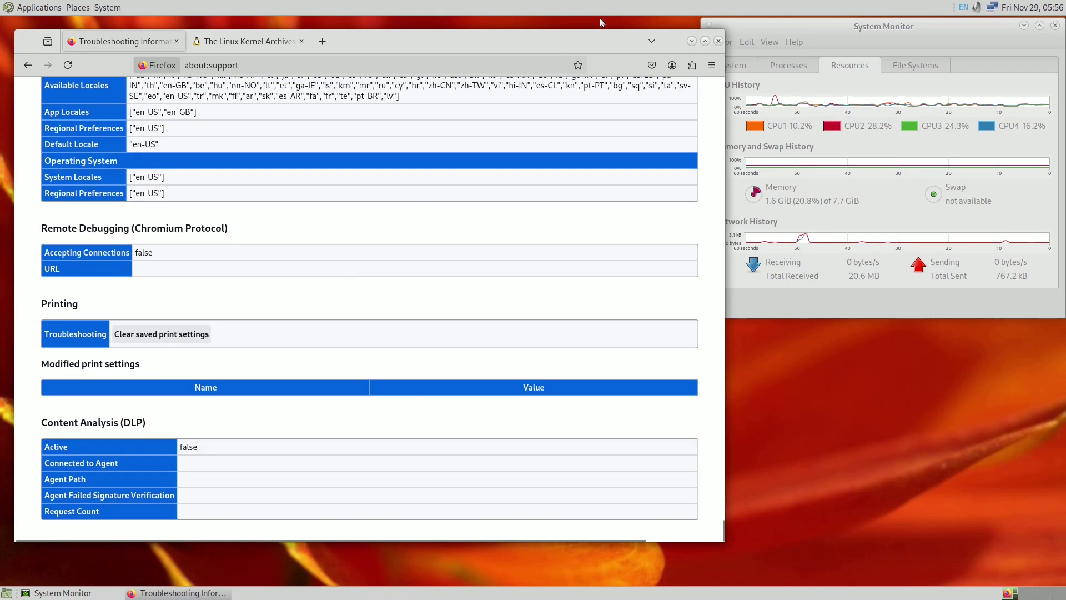
key("Num_Lock")
left_click(719, 41)
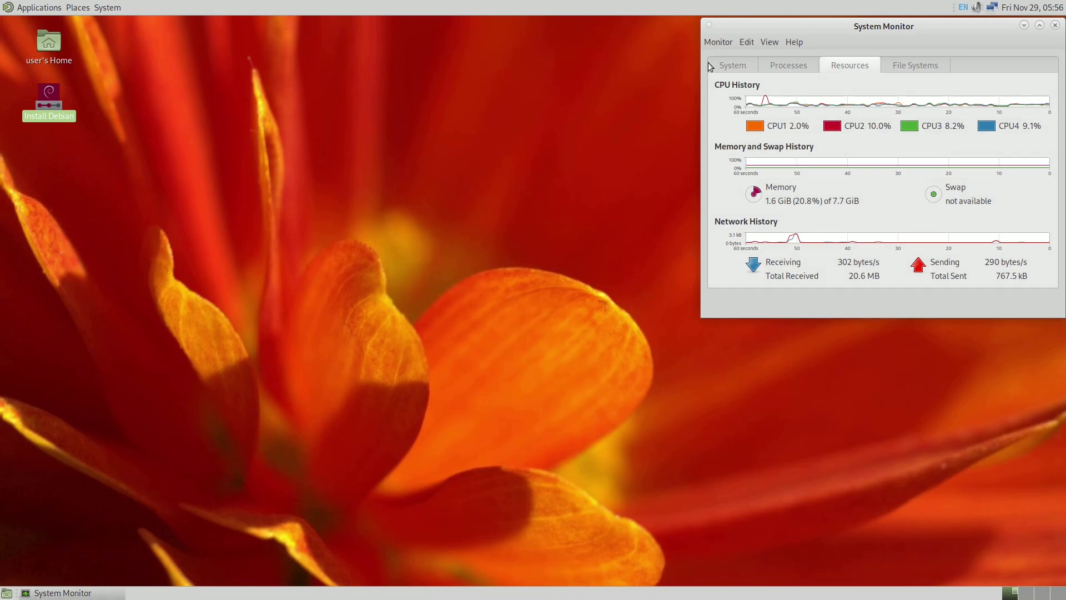
Maximize System Monitor, review its running processes and mounted file systems, and close it.
left_click(1038, 26)
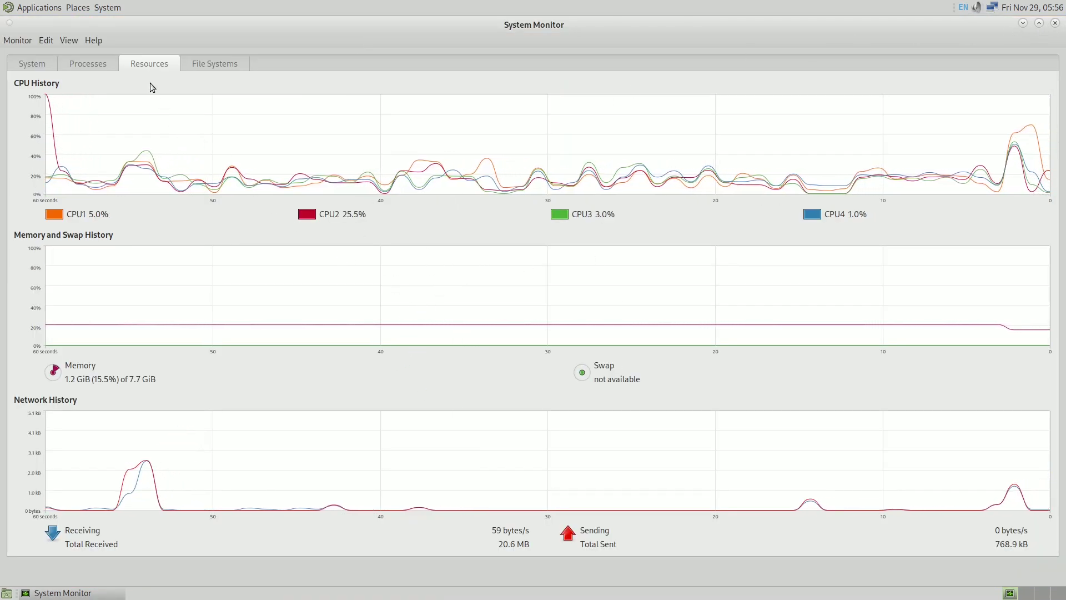
left_click(90, 63)
scroll(577, 272, "down", 5)
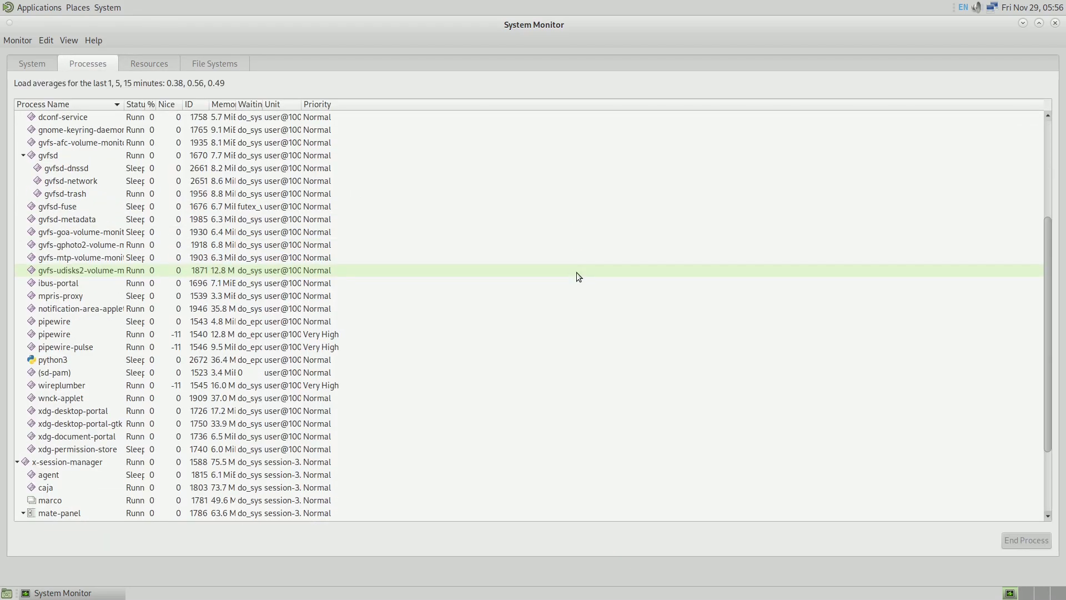
left_click(45, 65)
left_click(213, 64)
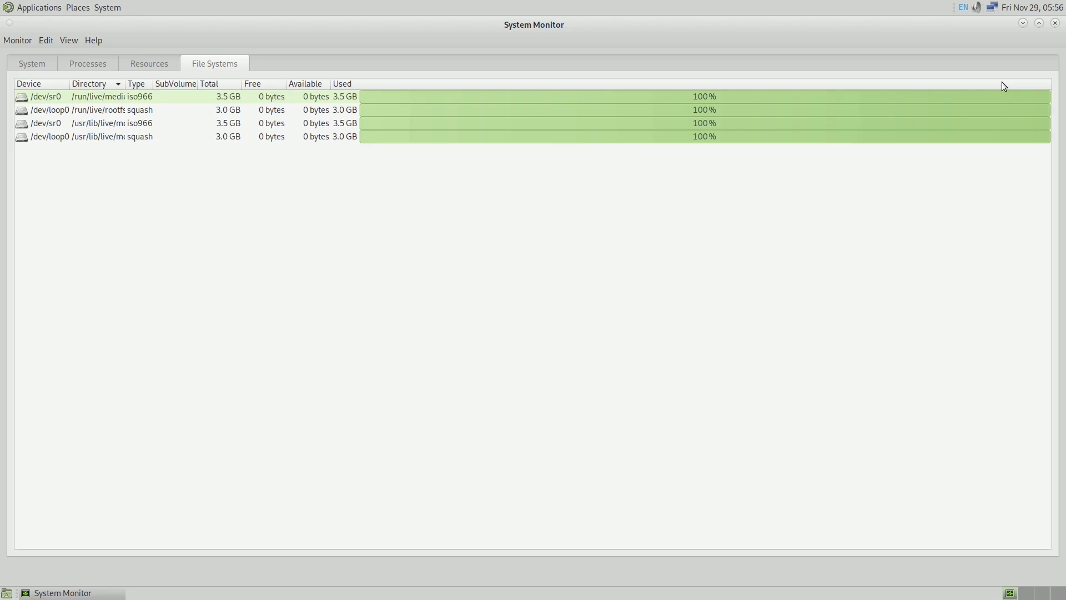
left_click(1054, 24)
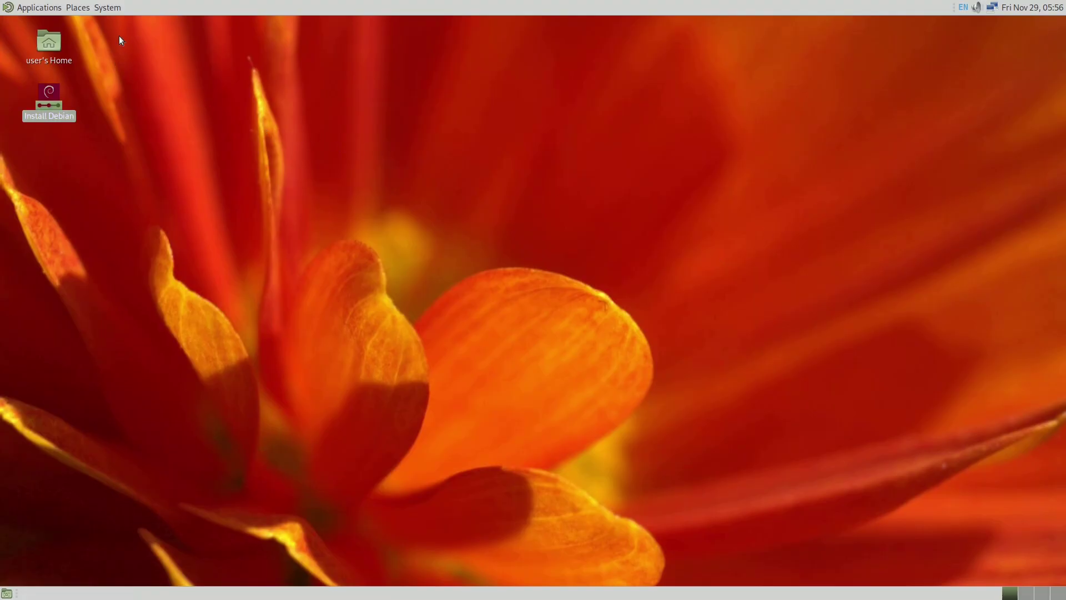
View the version information about the MATE desktop environment and close it.
left_click(111, 10)
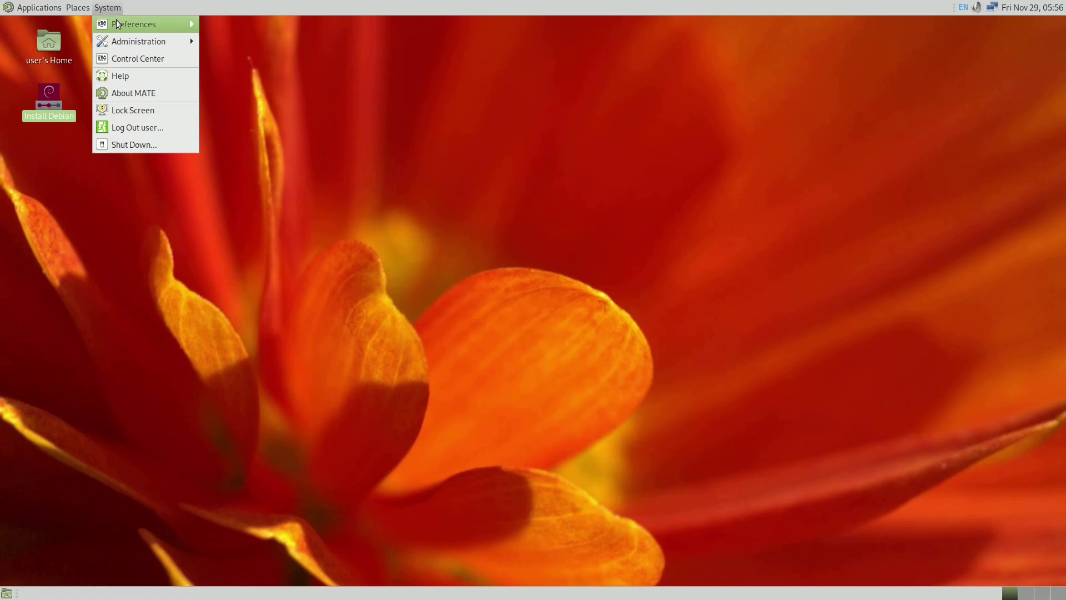
left_click(140, 89)
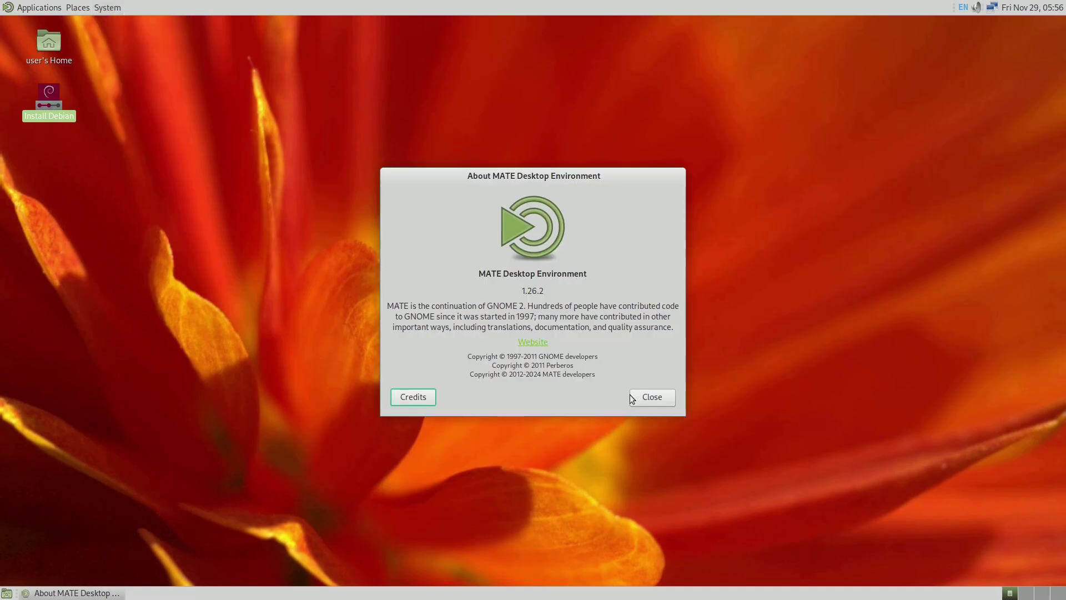
left_click(653, 398)
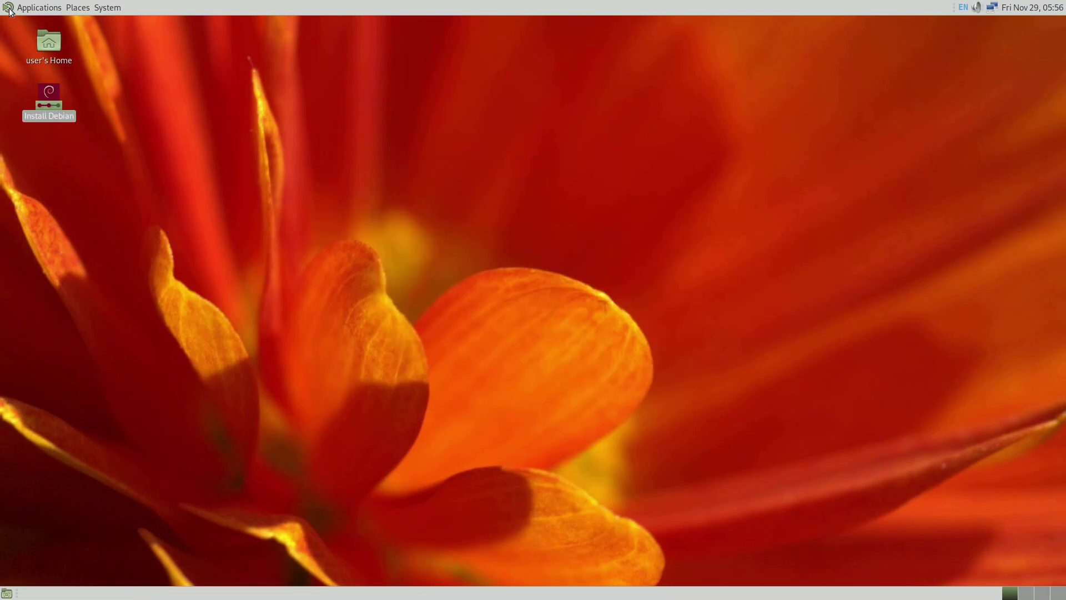
Log out of the live MATE session and confirm the logout.
left_click(39, 7)
left_click(61, 9)
left_click(69, 10)
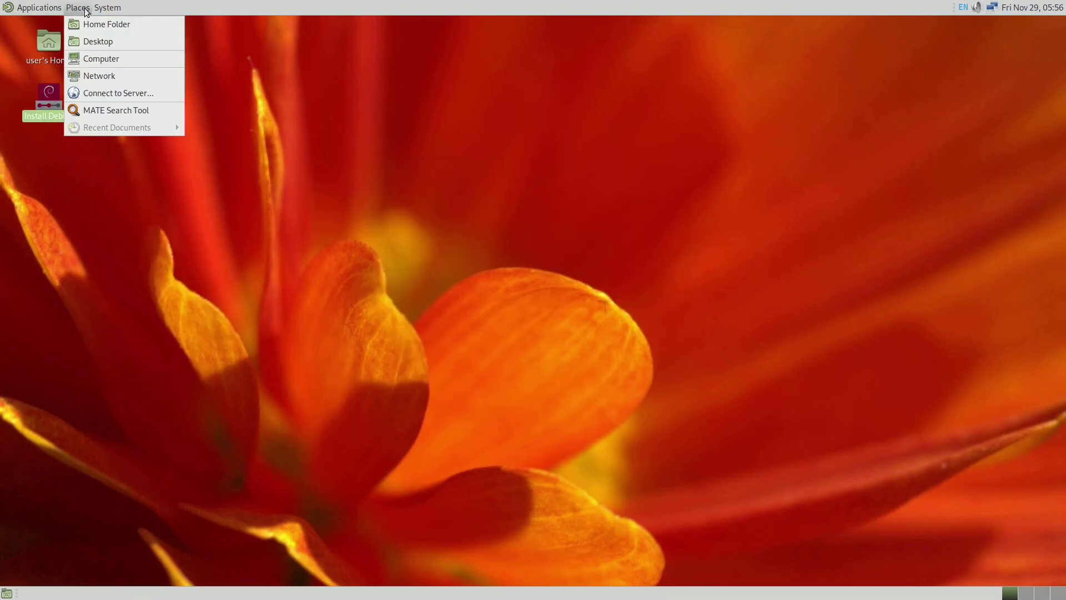
mouse_move(107, 8)
left_click(142, 120)
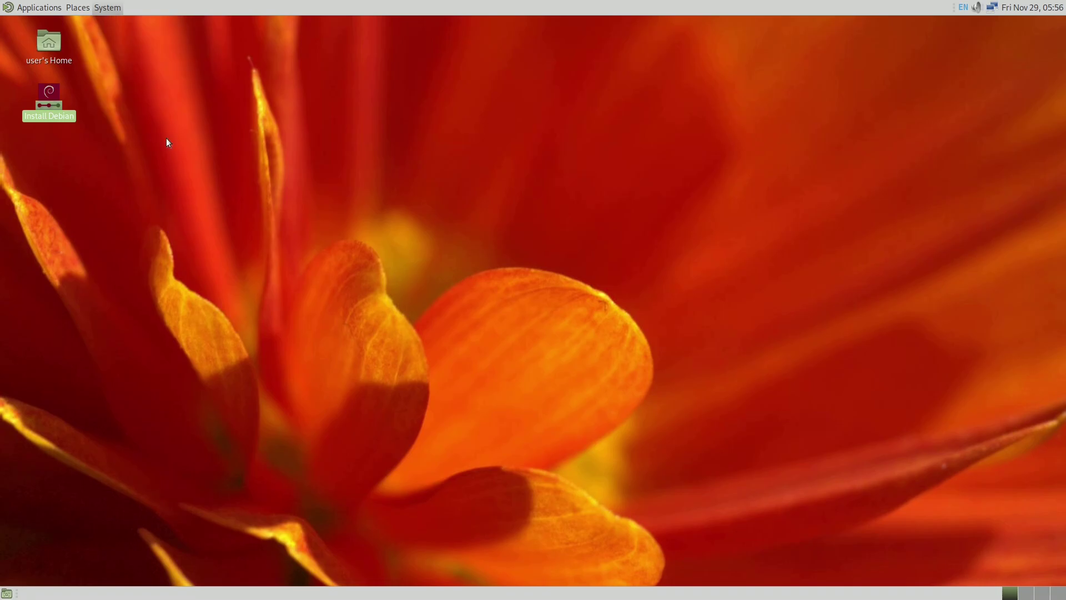
left_click(590, 356)
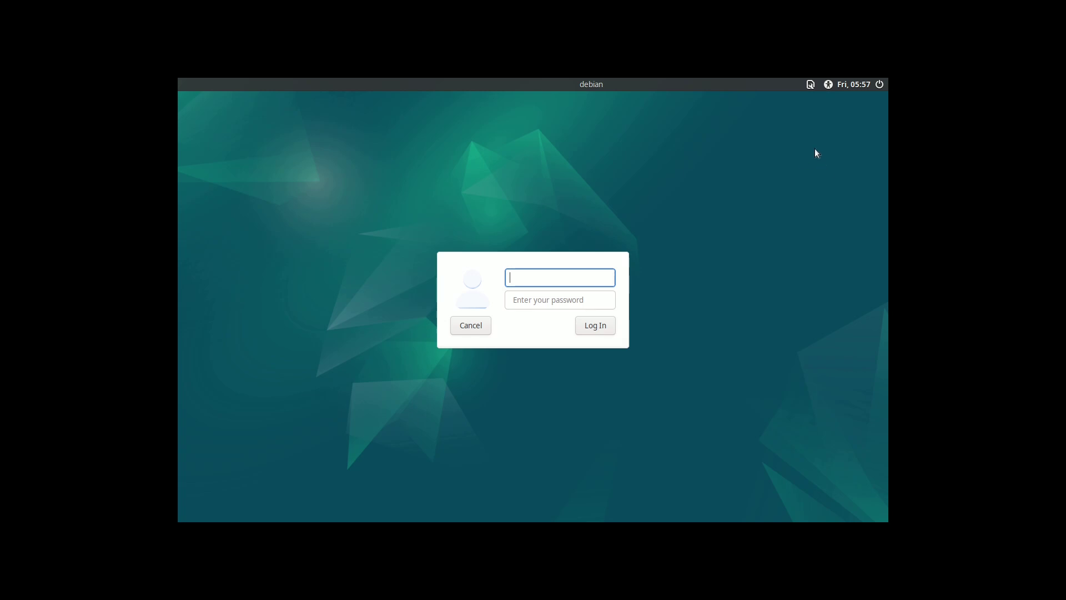
Check the session types offered on the login screen and shut down the computer, confirming the shutdown.
left_click(811, 85)
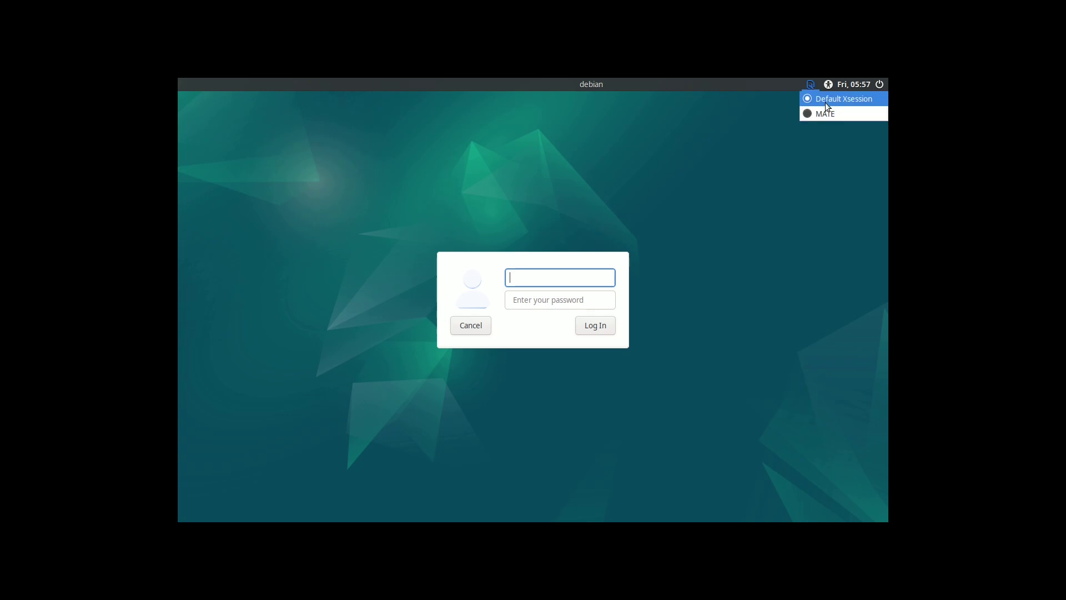
mouse_move(831, 85)
mouse_move(875, 85)
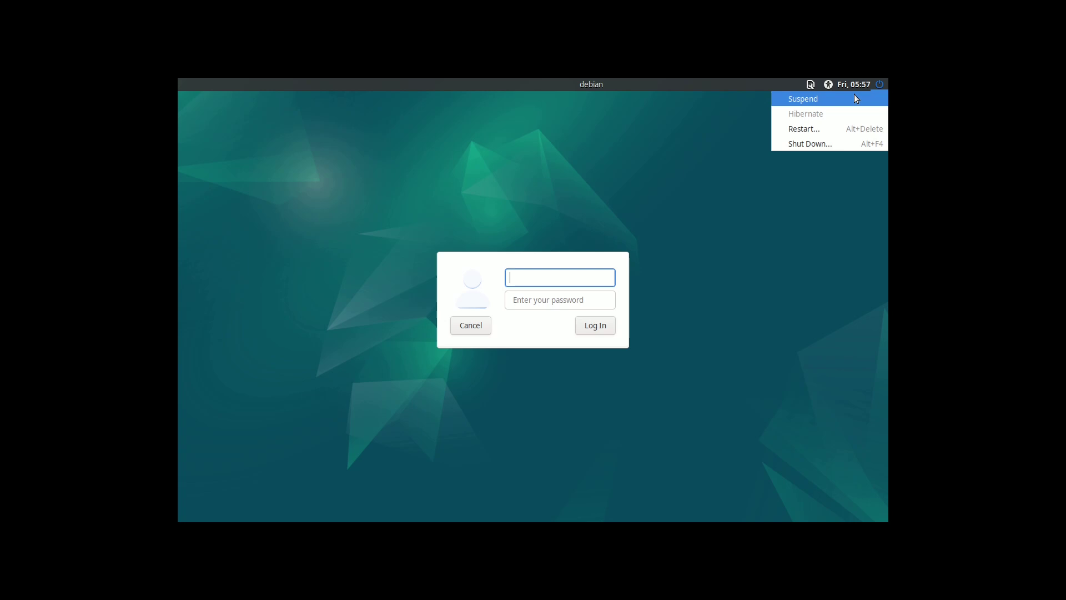
left_click(841, 143)
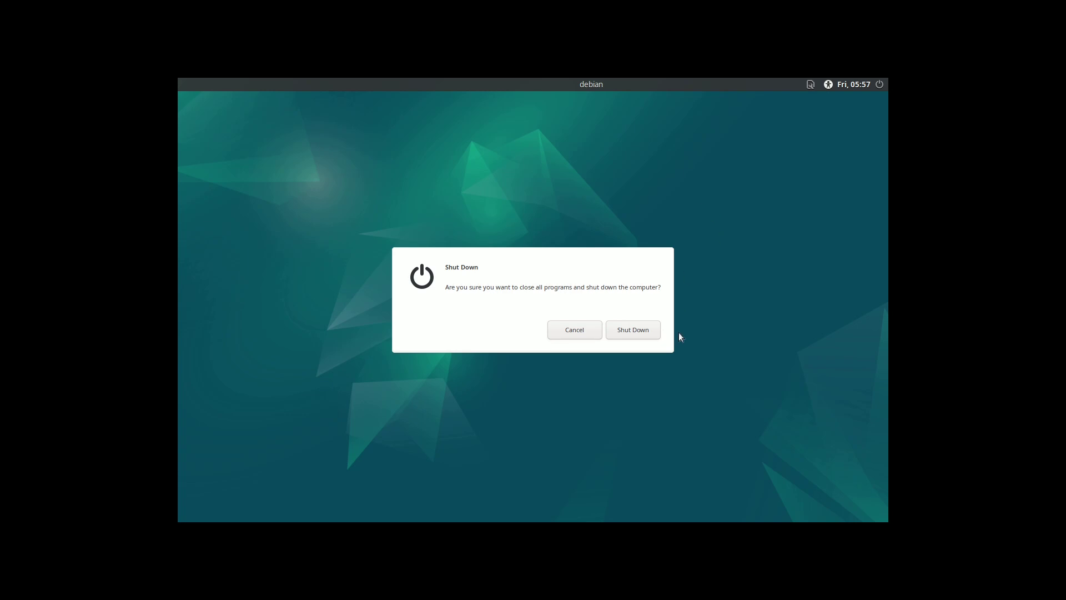
left_click(630, 333)
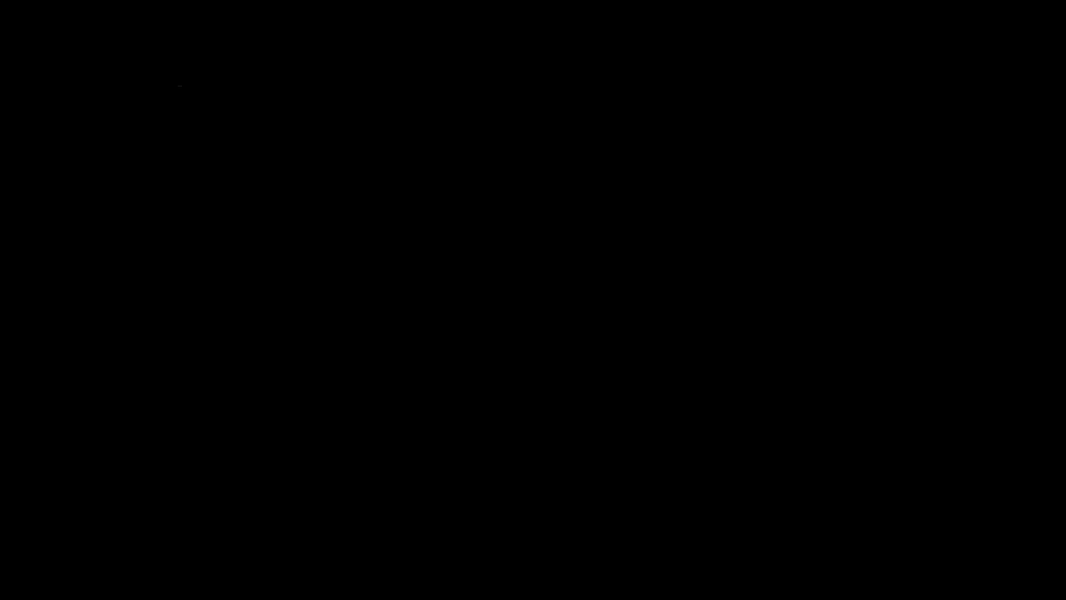